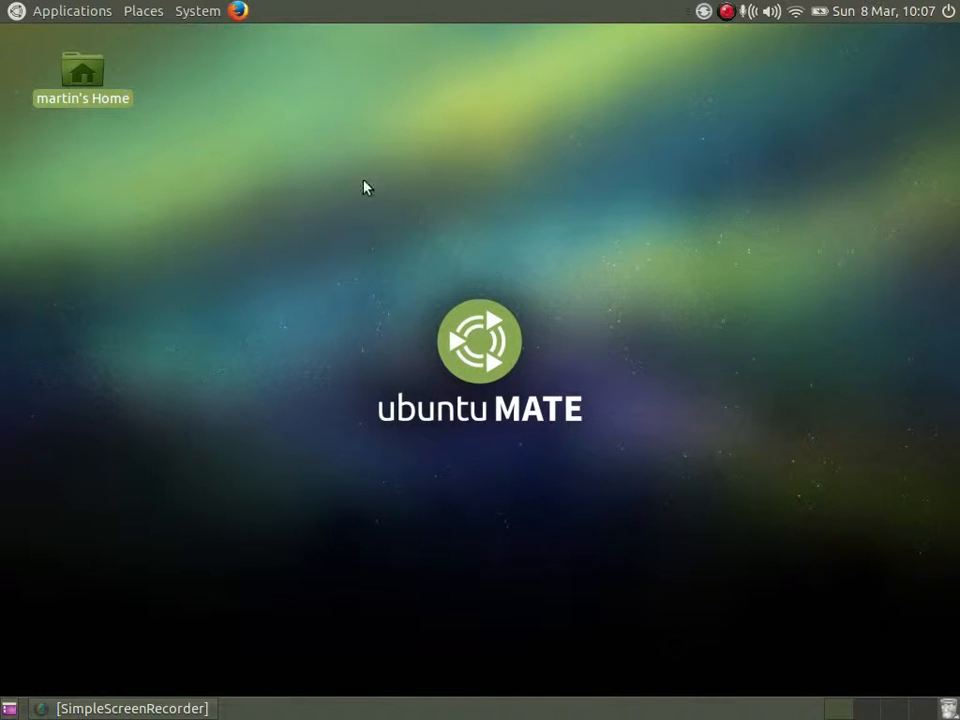
Open MATE Tweak from the Look and Feel preferences.
left_click(186, 12)
mouse_move(290, 37)
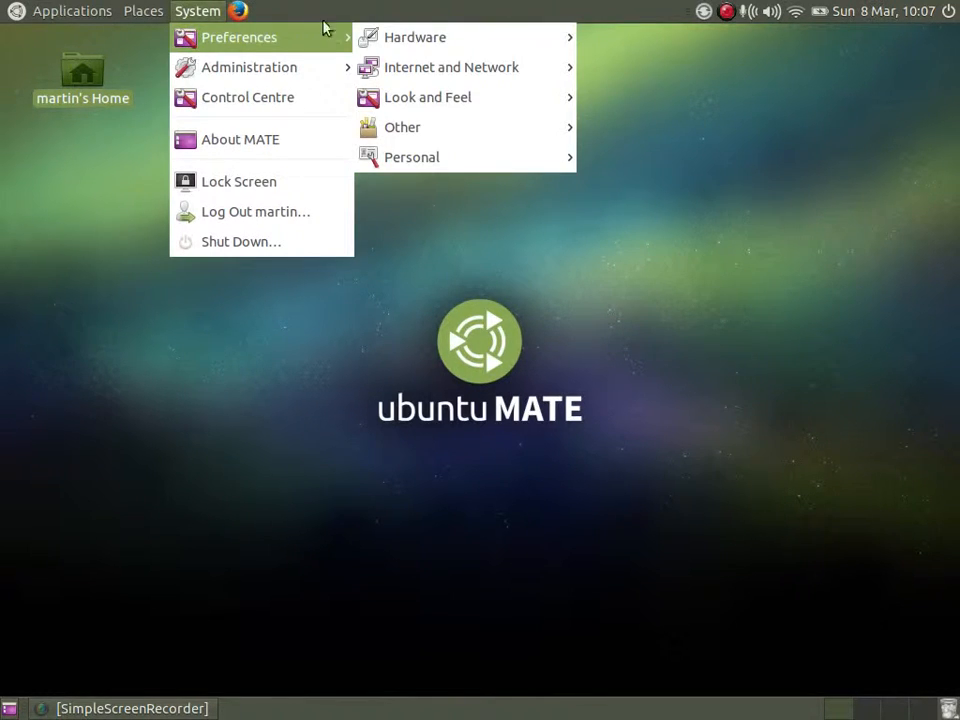
mouse_move(430, 38)
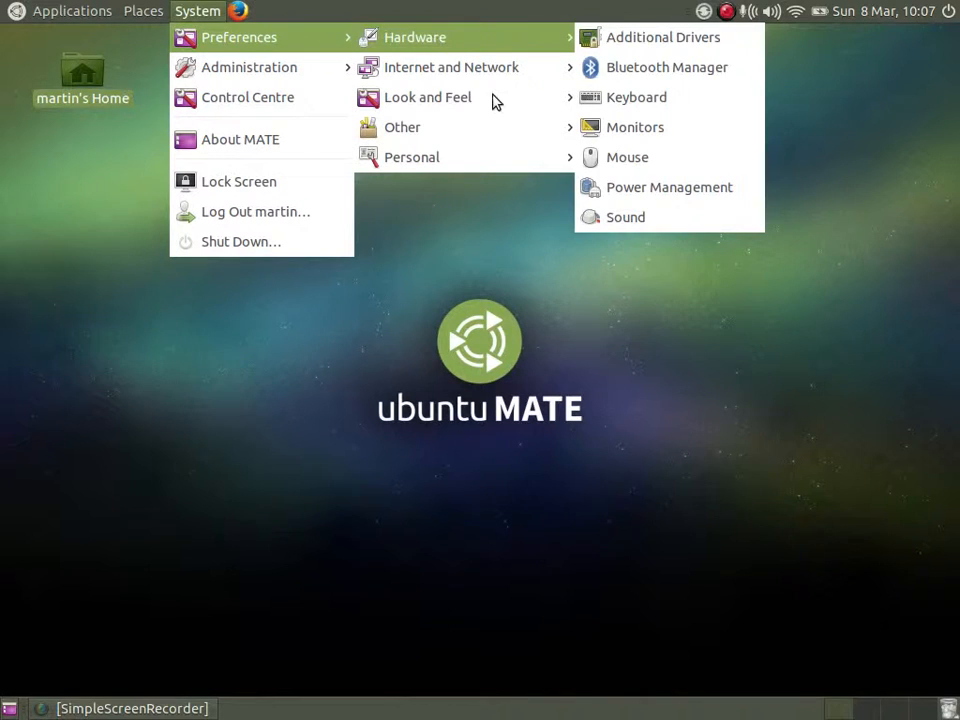
mouse_move(467, 107)
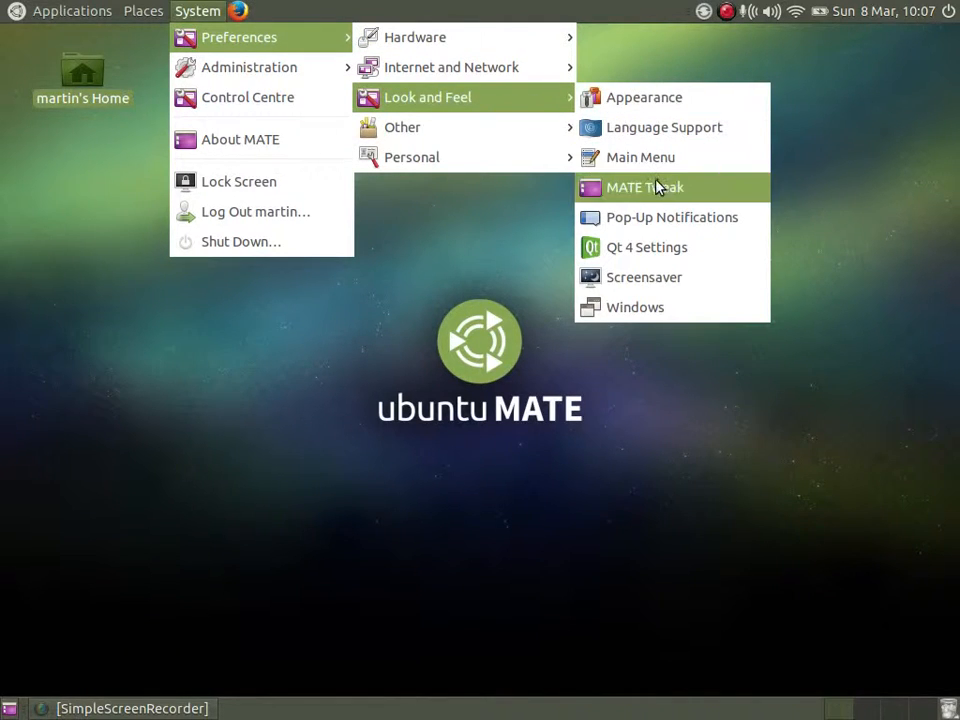
left_click(735, 192)
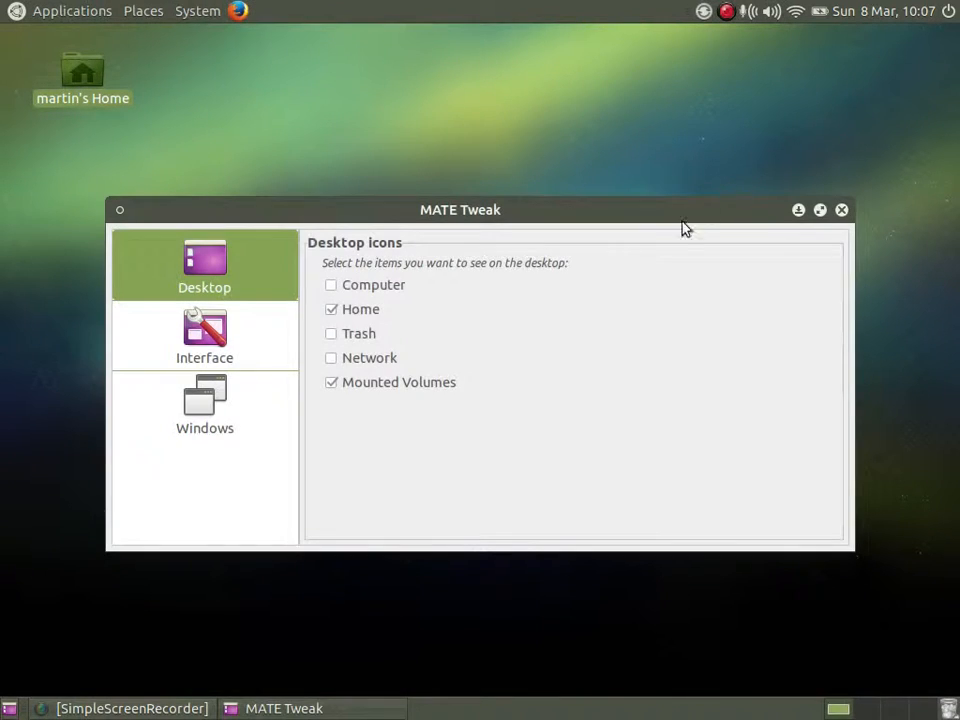
Toggle the Use compositing option in the Windows settings several times, leaving compositing enabled.
left_click(234, 410)
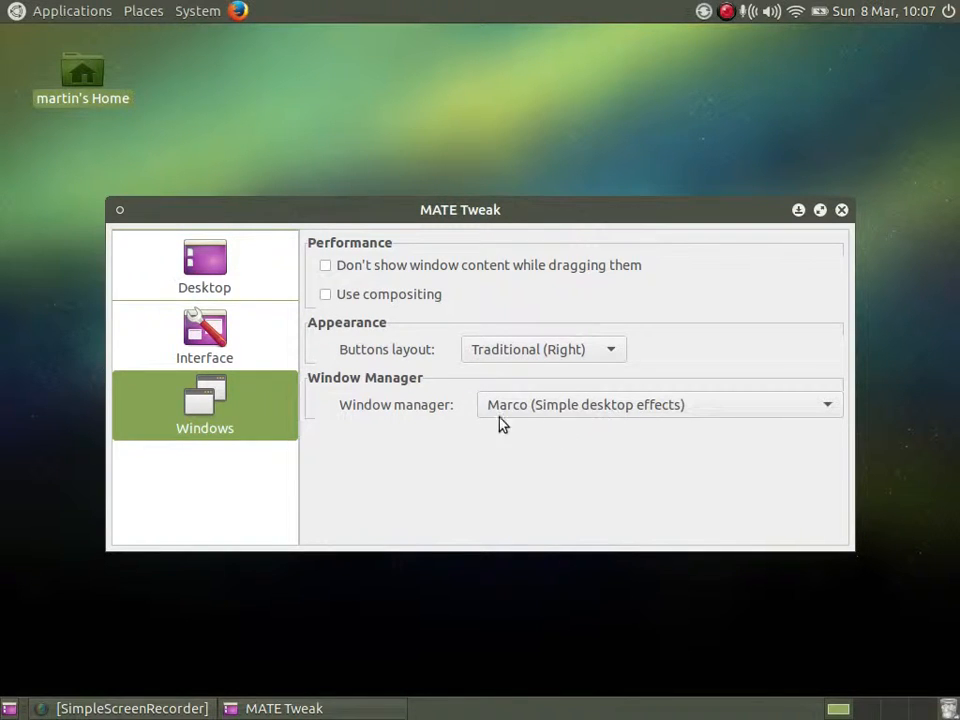
left_click(325, 296)
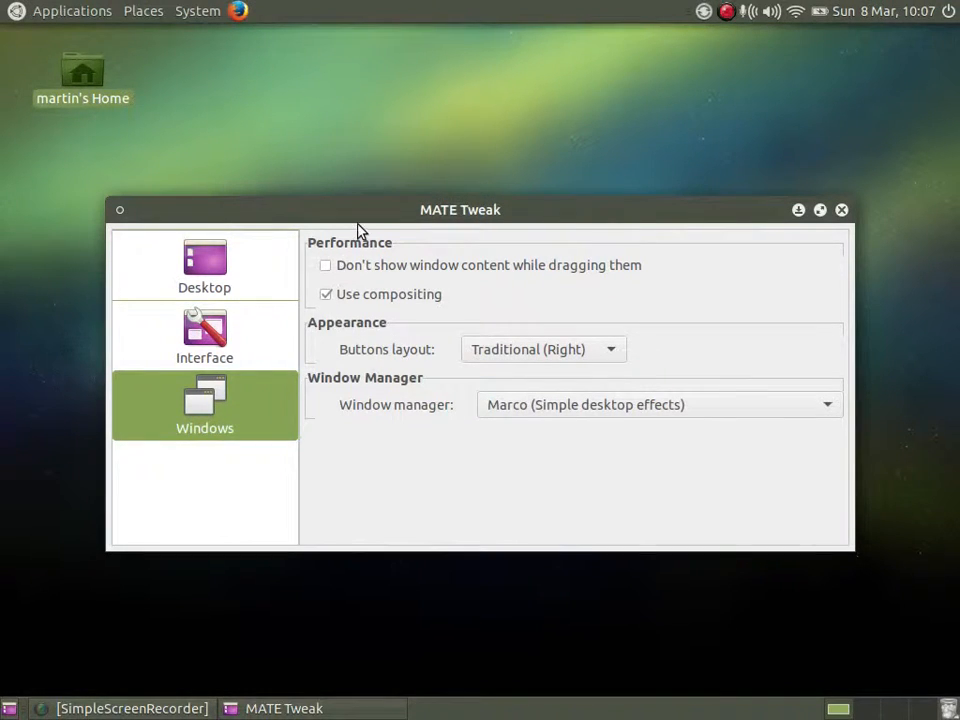
left_click(326, 296)
left_click(325, 296)
left_click(326, 296)
left_click(326, 296)
Set the panel layout in the Interface settings to openSUSE.
left_click(220, 335)
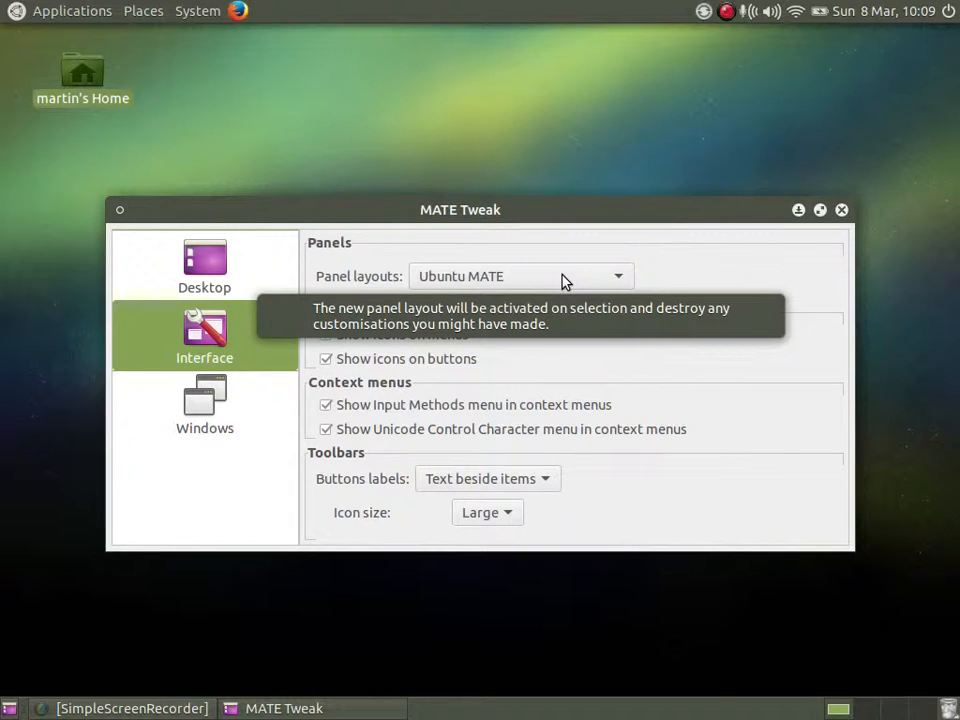
left_click(563, 276)
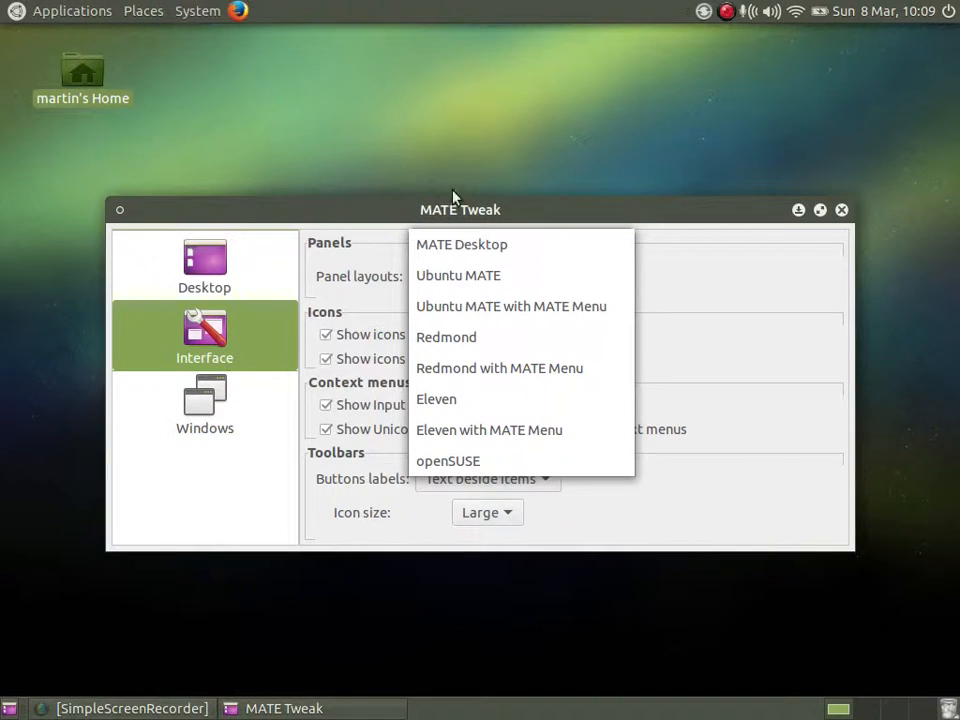
left_click(583, 469)
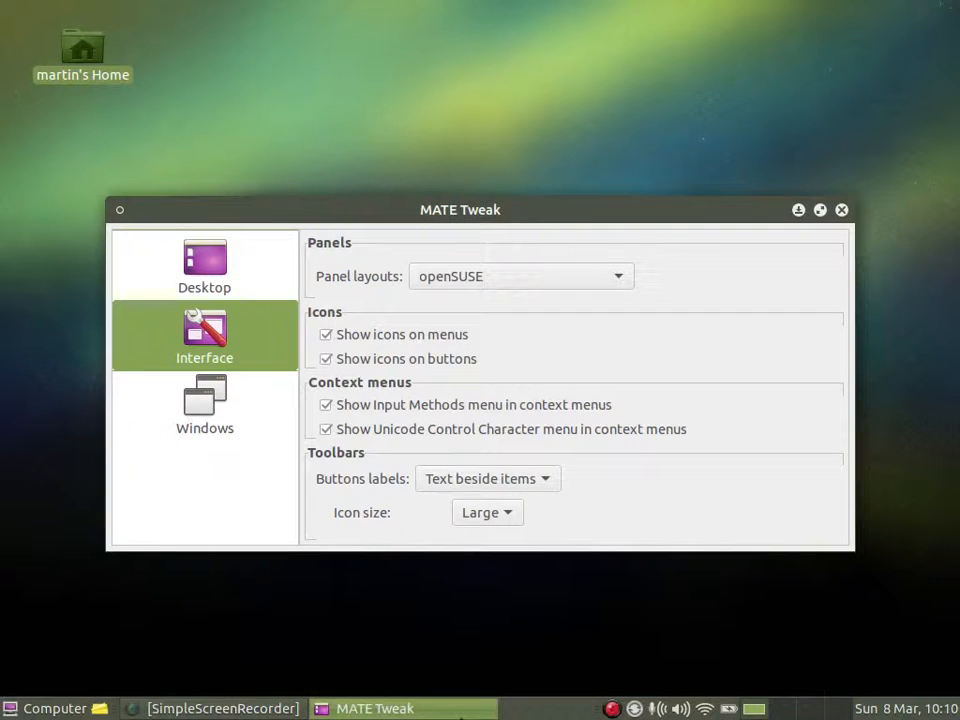
Look through the Documents, Places and Applications views of the openSUSE layout's Computer menu and close it.
left_click(52, 711)
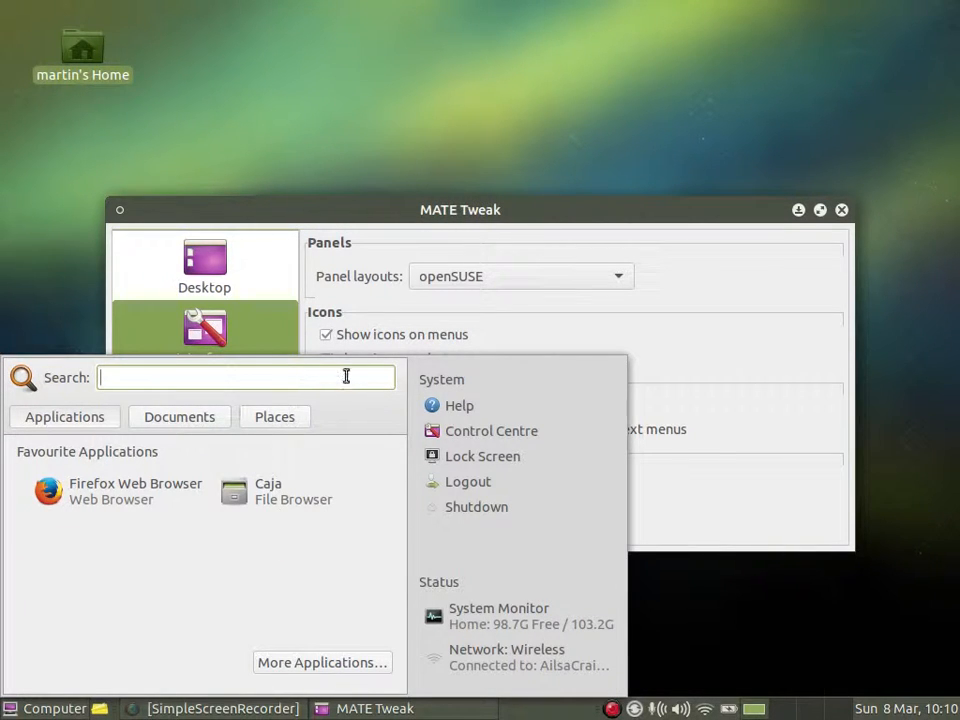
left_click(191, 420)
left_click(266, 418)
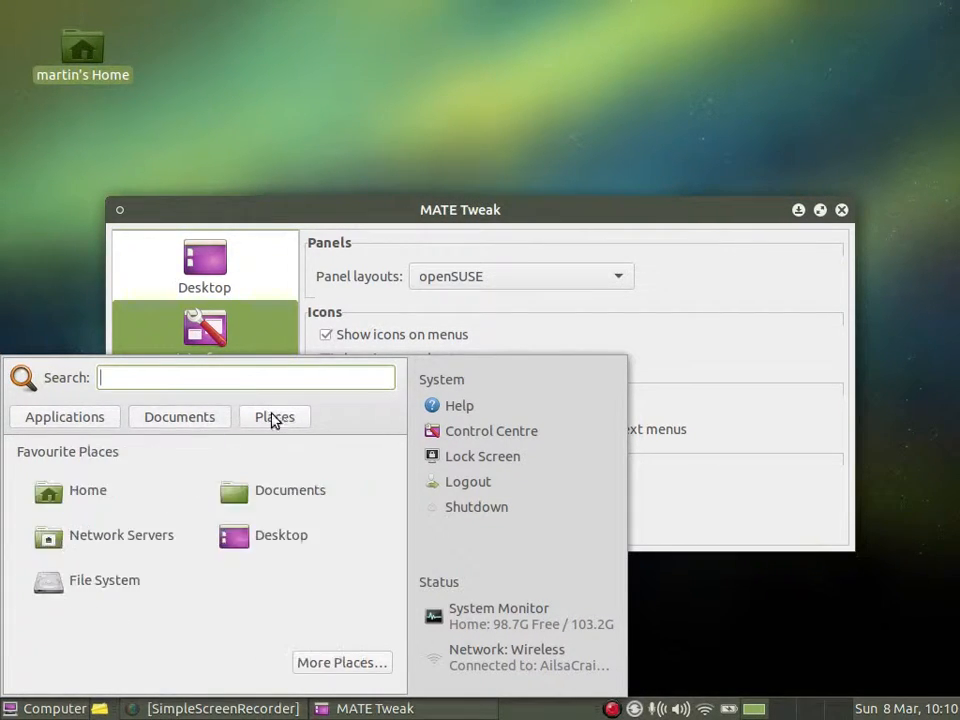
left_click(90, 423)
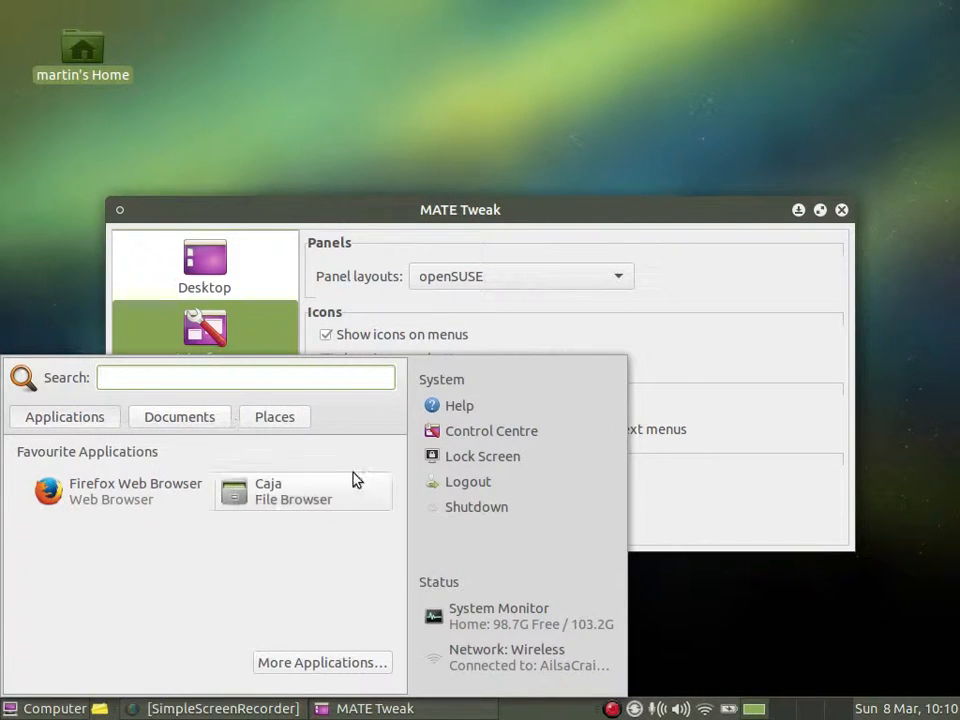
left_click(24, 707)
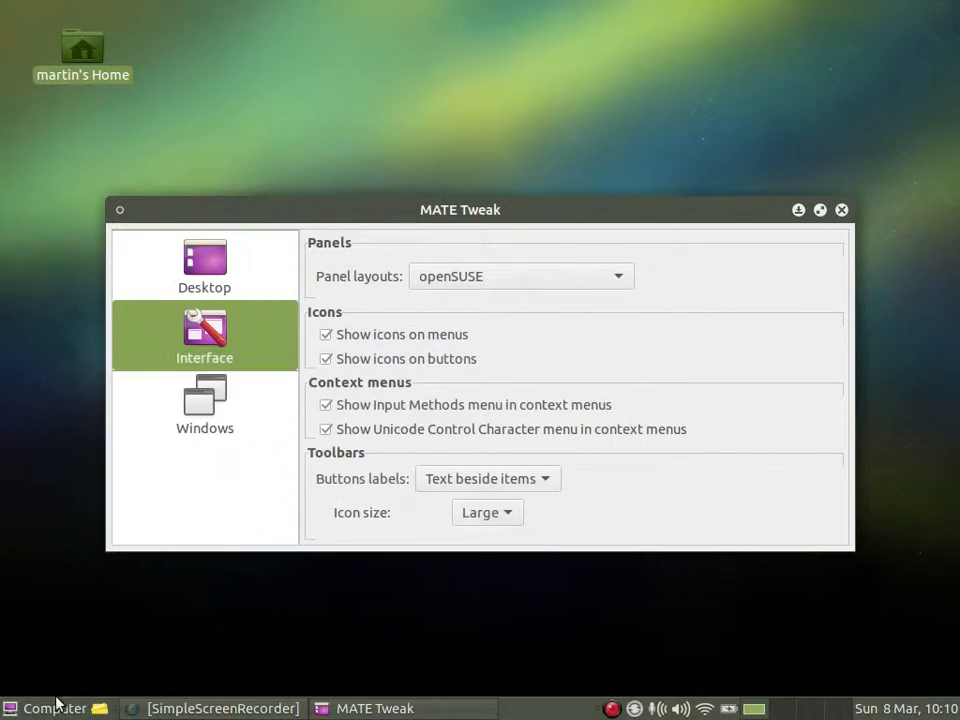
Try the MATE Desktop panel layout and switch to Ubuntu MATE with MATE Menu.
left_click(536, 280)
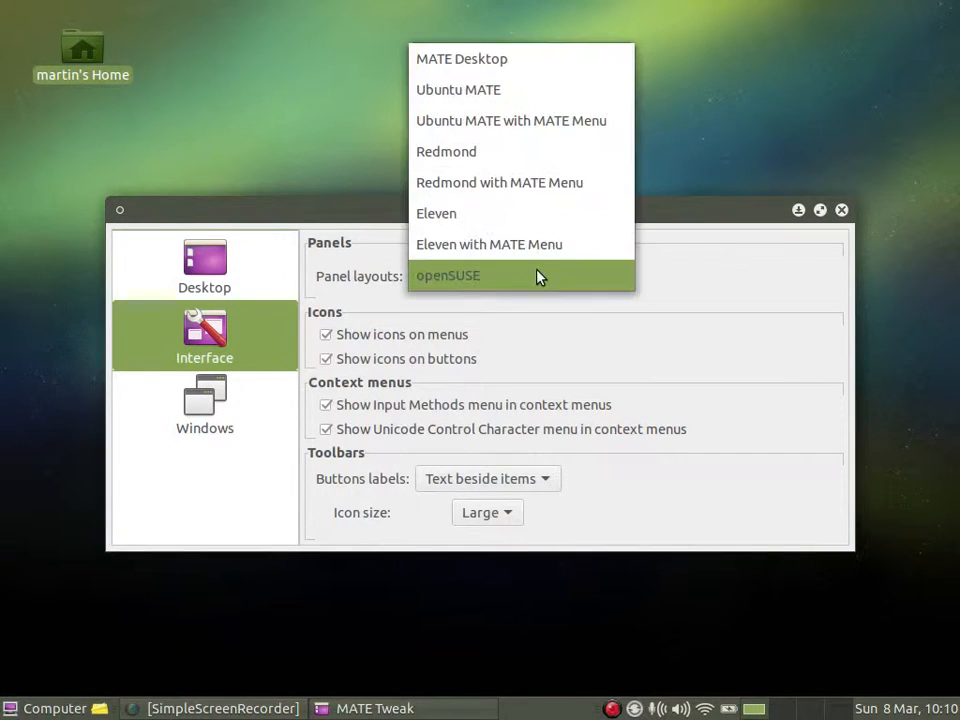
left_click(550, 66)
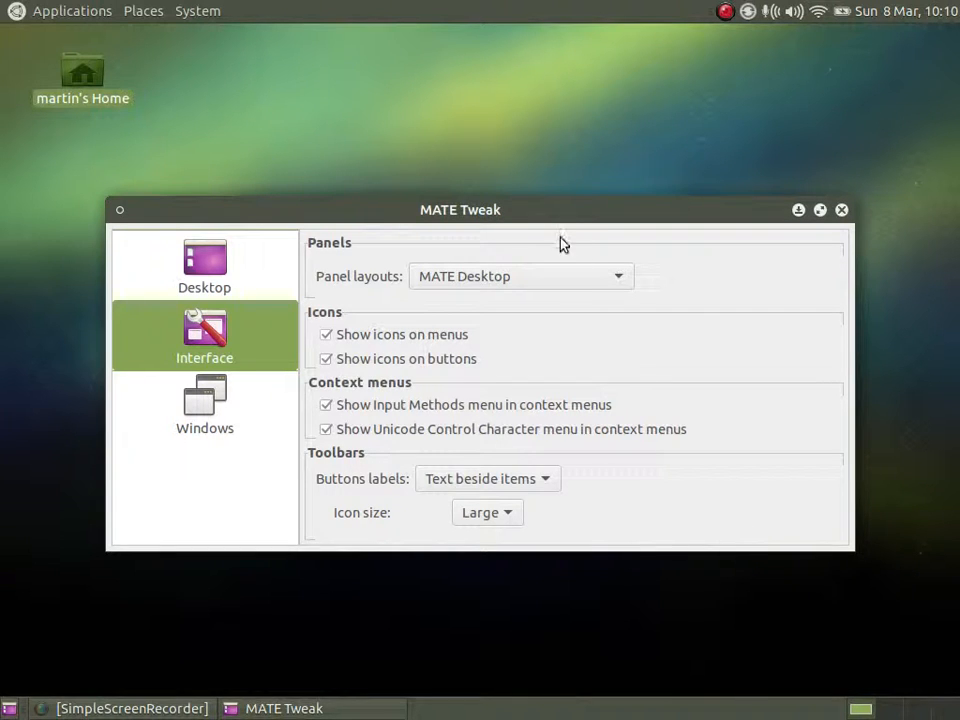
left_click(553, 278)
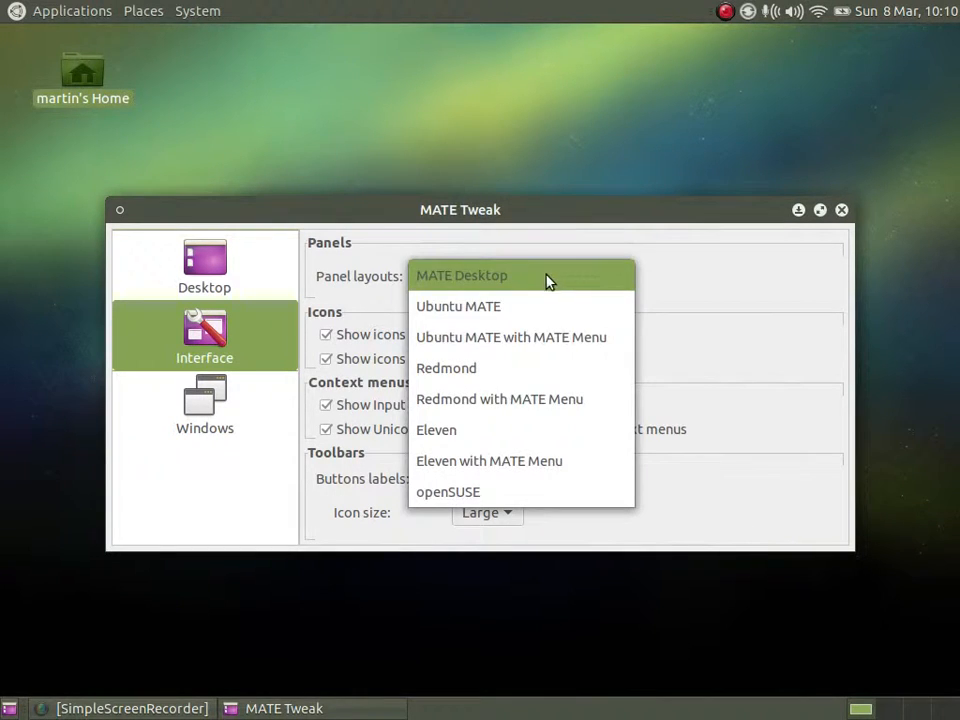
left_click(518, 346)
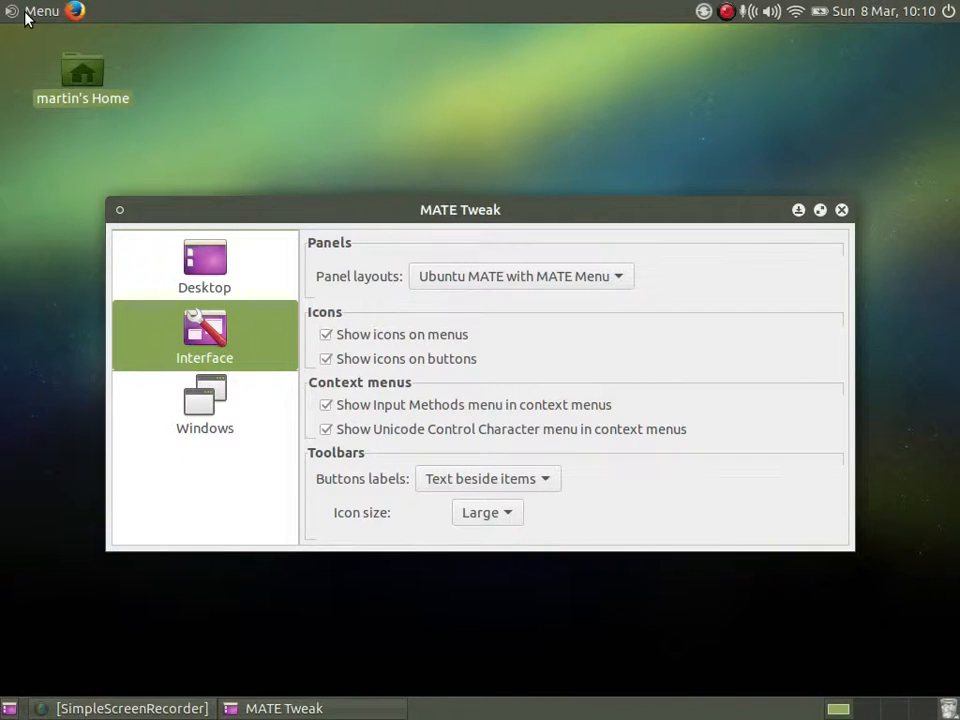
Open the MATE Menu, show its Favorites view and close the menu.
left_click(36, 12)
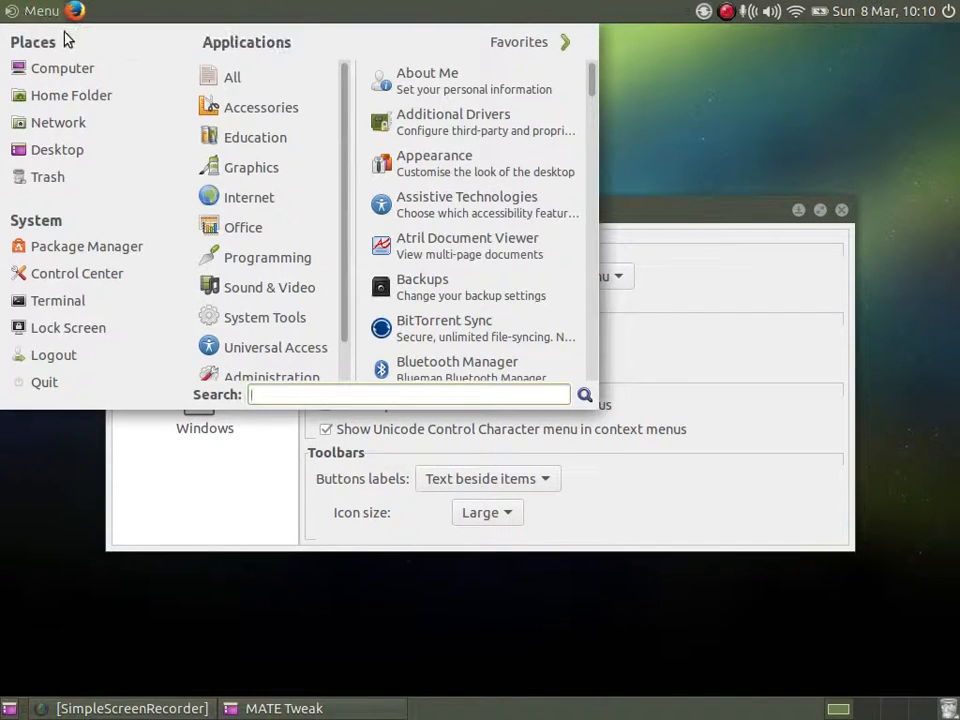
left_click(532, 45)
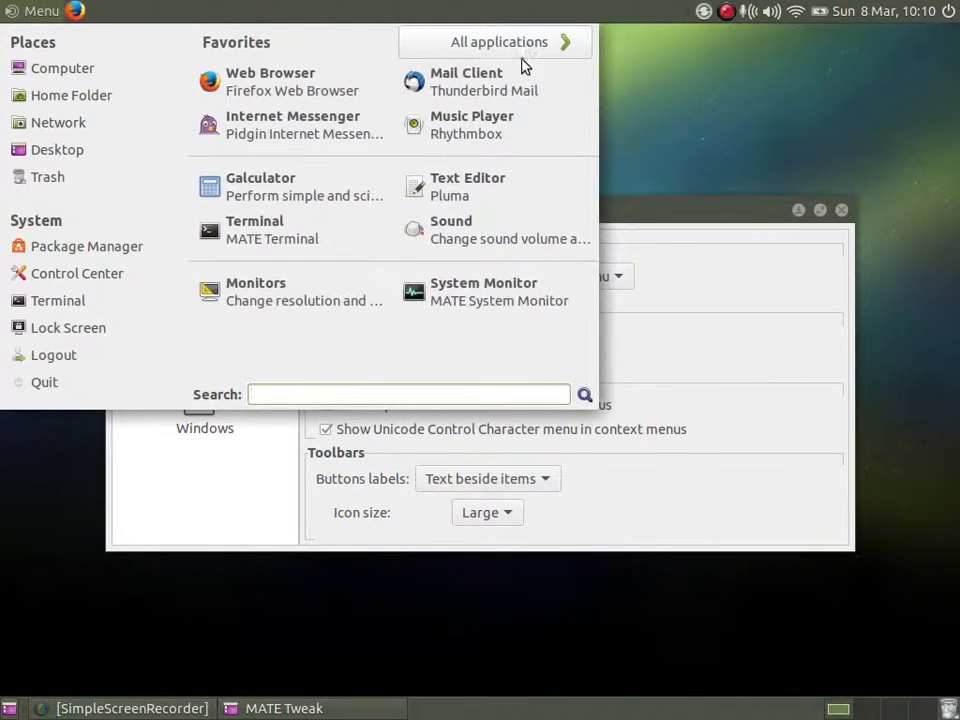
left_click(190, 492)
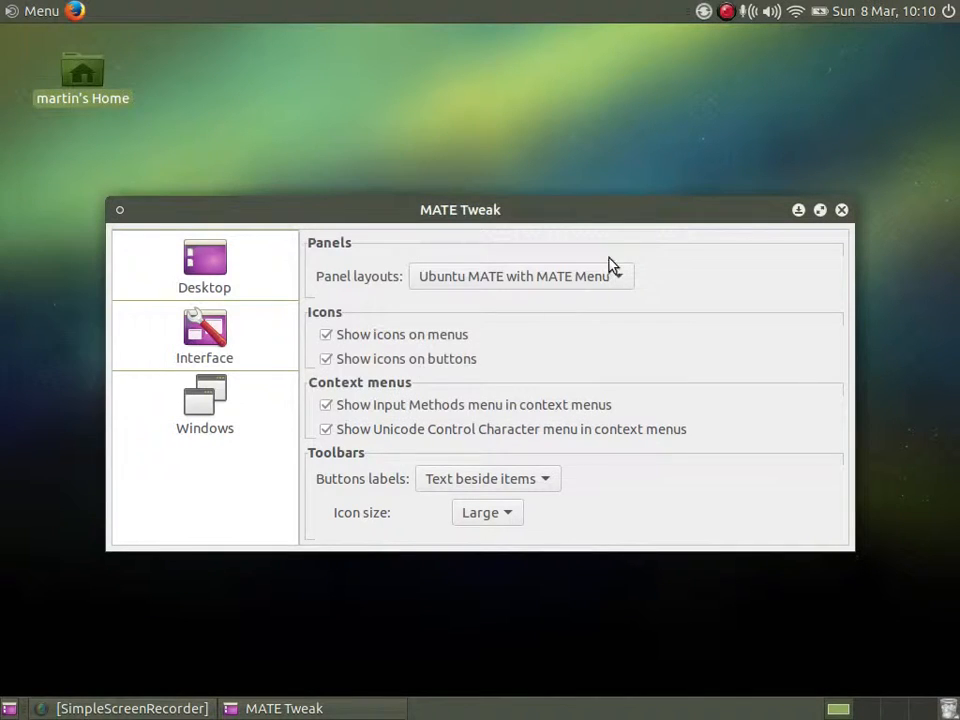
Switch the panel layout to Redmond and browse the categories and System entries of its main menu.
left_click(587, 280)
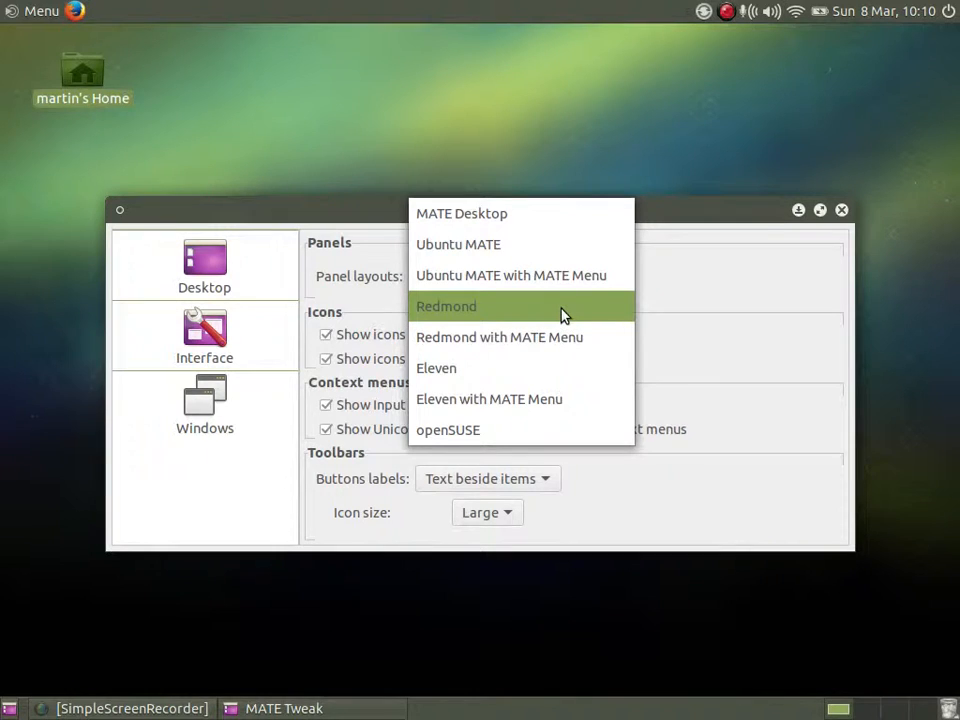
left_click(562, 315)
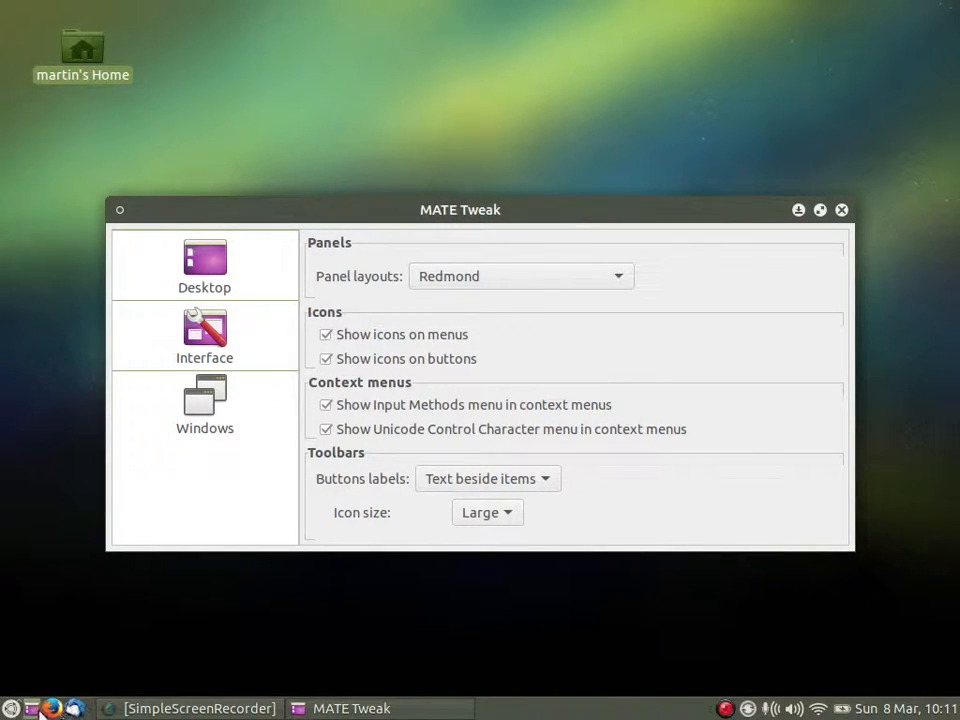
left_click(18, 709)
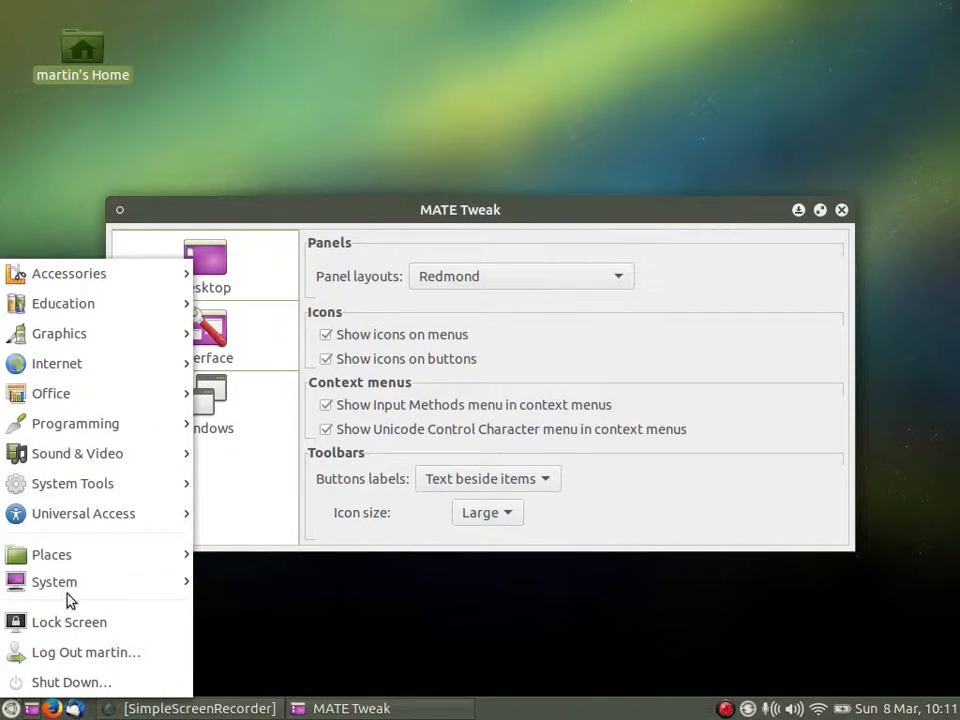
mouse_move(80, 582)
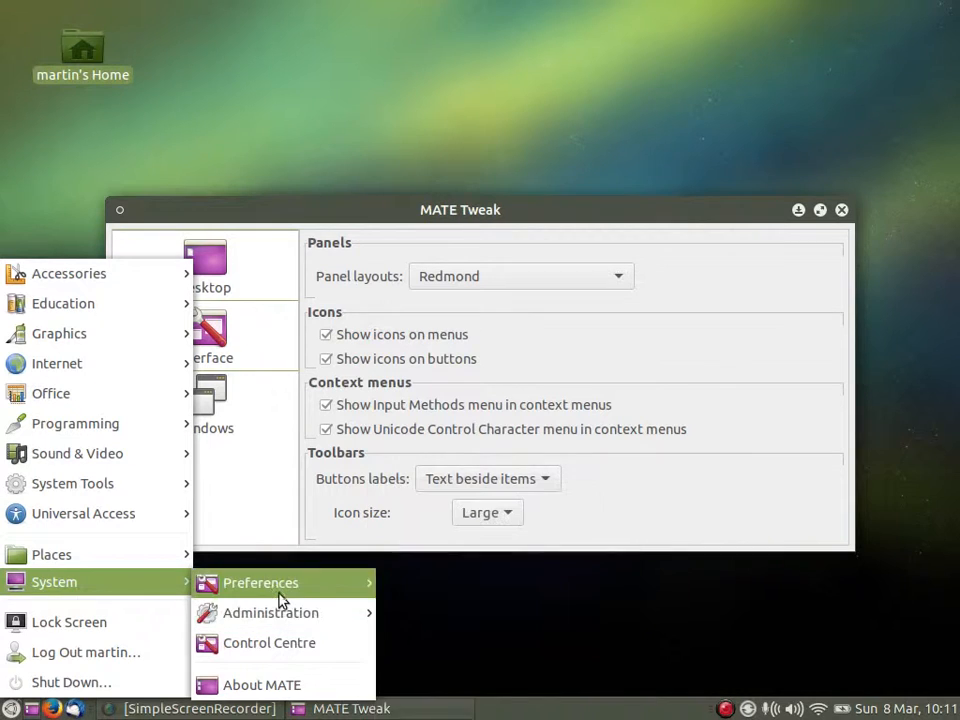
mouse_move(279, 594)
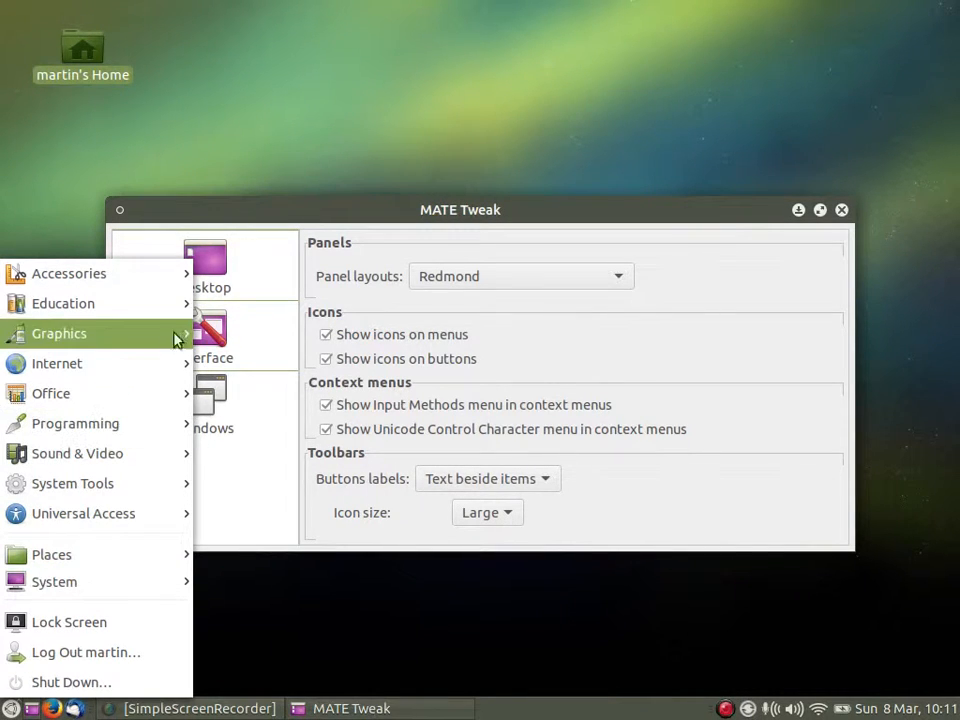
mouse_move(150, 303)
left_click(491, 662)
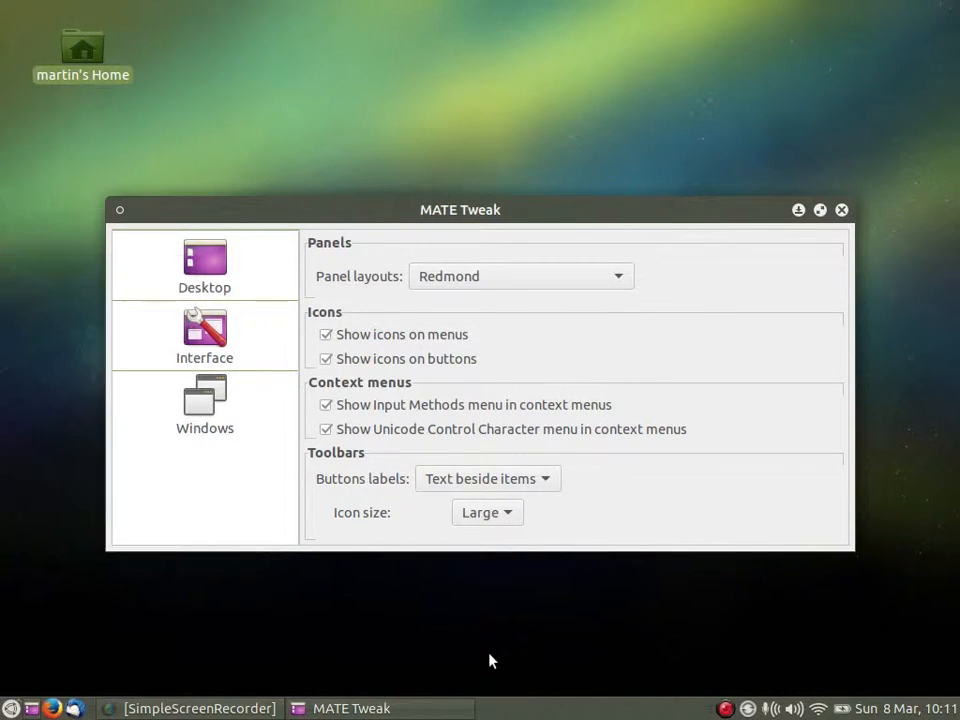
Switch the panel layout to Redmond with MATE Menu and search its menu for "tweak".
left_click(617, 278)
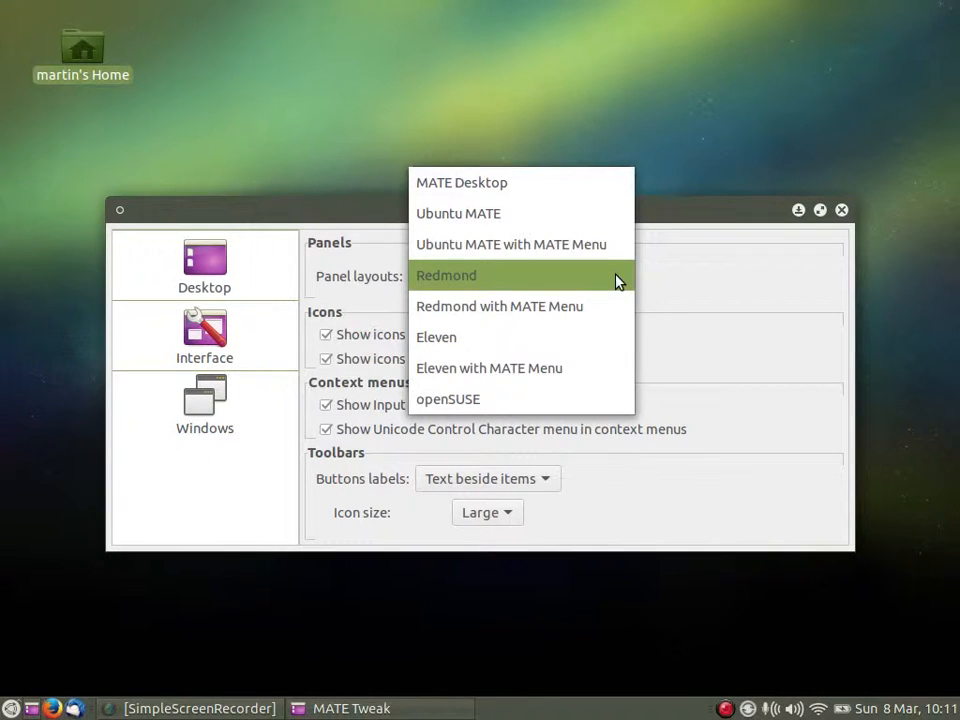
left_click(587, 309)
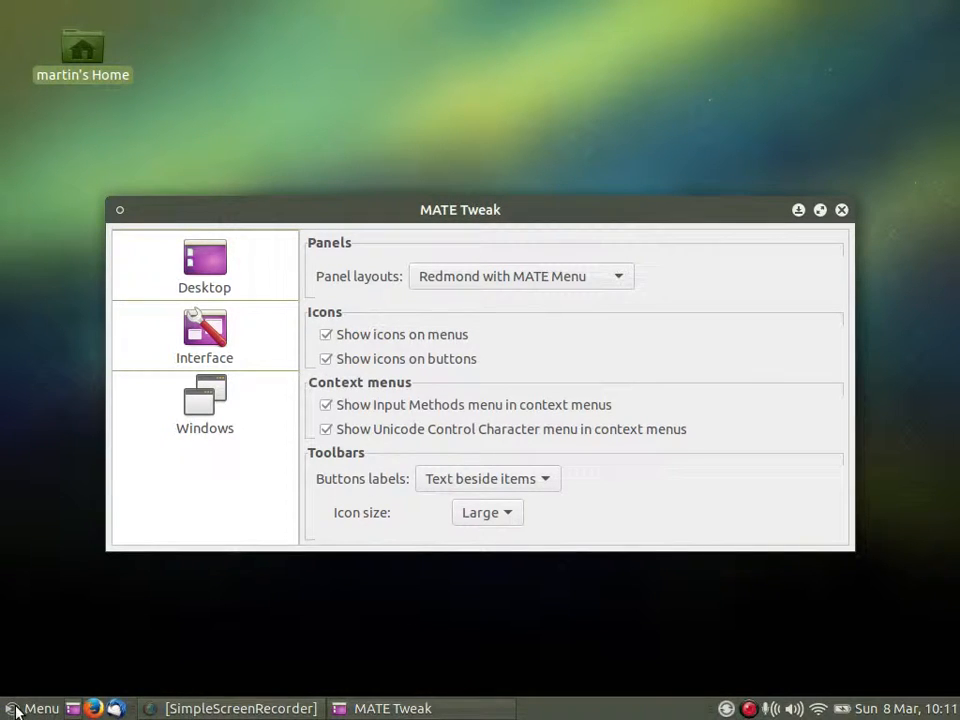
left_click(22, 709)
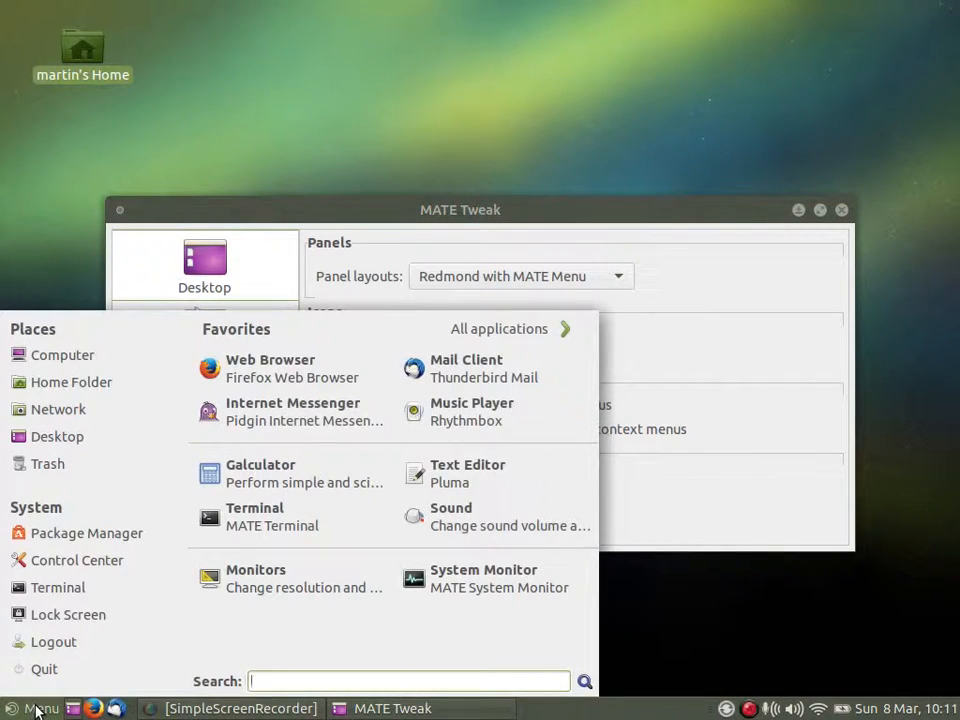
type("tweak")
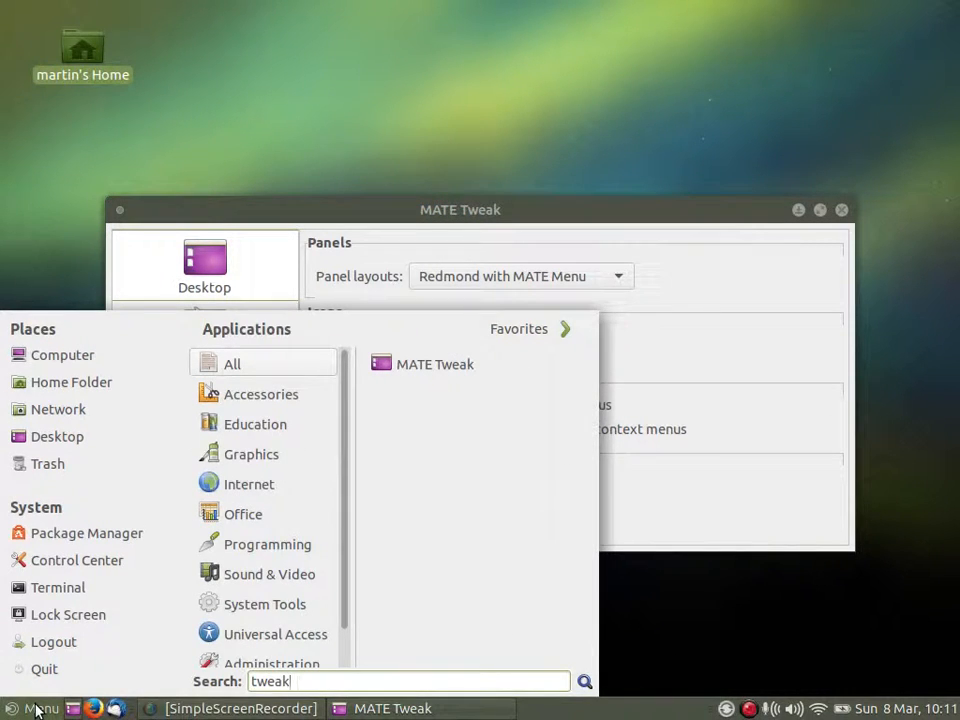
left_click(35, 710)
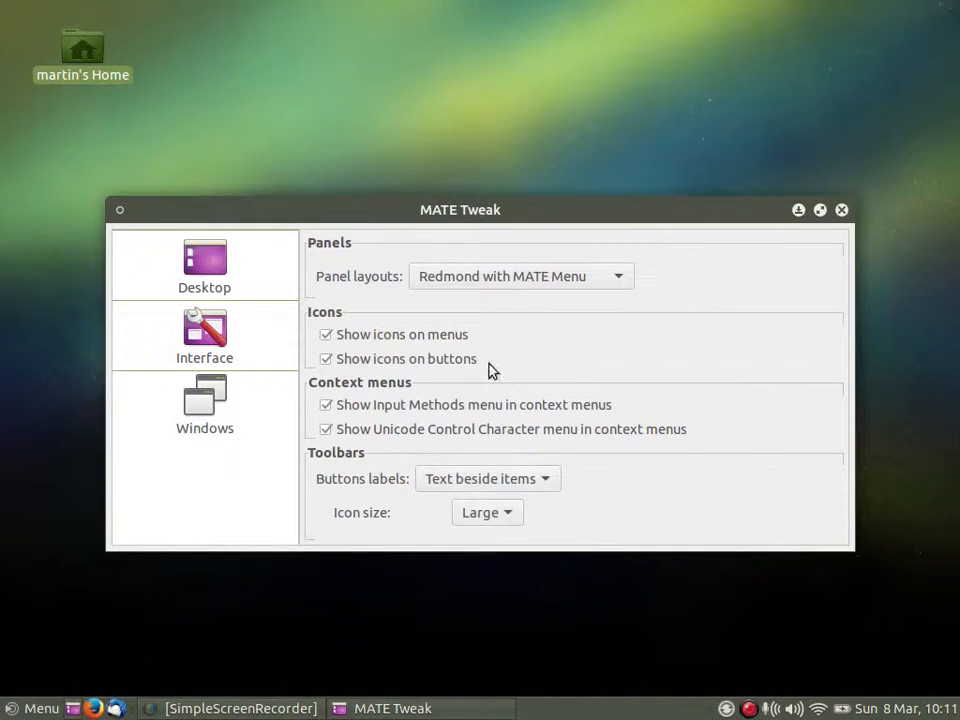
Switch the panel layout to Eleven and open the About information of the Plank dock.
left_click(568, 281)
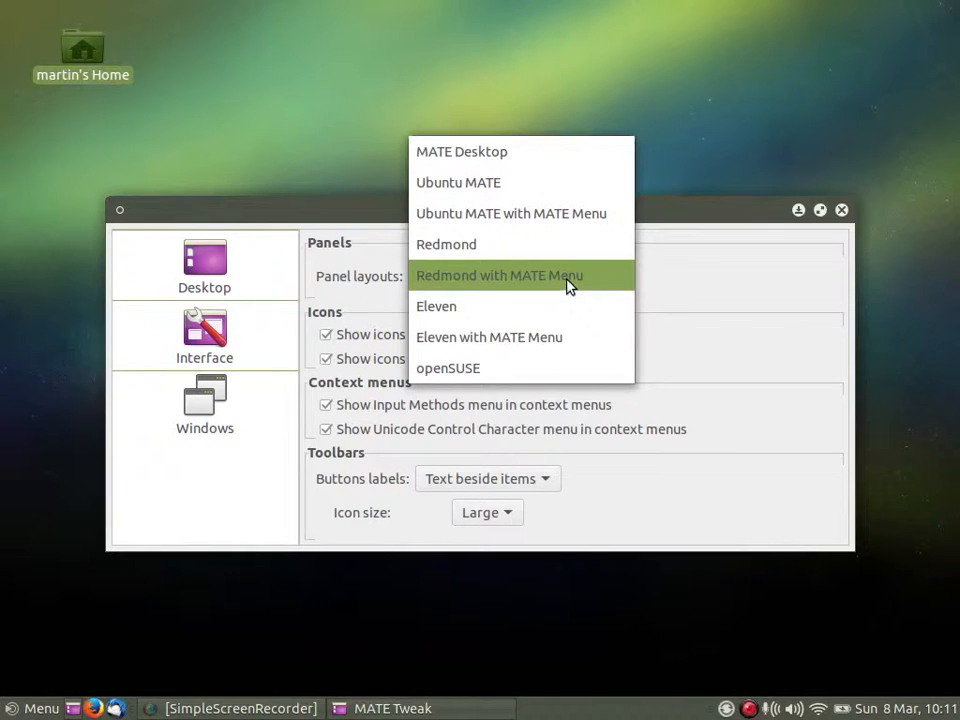
left_click(524, 313)
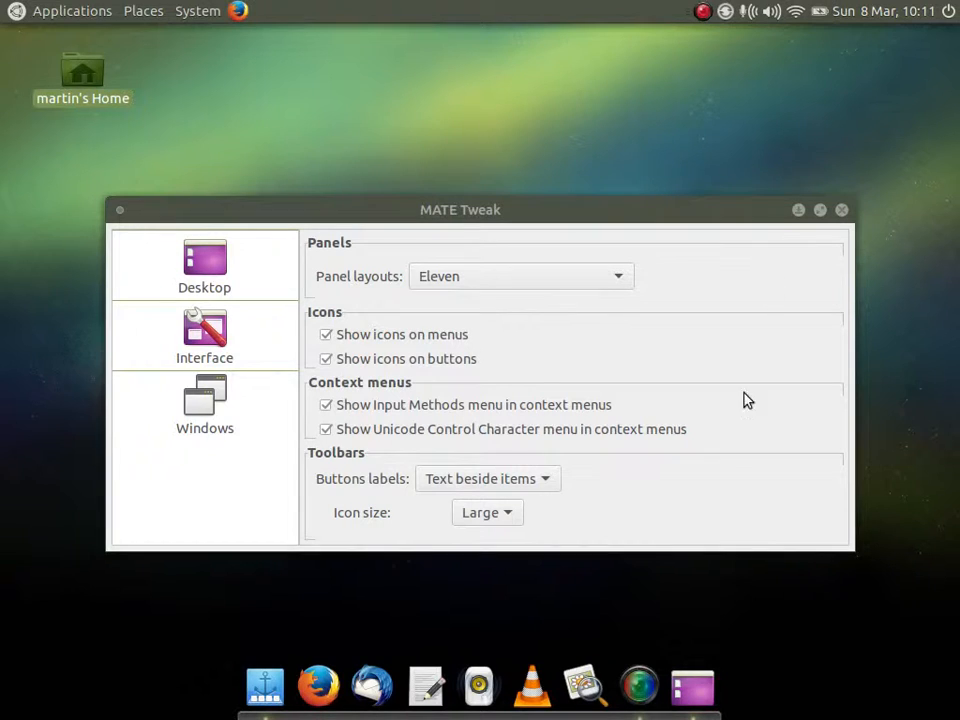
right_click(262, 686)
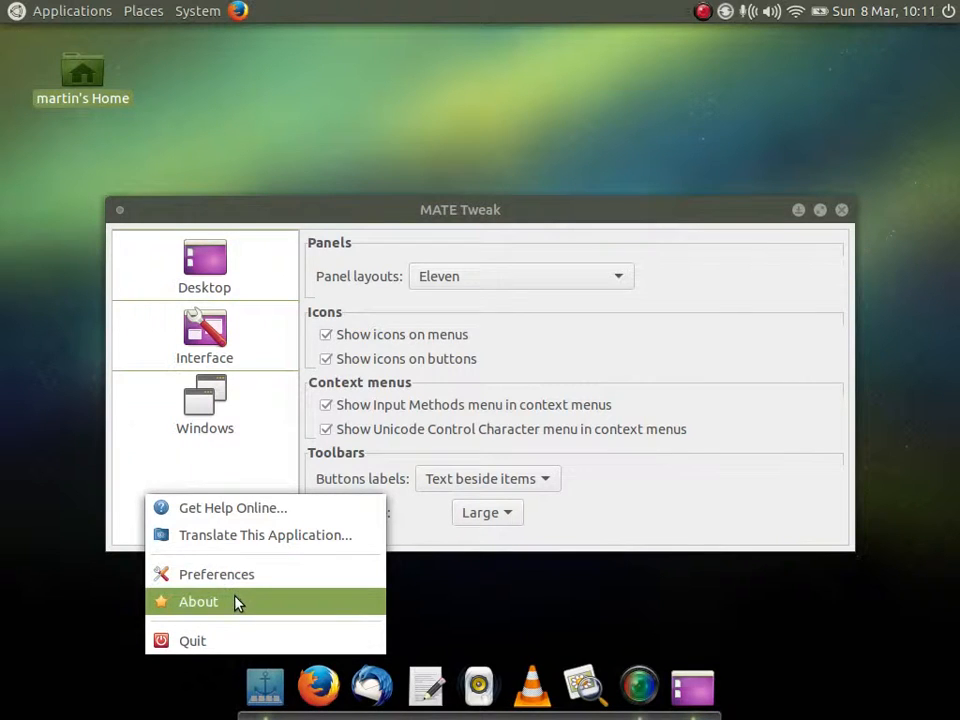
left_click(242, 601)
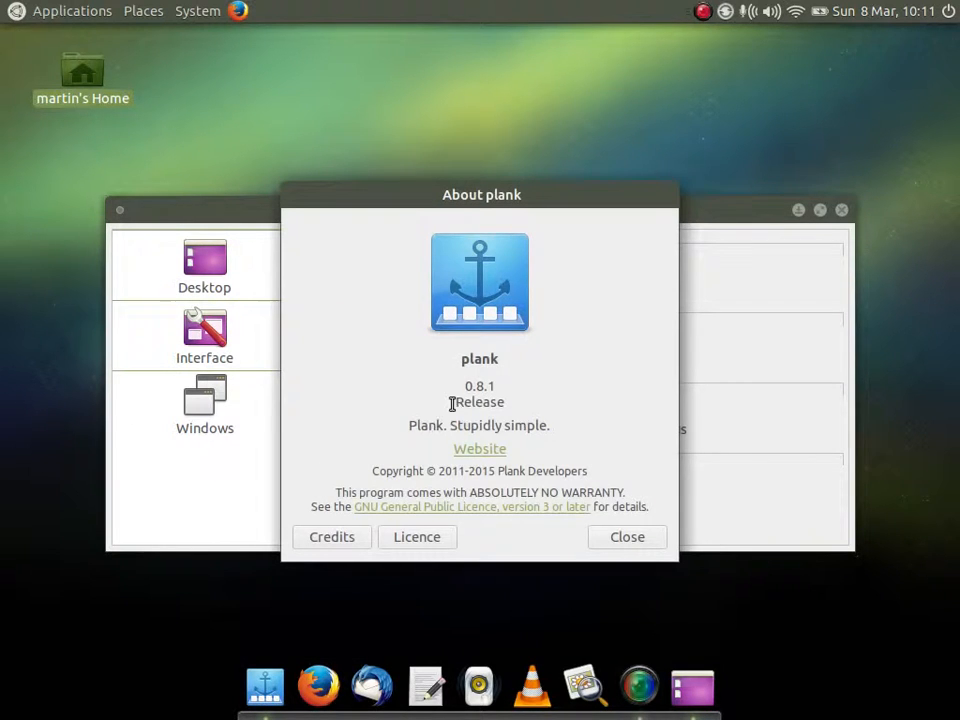
Close the Plank About dialog and switch the panel layout to Ubuntu MATE.
left_click(619, 538)
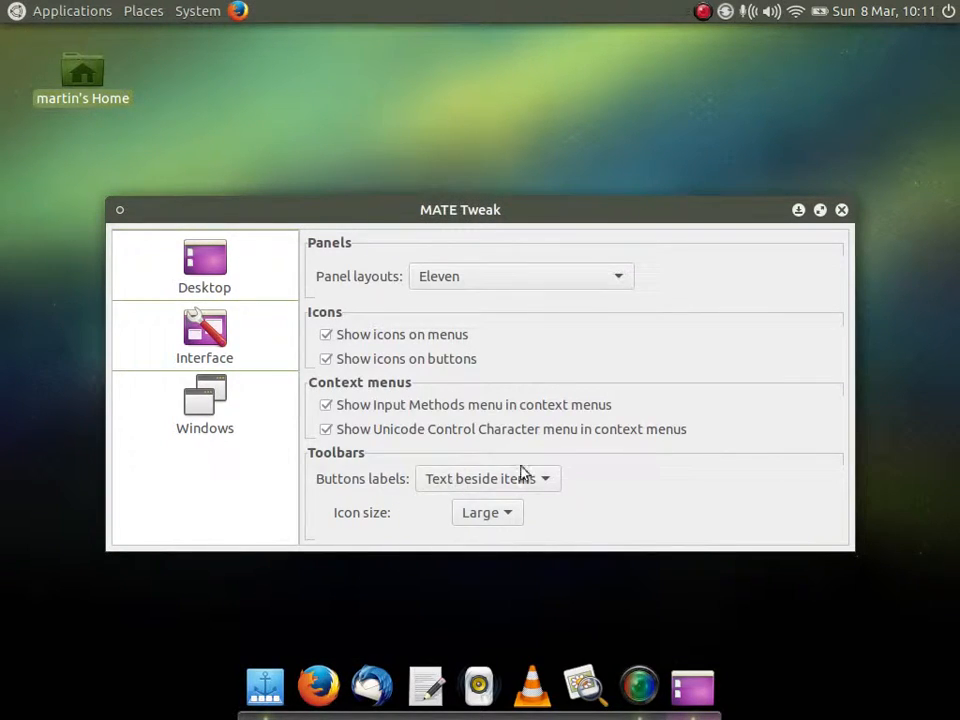
left_click(614, 277)
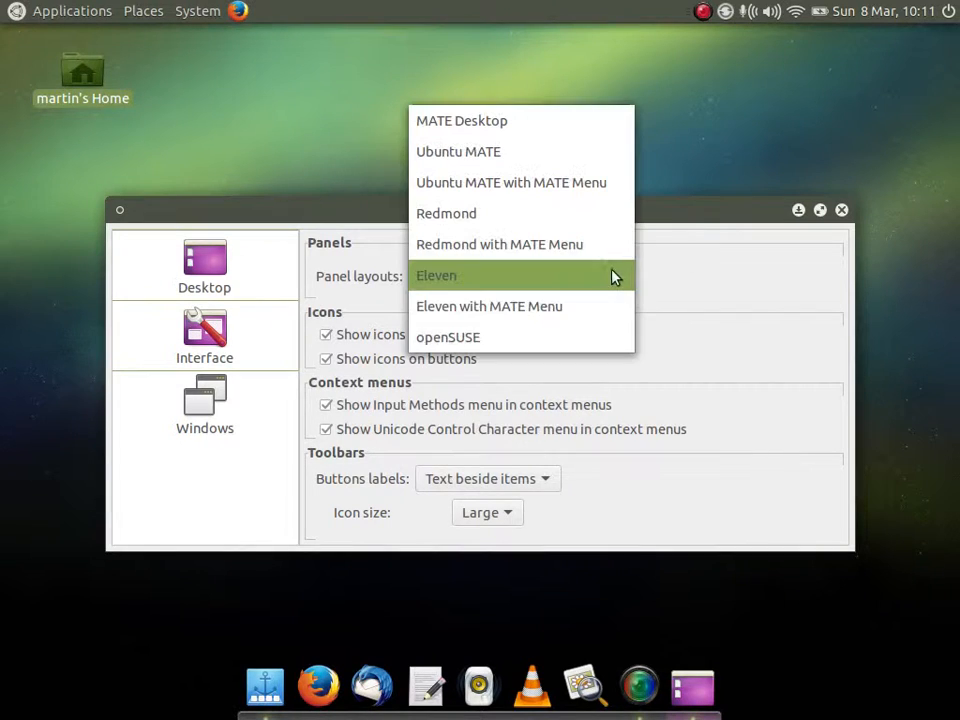
left_click(546, 285)
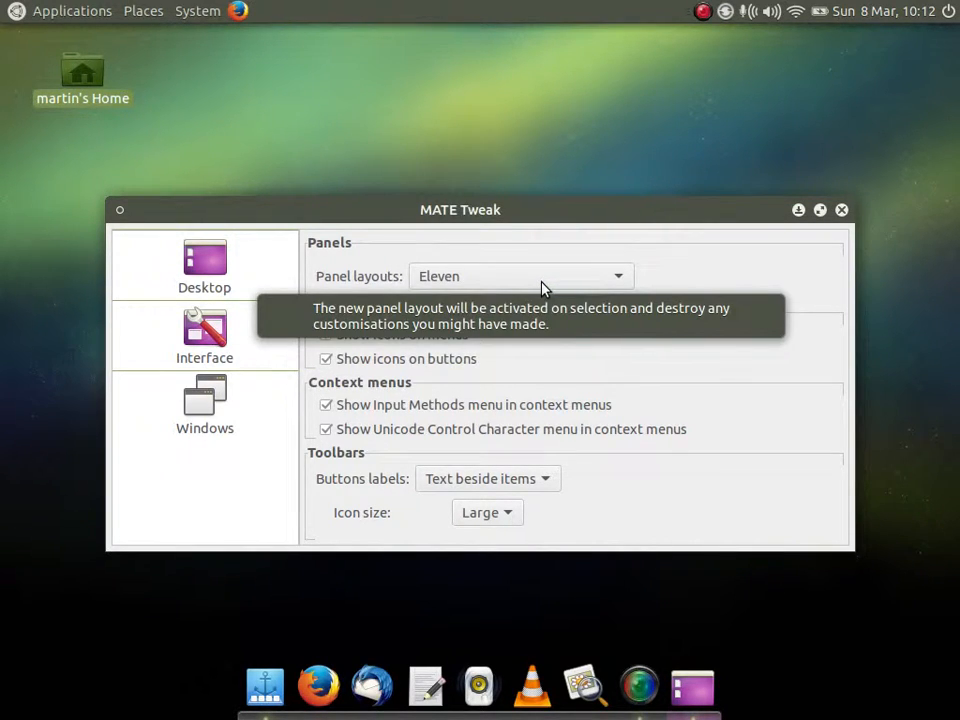
left_click(544, 287)
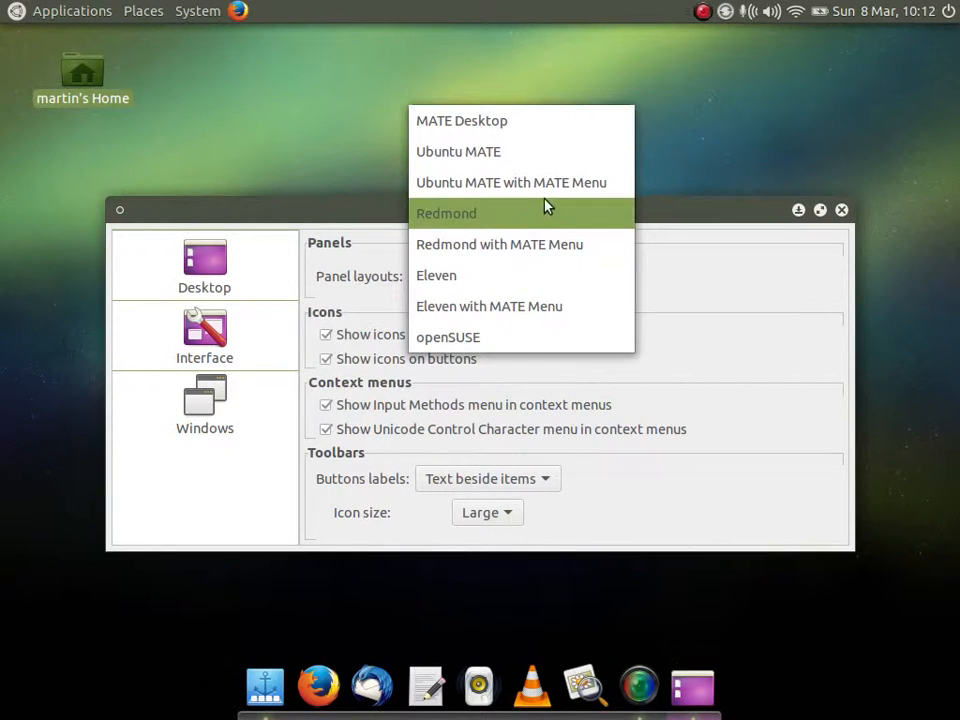
left_click(546, 165)
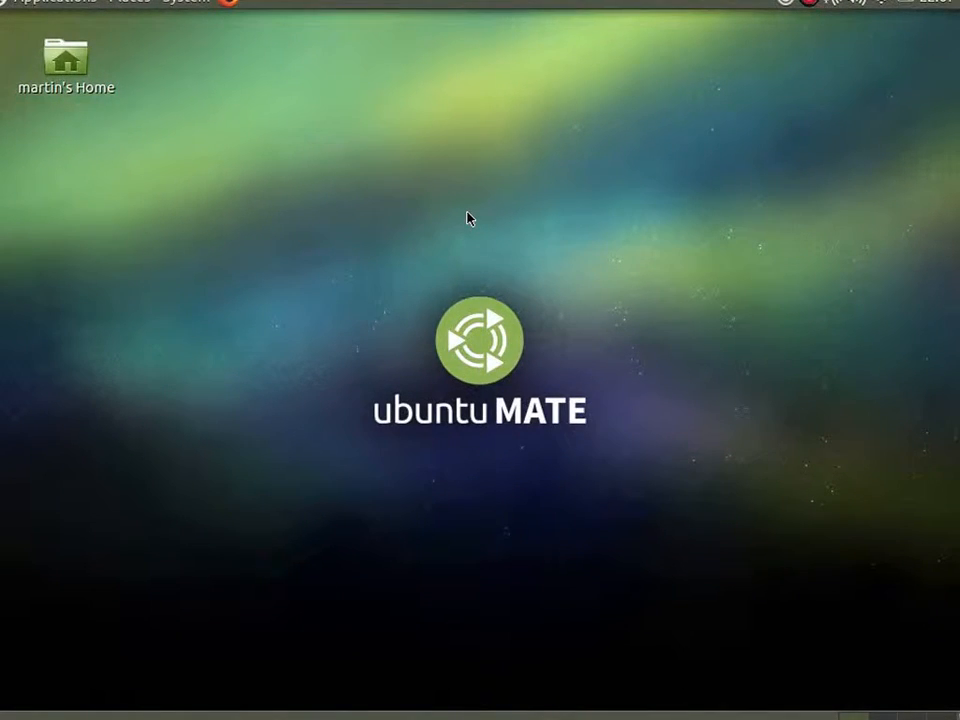
Open MATE Tweak from the Look and Feel preferences and set the window manager to Compiz (Advanced GPU accelerated desktop effects).
left_click(186, 4)
mouse_move(198, 22)
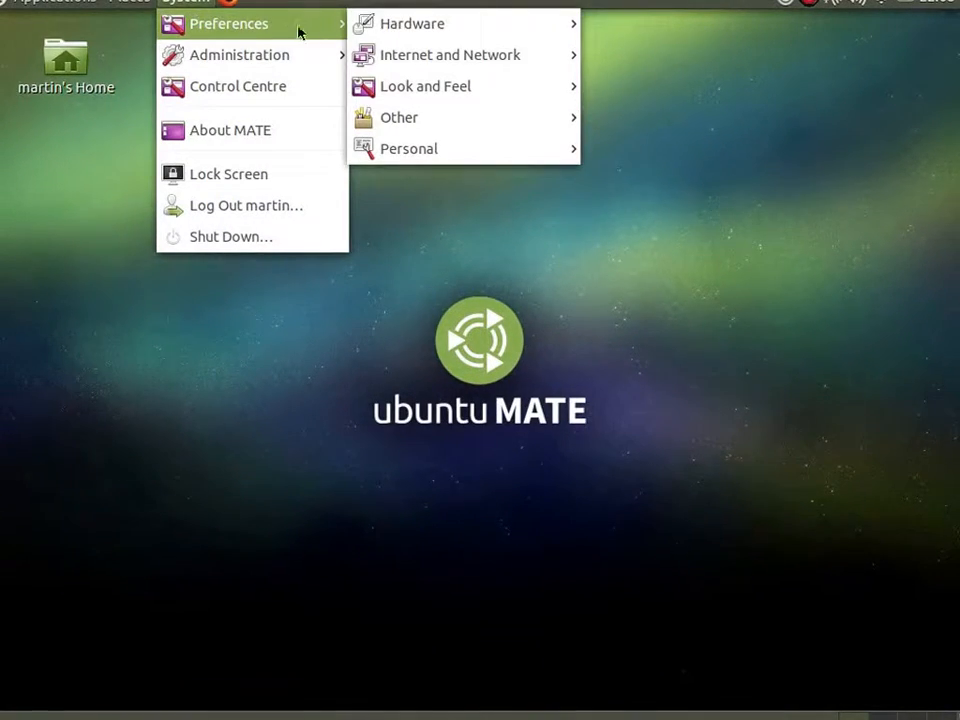
mouse_move(530, 95)
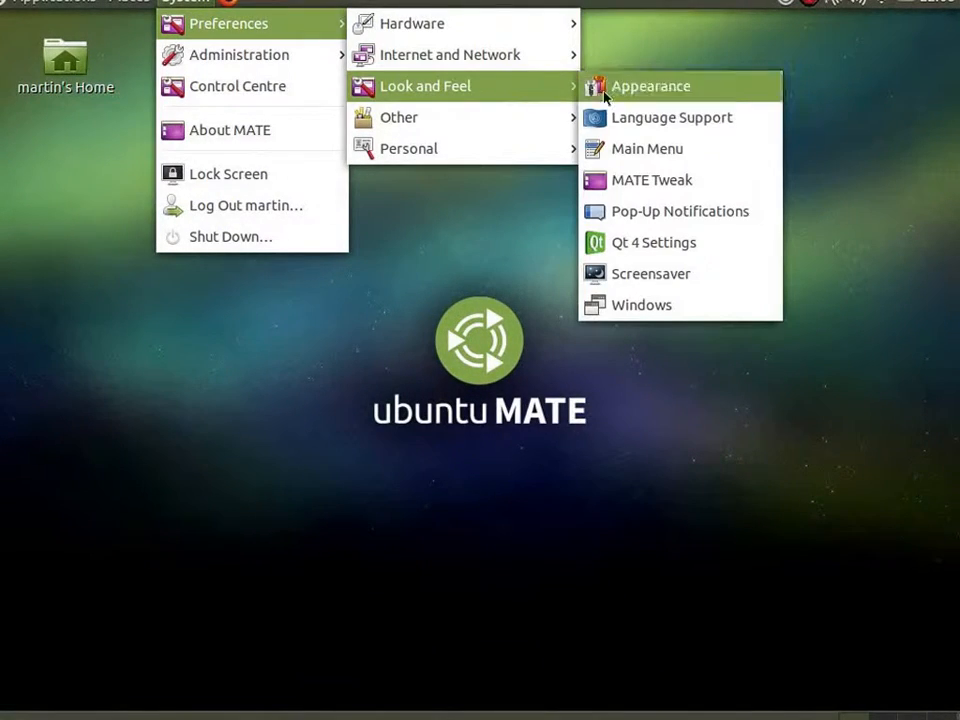
left_click(716, 180)
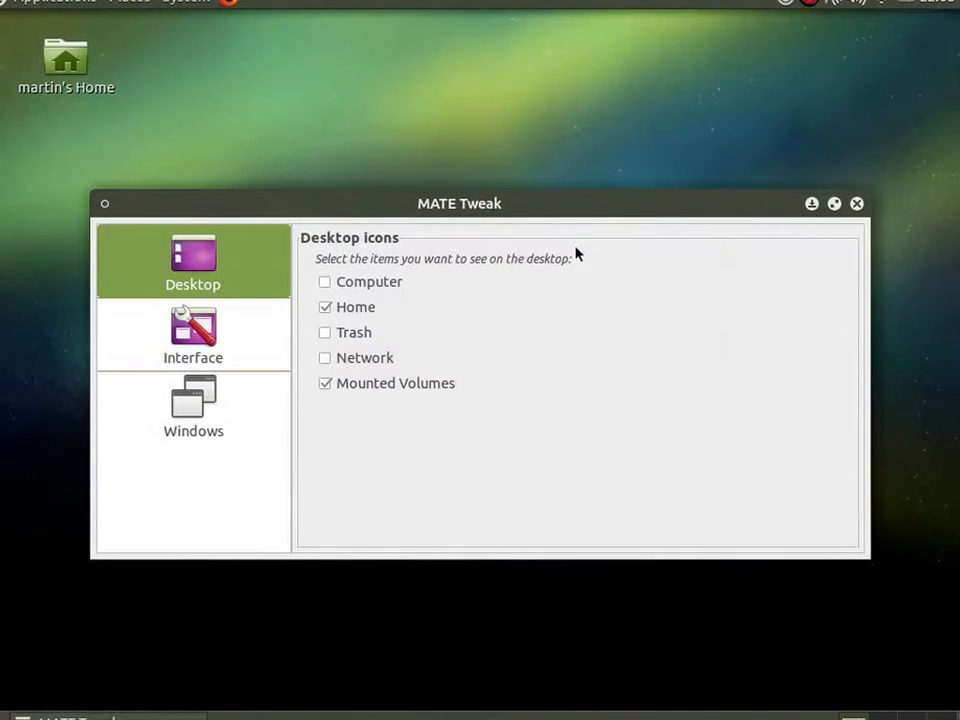
left_click(171, 409)
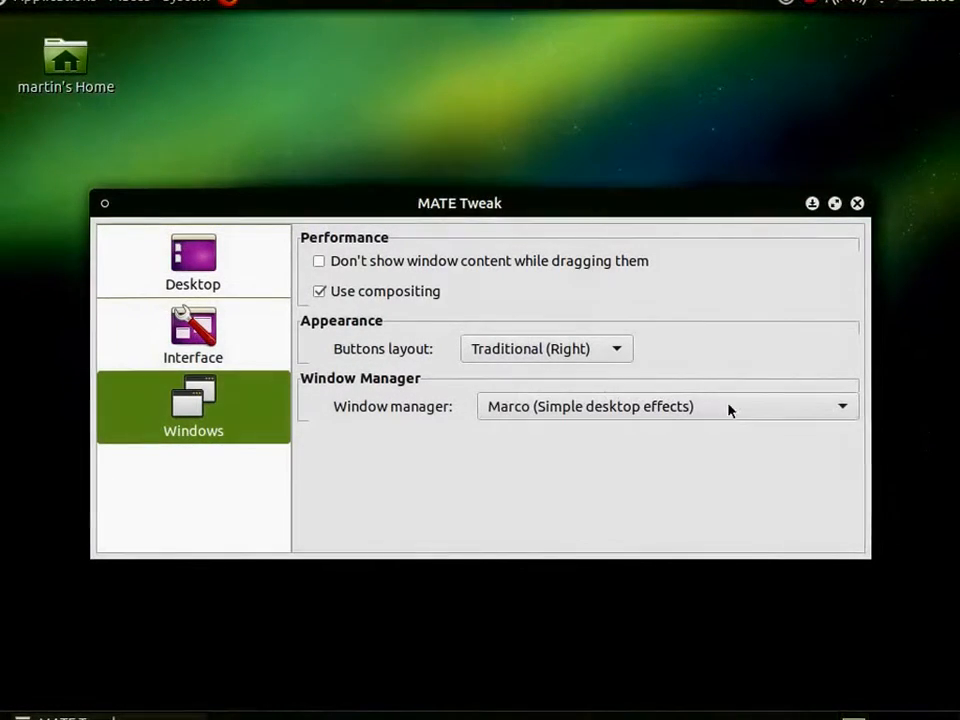
left_click(818, 409)
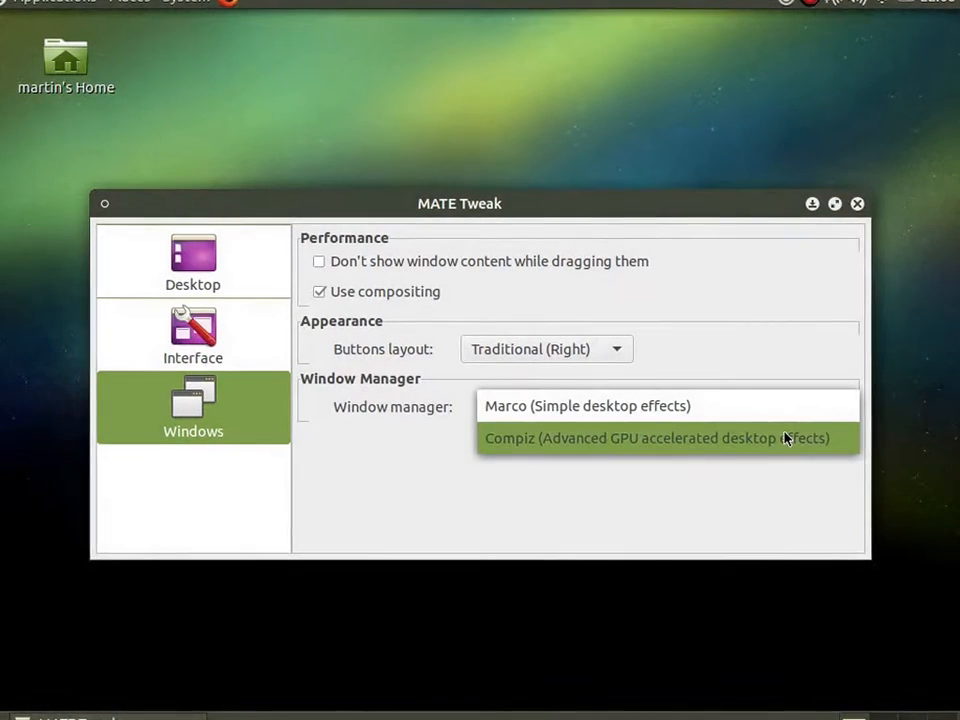
left_click(789, 437)
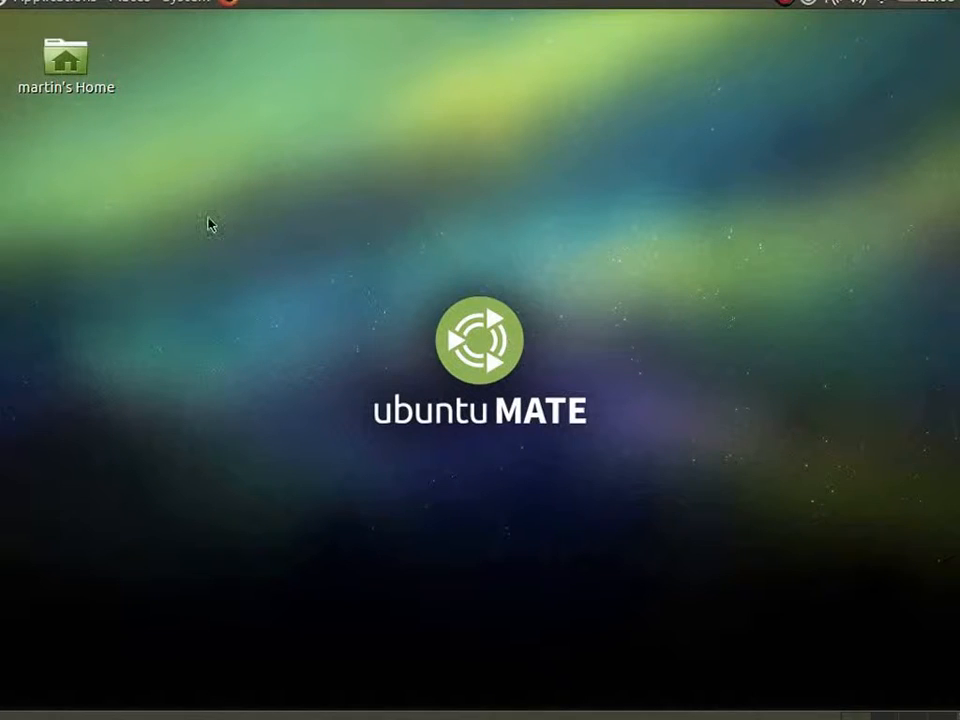
Look through the System and Applications menus of the panel with Compiz running and close them.
left_click(176, 2)
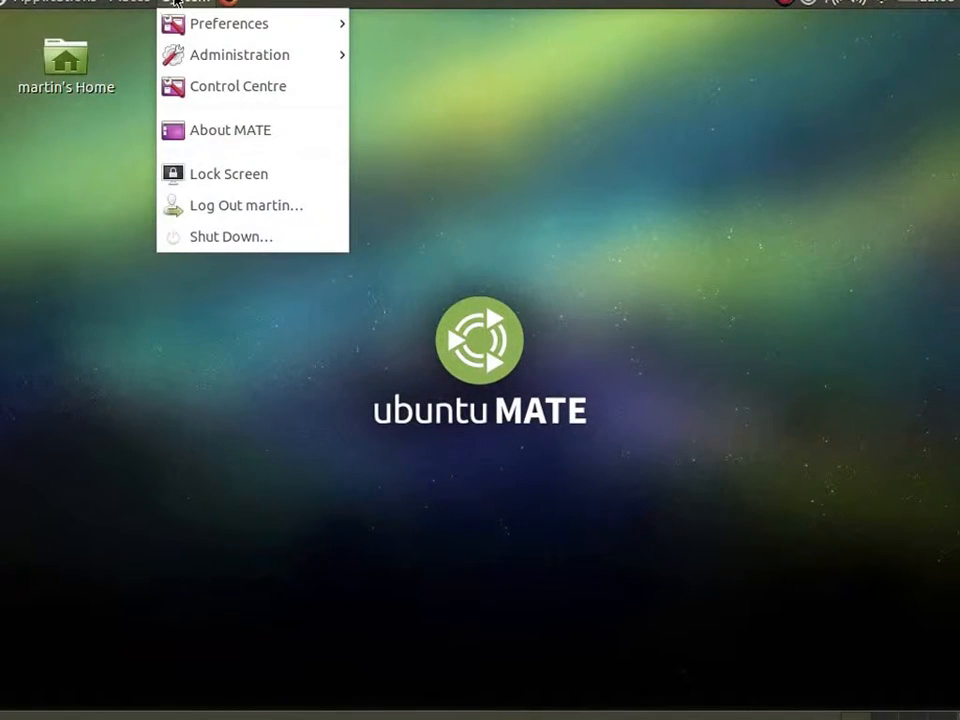
mouse_move(95, 6)
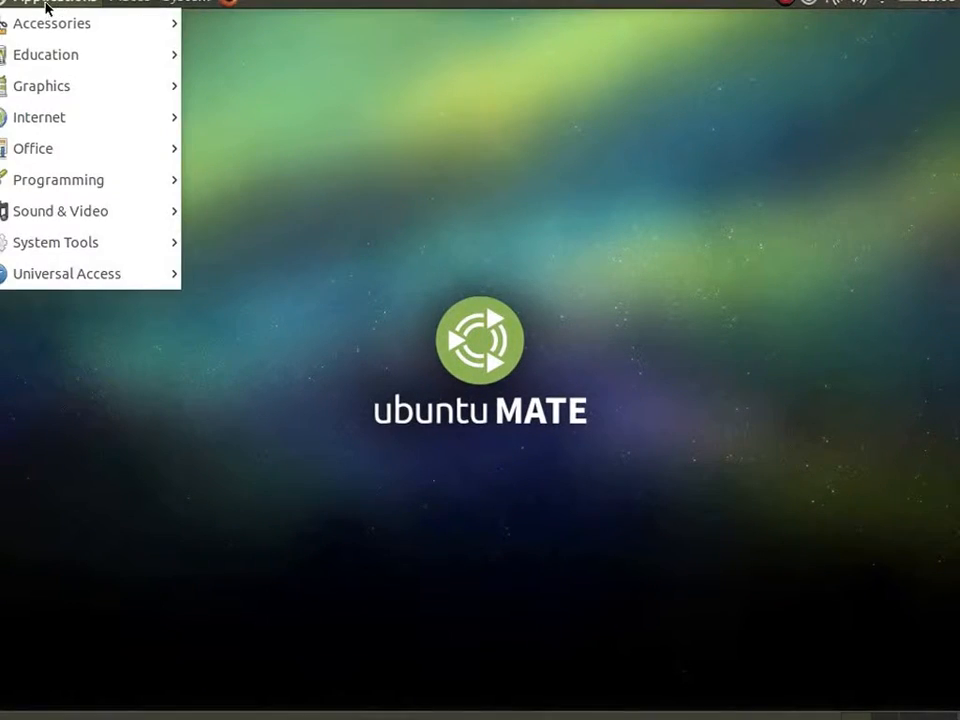
mouse_move(183, 4)
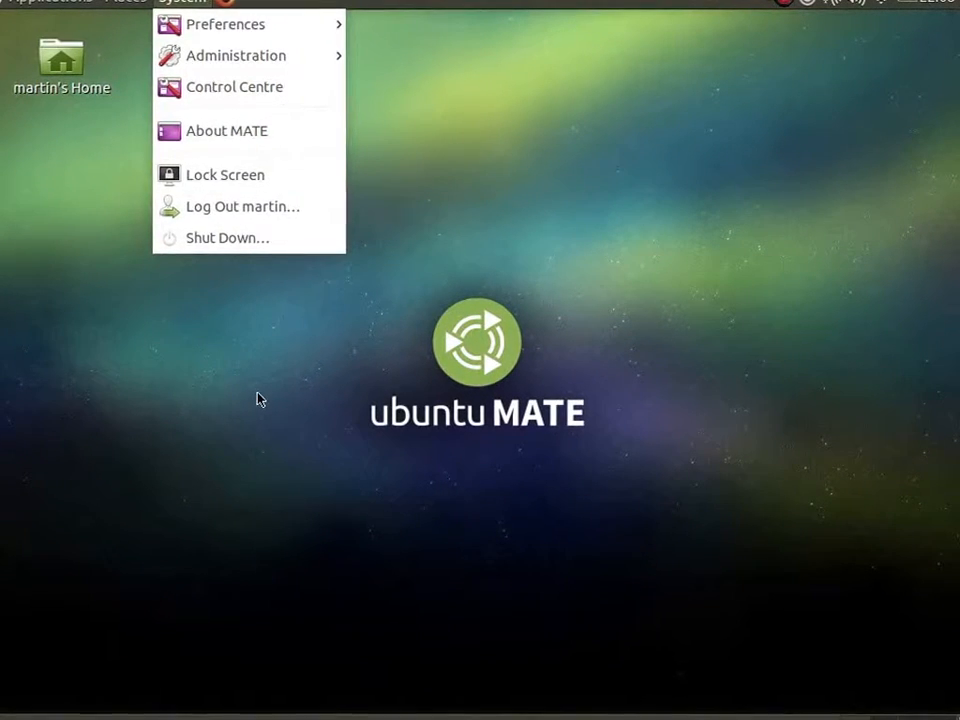
left_click(239, 351)
Launch Galculator from the Accessories and MATE Terminal from the System Tools.
left_click(48, 2)
mouse_move(75, 24)
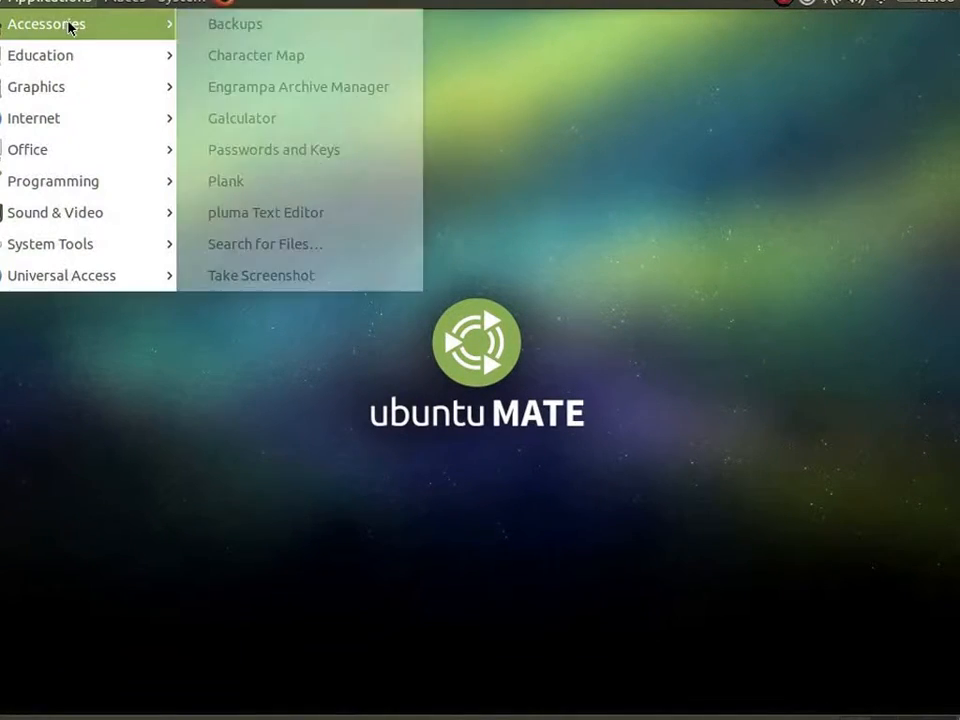
left_click(277, 120)
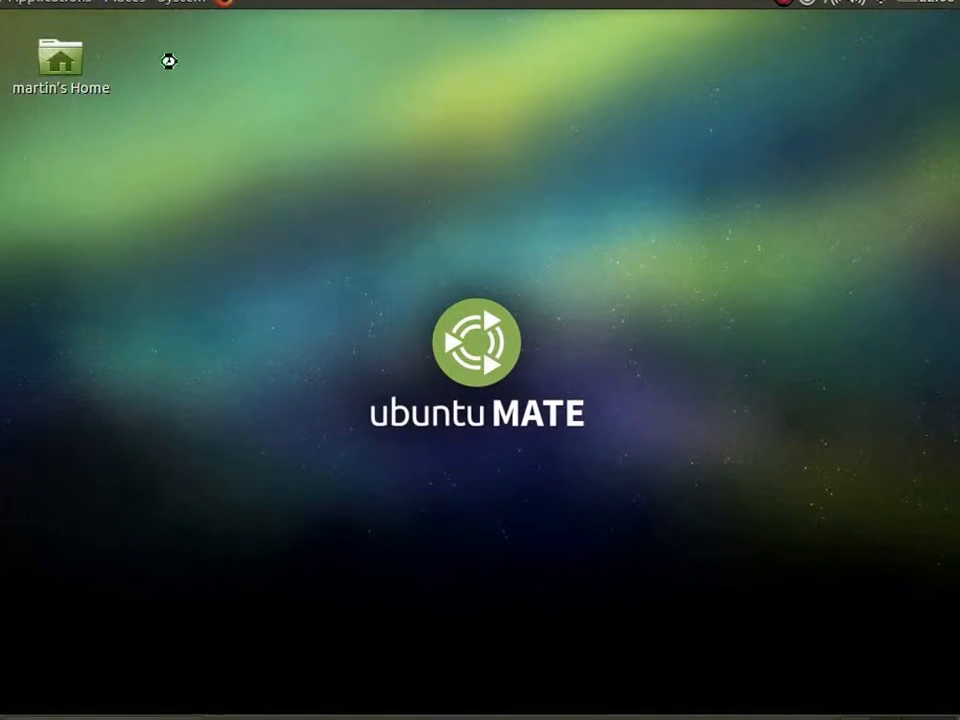
left_click(40, 4)
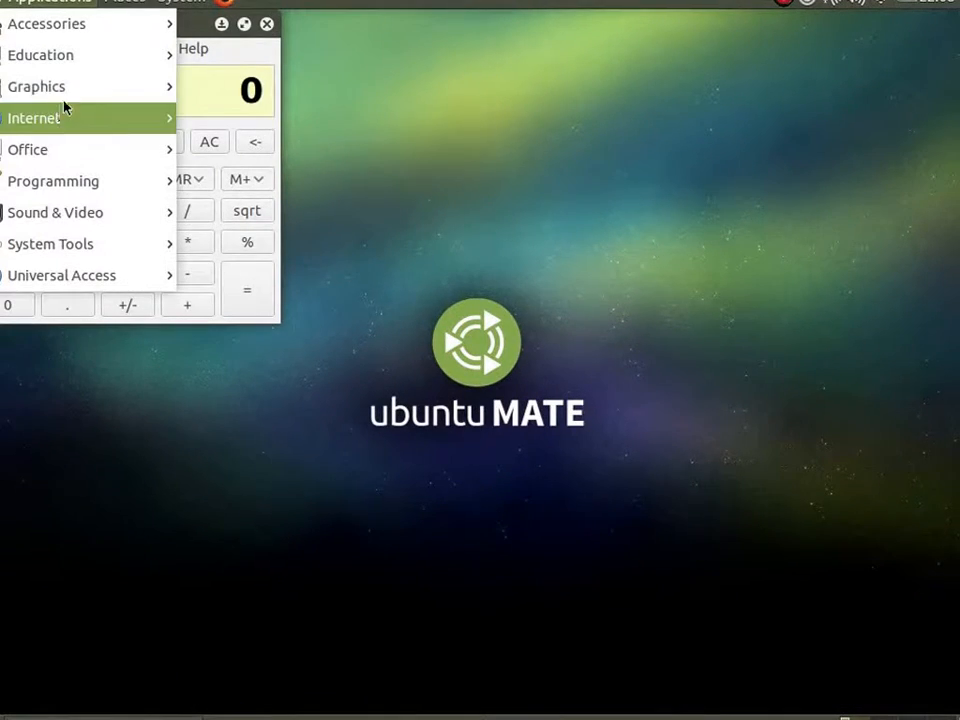
mouse_move(79, 256)
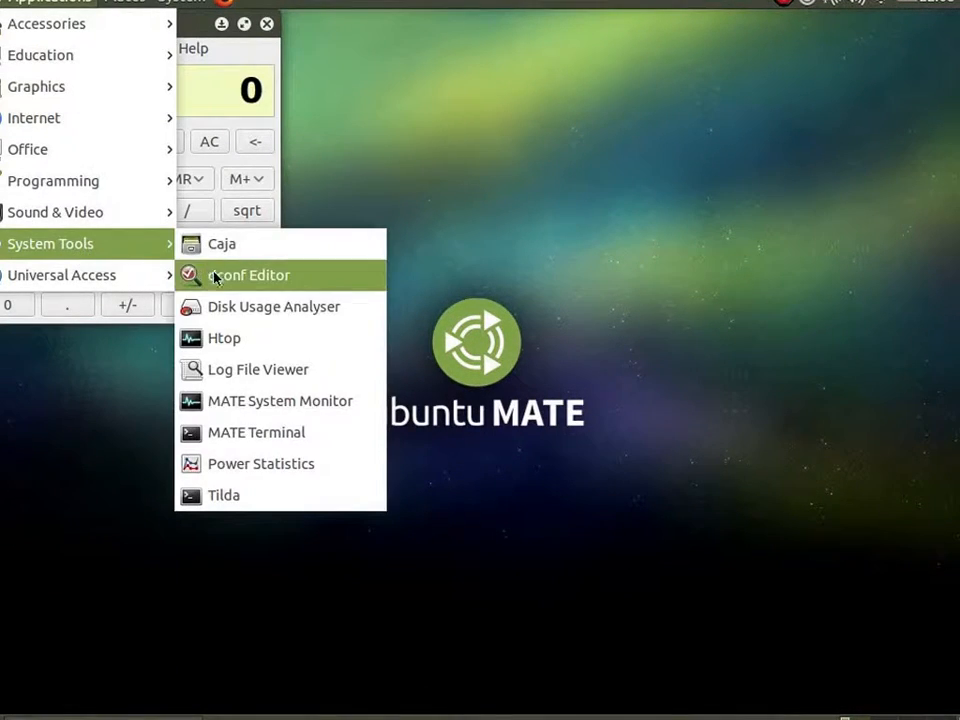
left_click(250, 433)
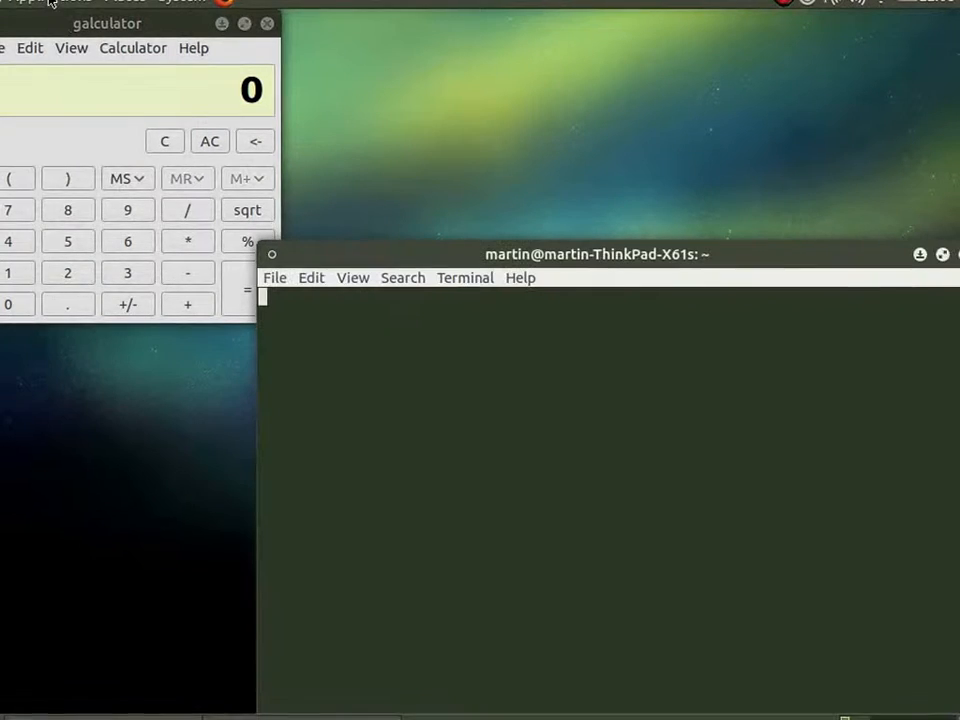
Open the Home Folder and move its window so that it sits beside the calculator near the top panel.
left_click(47, 3)
mouse_move(72, 25)
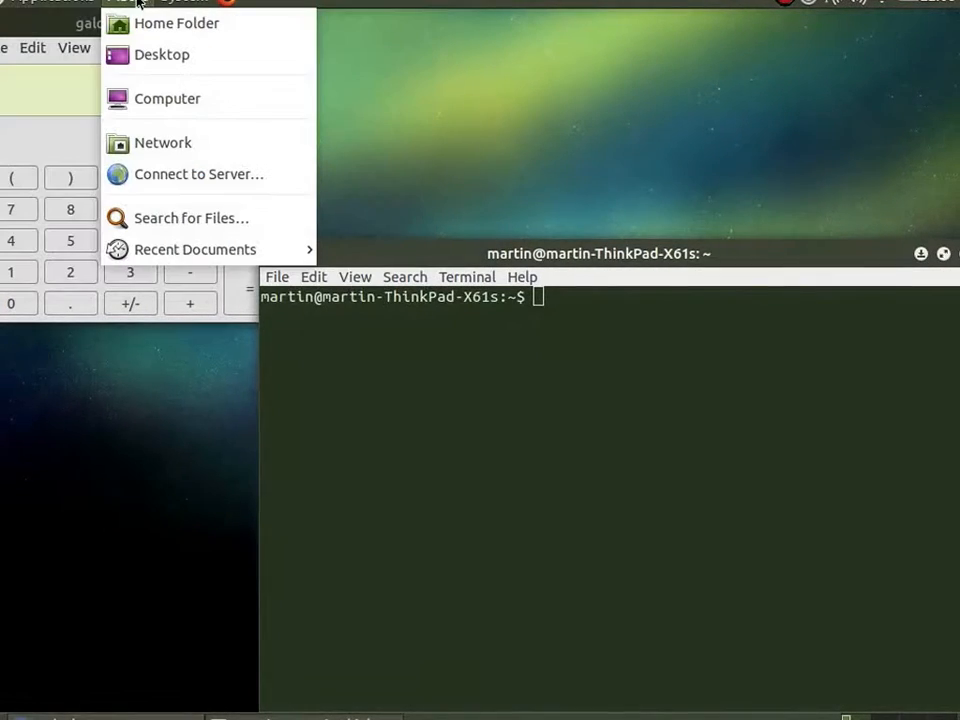
left_click(140, 21)
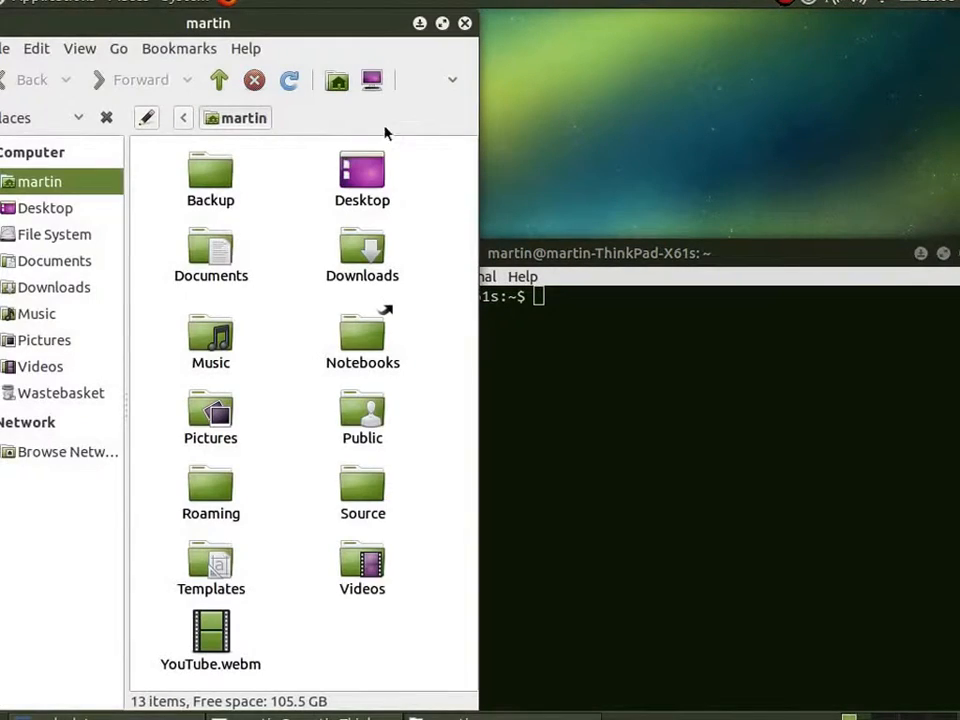
left_click_drag(360, 24, 636, 92)
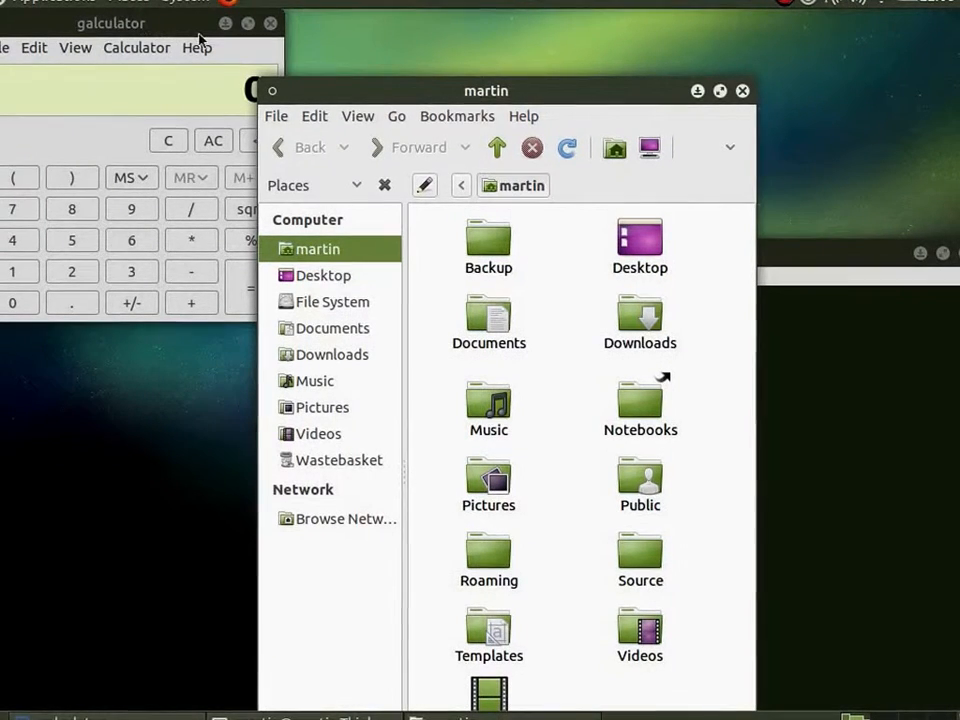
left_click_drag(367, 84, 365, 33)
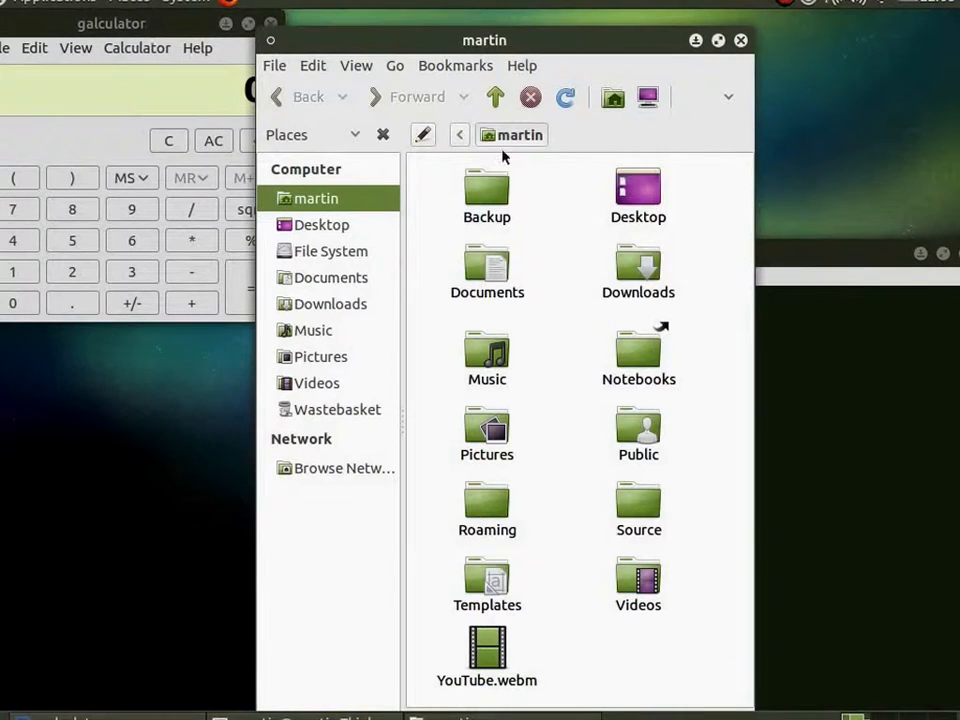
Bring the terminal, home folder and calculator windows to the front in turn, ending with the terminal.
left_click(795, 256)
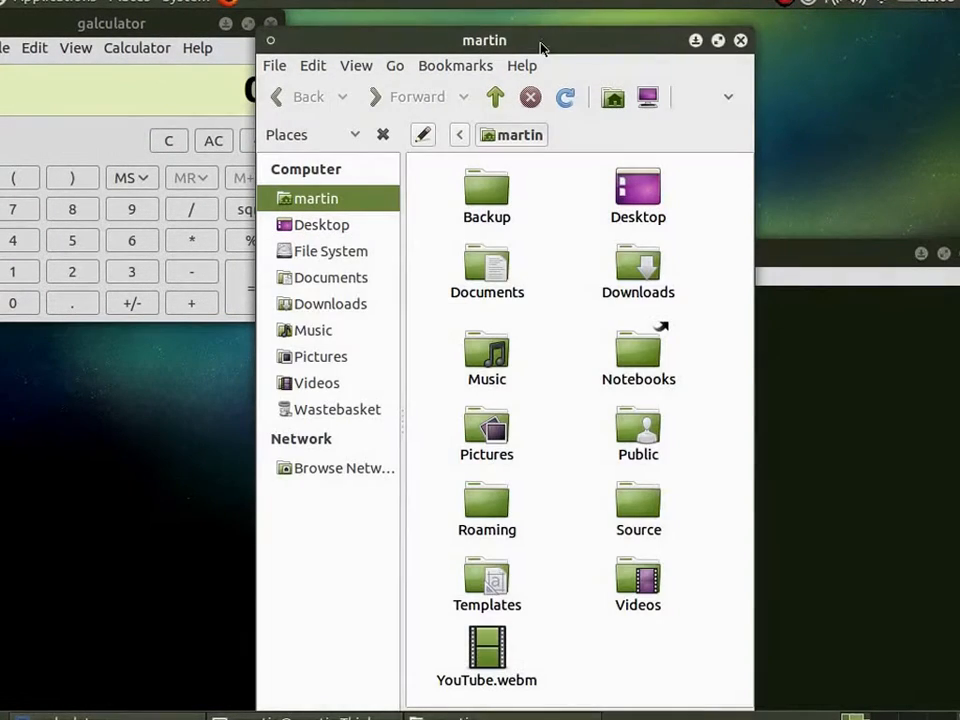
left_click(545, 44)
left_click(165, 26)
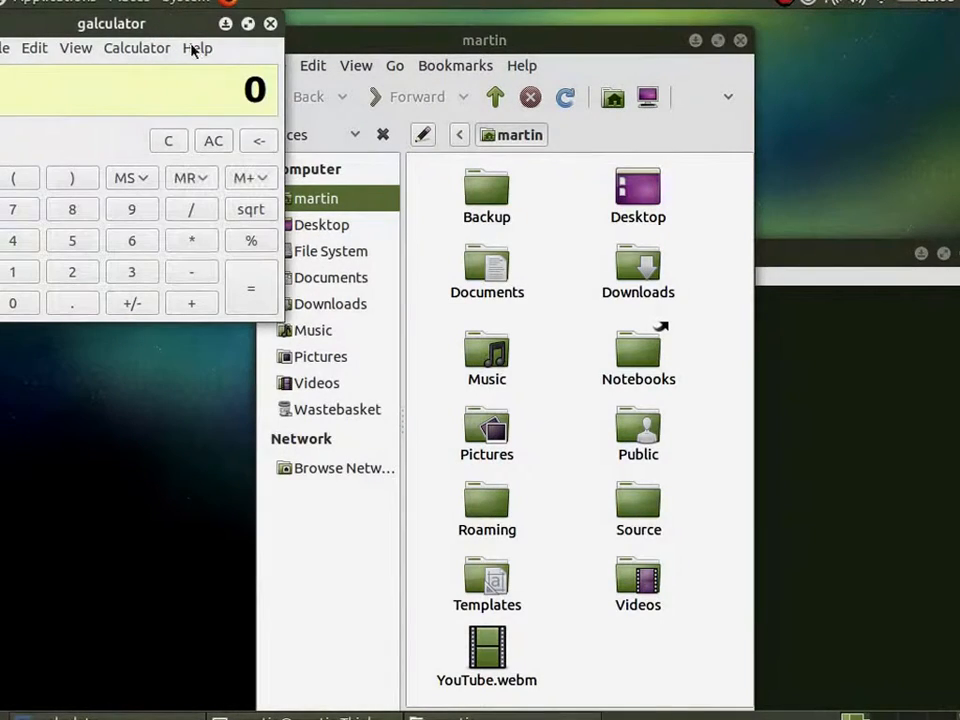
left_click(826, 254)
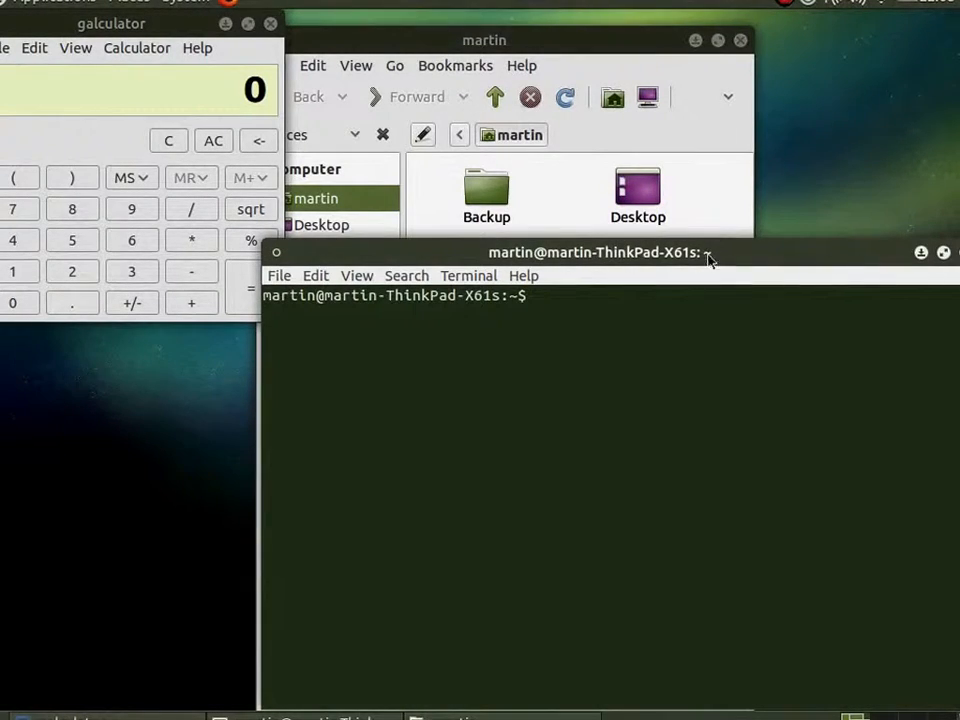
Spread the three windows out by moving the terminal up and left, the home folder right, and the calculator away from the corner.
left_click_drag(692, 250, 475, 177)
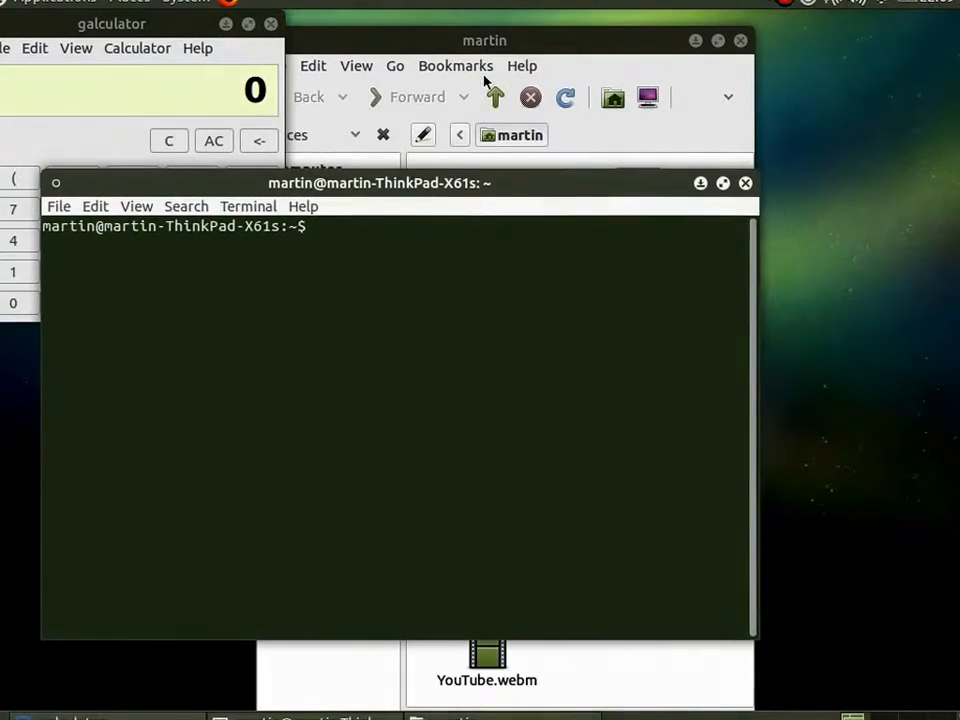
left_click_drag(498, 48, 630, 52)
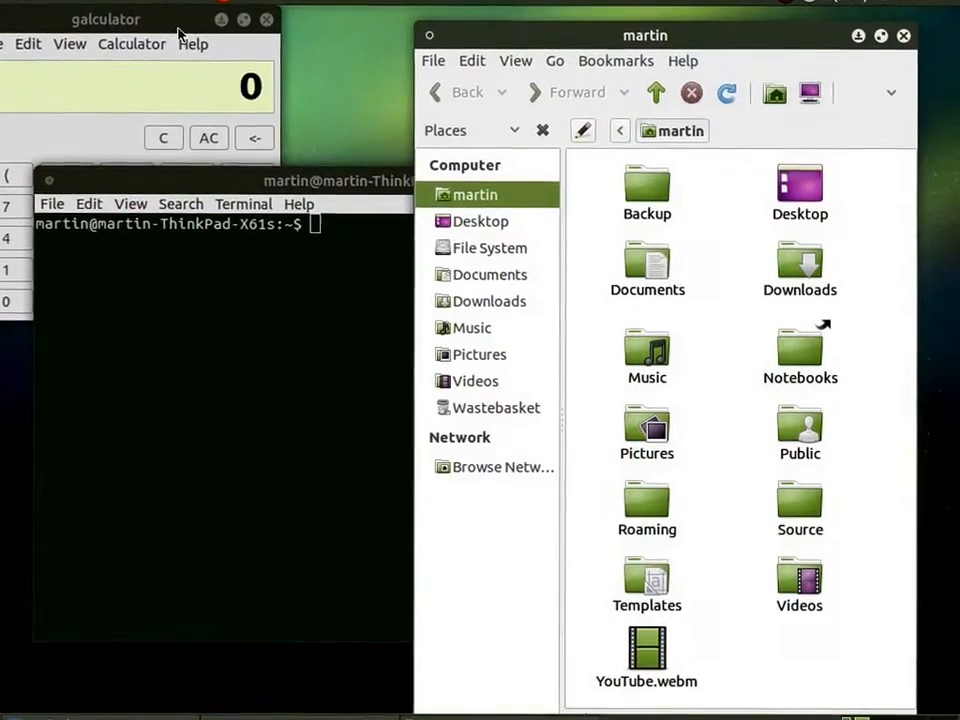
left_click_drag(178, 30, 273, 73)
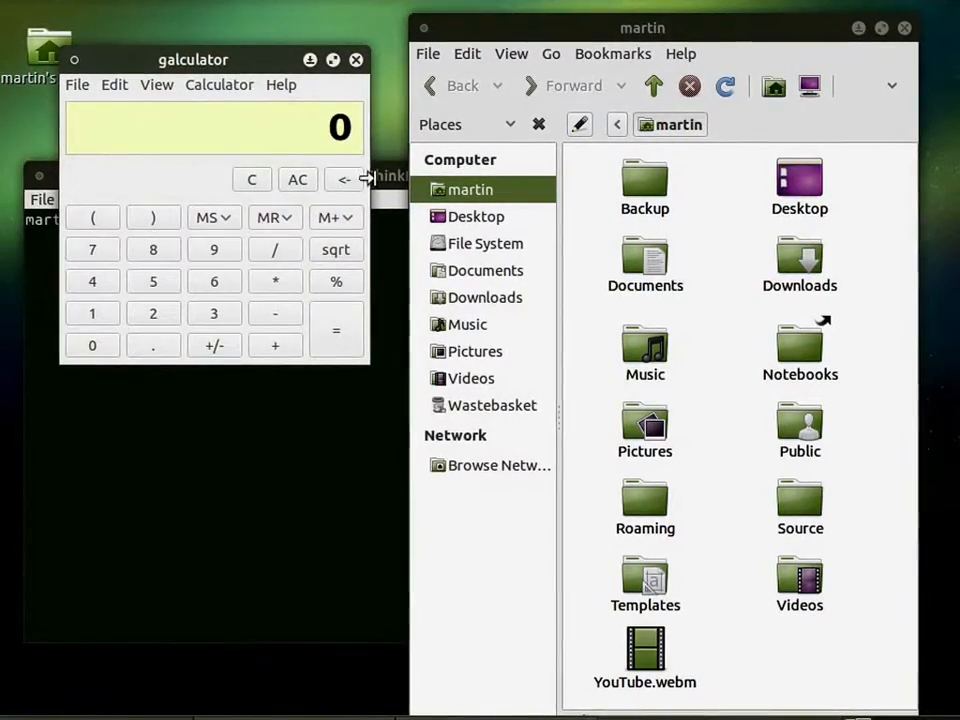
Move the terminal window slightly up and left, and bring the home folder and calculator windows back in front of it.
left_click_drag(367, 178, 342, 140)
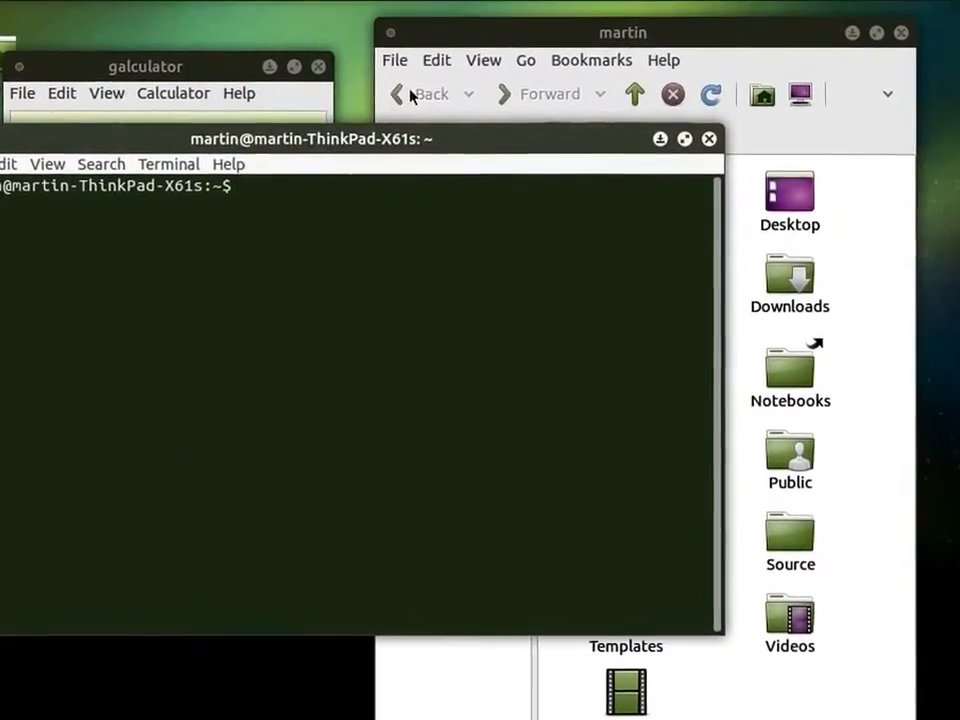
left_click(520, 38)
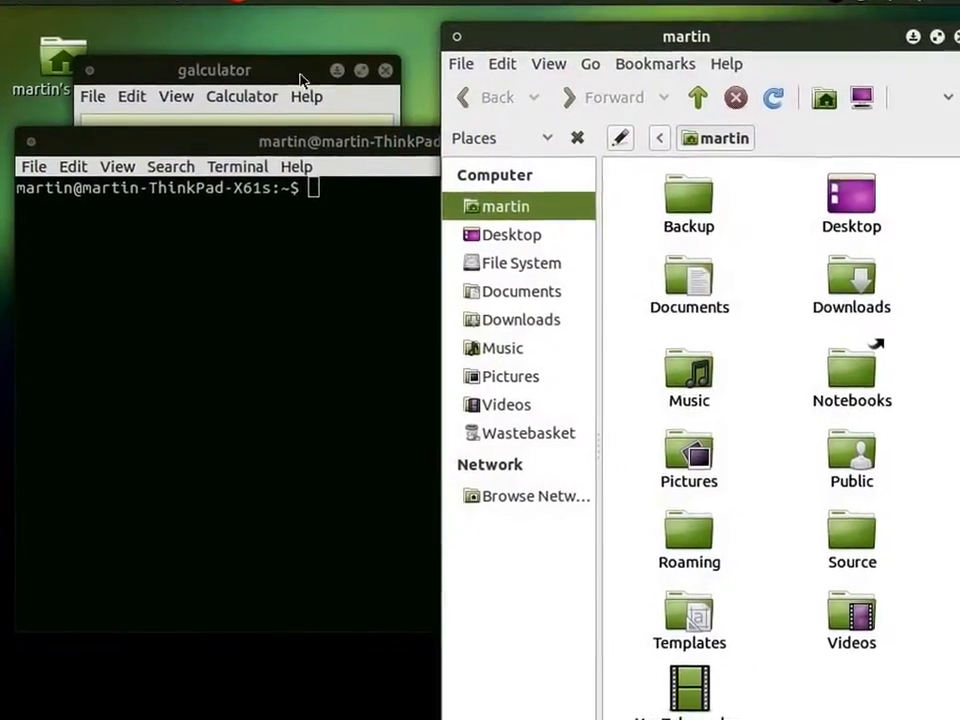
left_click(302, 80)
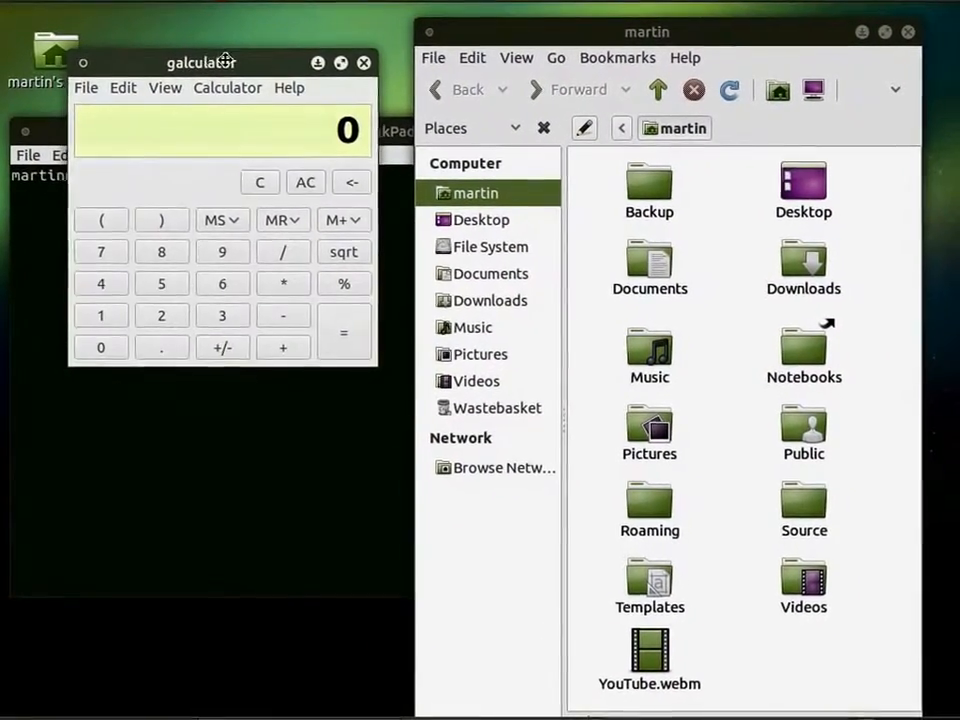
Shake the calculator window about its place and pull the home folder window toward the desktop's right edge.
left_click_drag(225, 62, 196, 52)
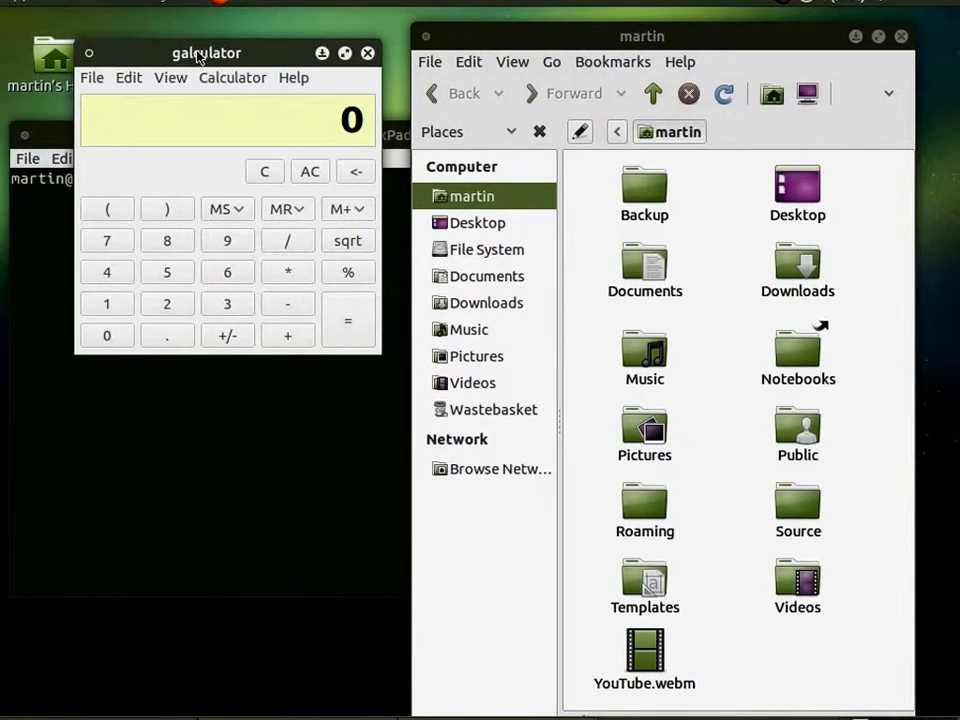
mouse_move(200, 58)
left_mouse_down()
mouse_move(198, 50)
mouse_move(529, 107)
mouse_move(765, 116)
mouse_move(611, 129)
mouse_move(154, 47)
mouse_move(225, 43)
mouse_move(203, 52)
mouse_move(215, 51)
left_mouse_up()
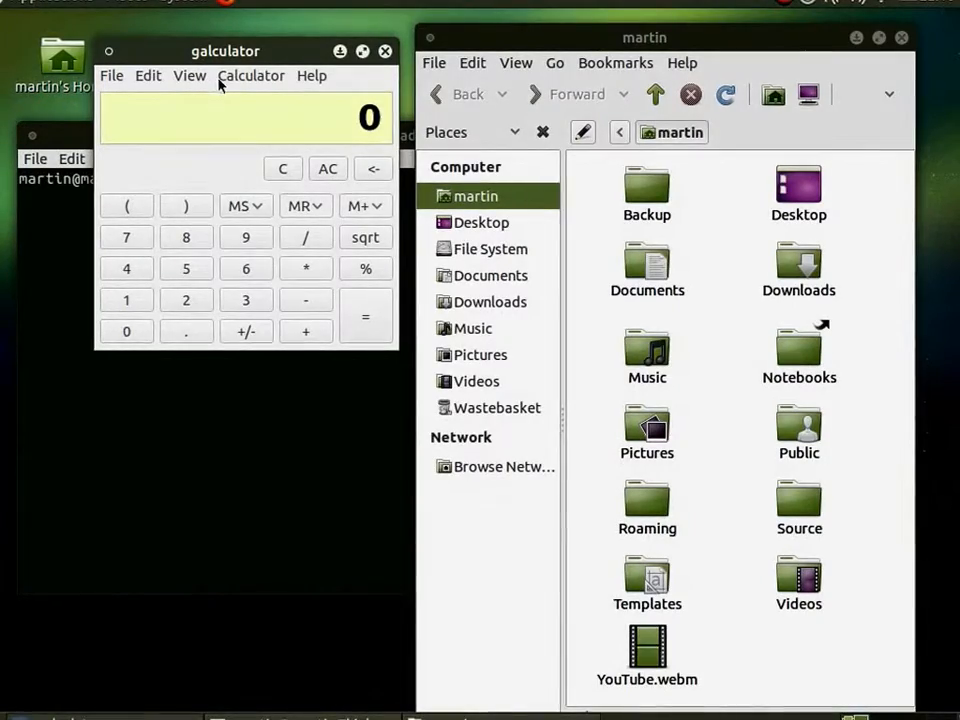
left_click_drag(717, 40, 959, 75)
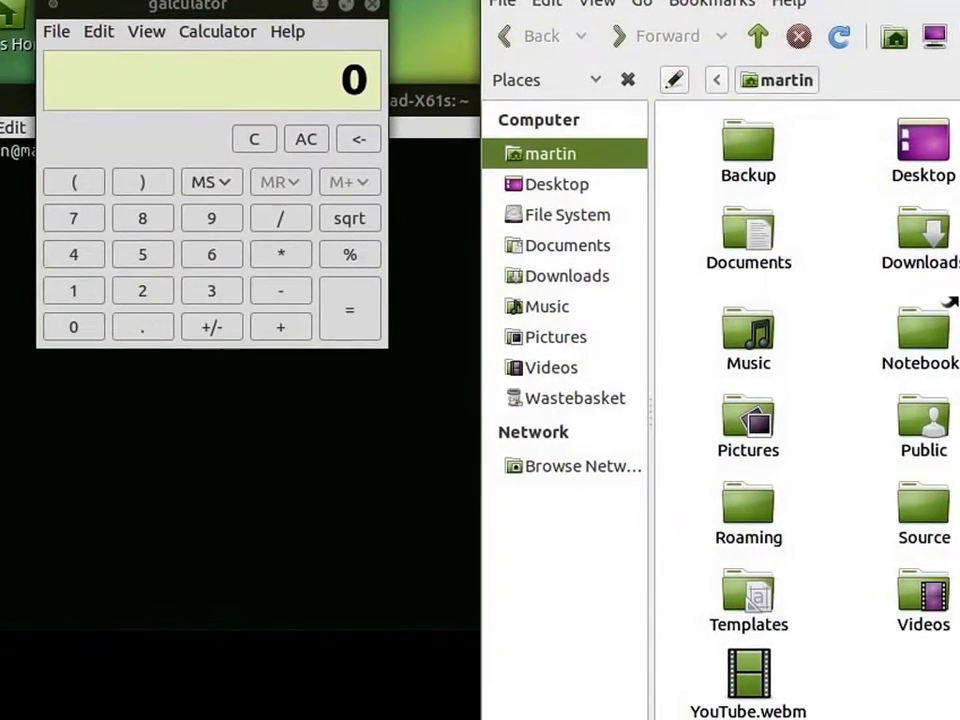
Tile the calculator into the desktop's upper-left quarter and the home folder window into its upper-right quarter.
left_click_drag(883, 0, 959, 281)
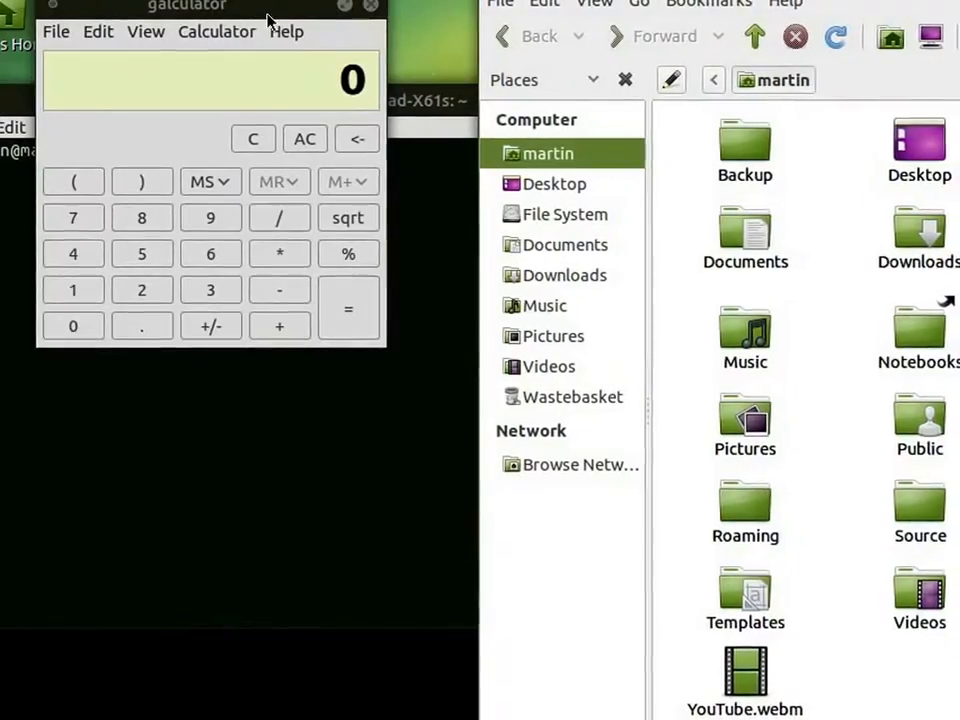
left_click_drag(253, 9, 2, 2)
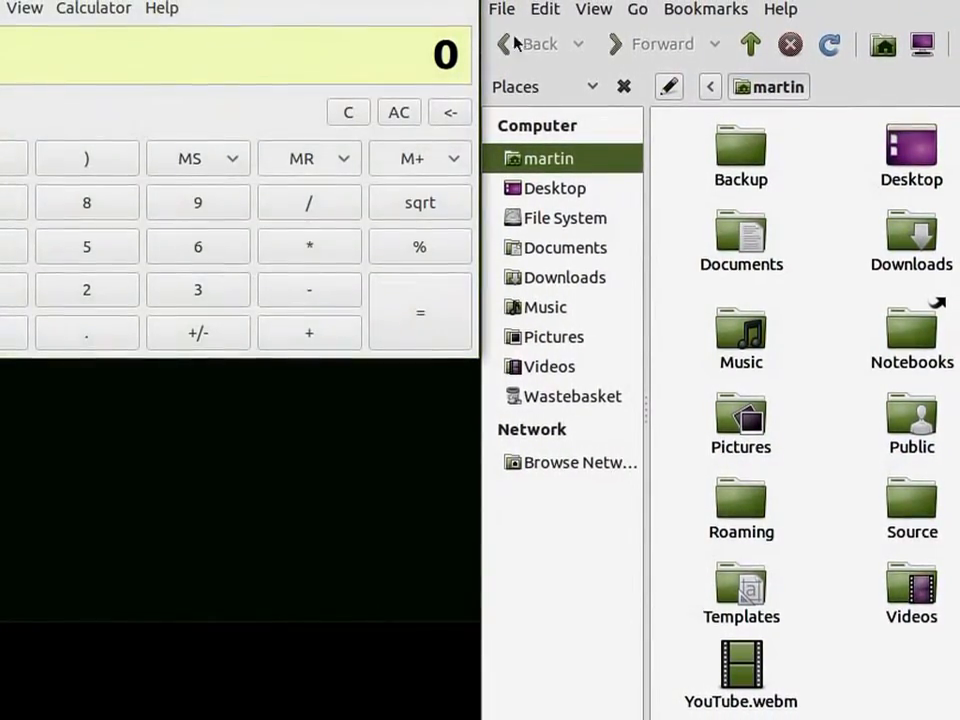
left_click_drag(800, 0, 959, 0)
Tile the terminal across the desktop's lower half, and pull the calculator and terminal windows back out of their tiles.
left_click(605, 377)
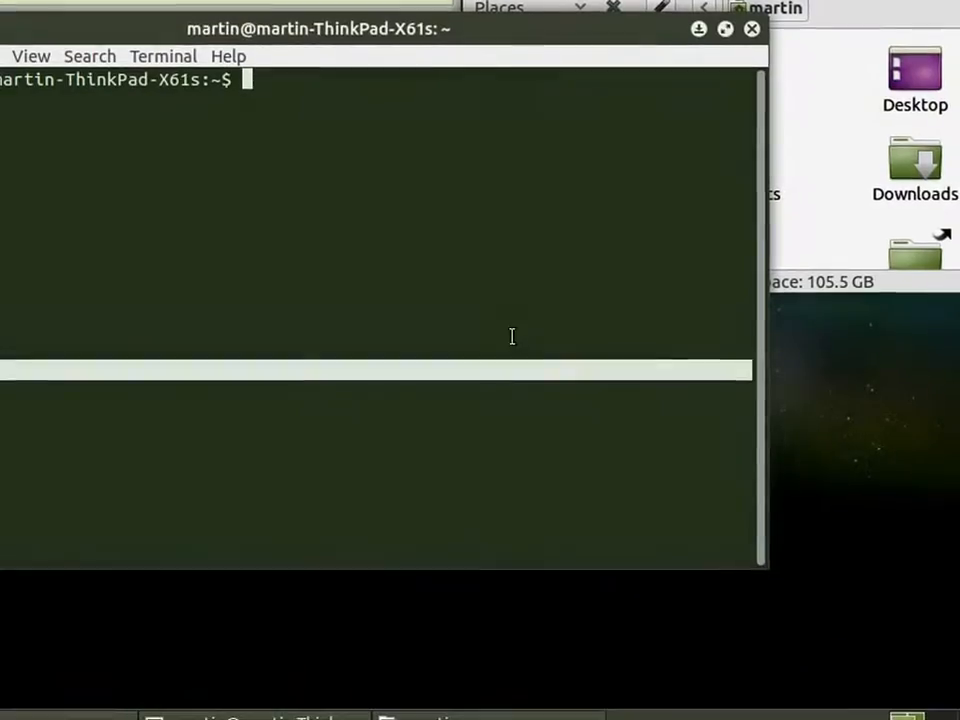
left_click_drag(362, 40, 455, 706)
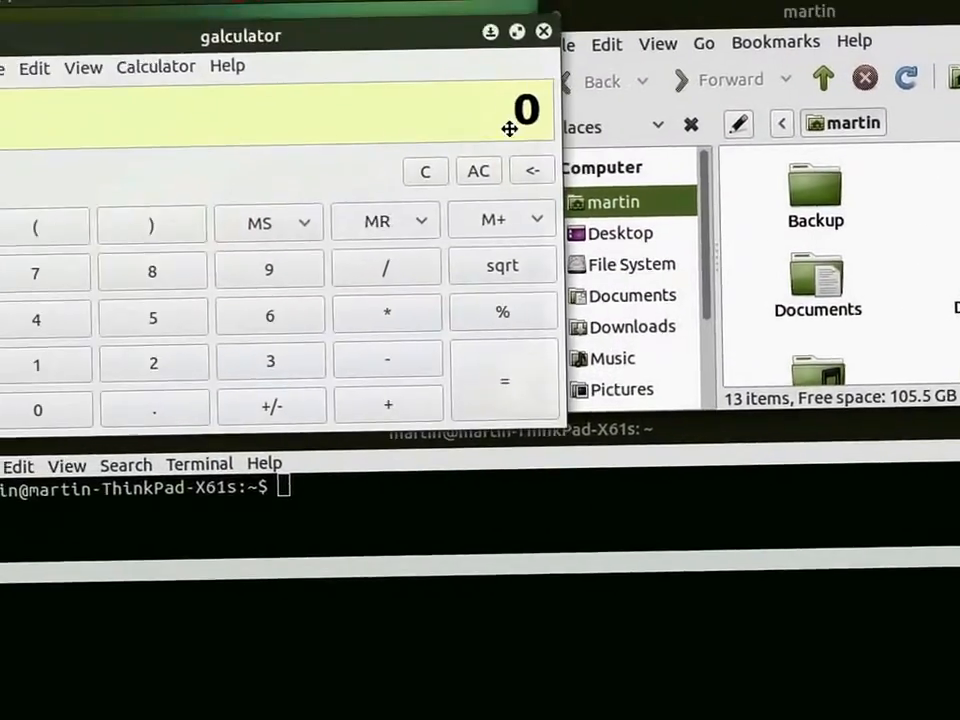
left_click_drag(509, 128, 739, 321)
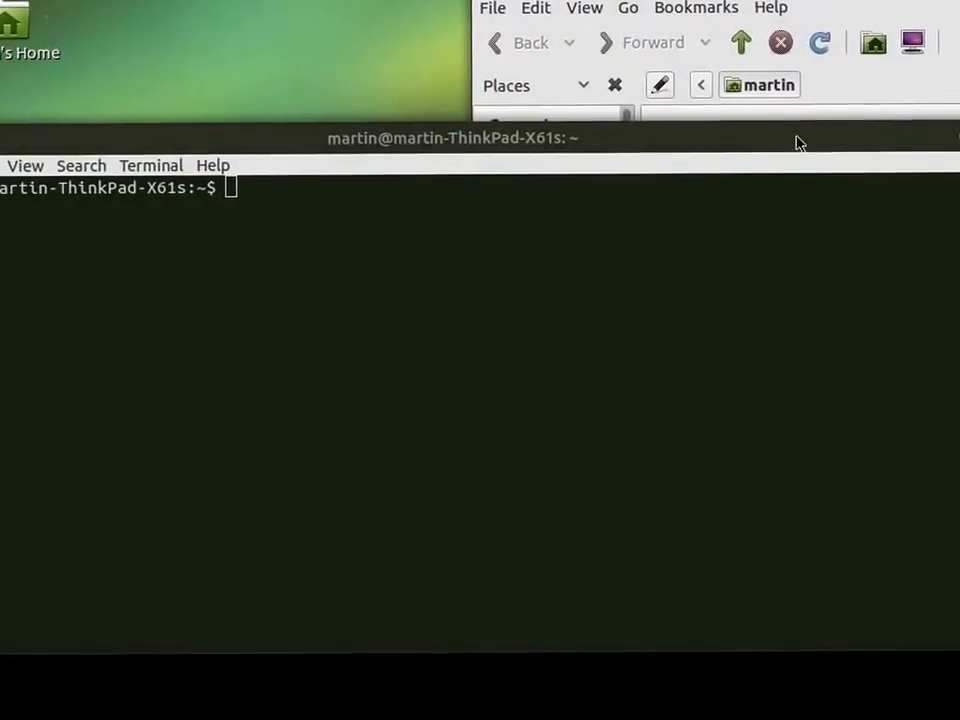
left_click_drag(705, 148, 910, 187)
Cycle through the terminal, calculator and home folder windows in the 3D window switcher, ending on the terminal.
key("alt+Tab")
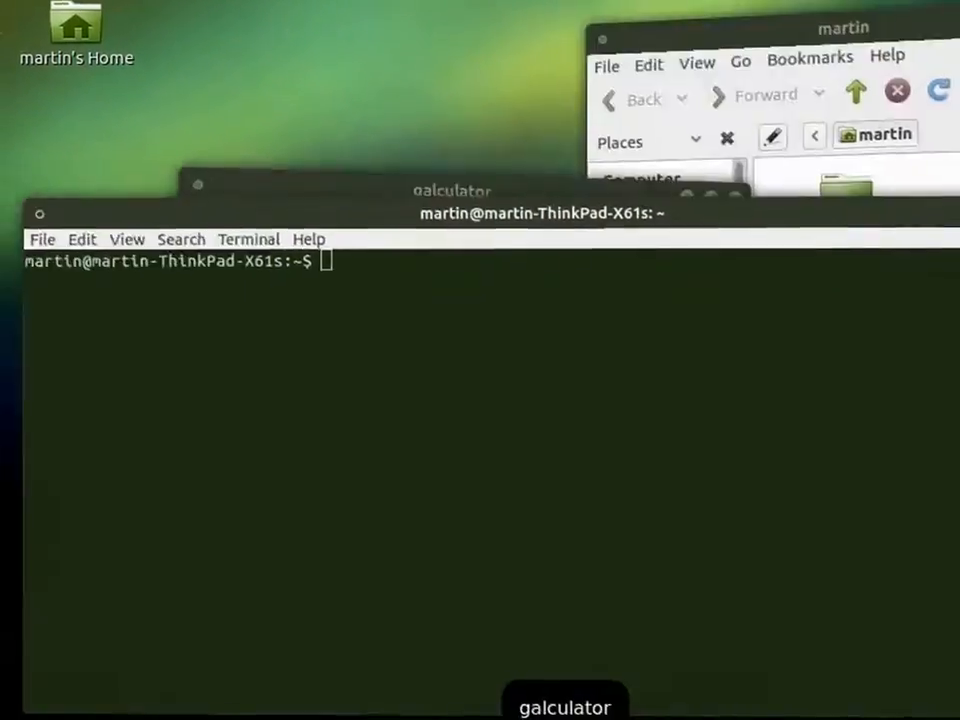
key("alt+Tab")
key("alt+Tab")
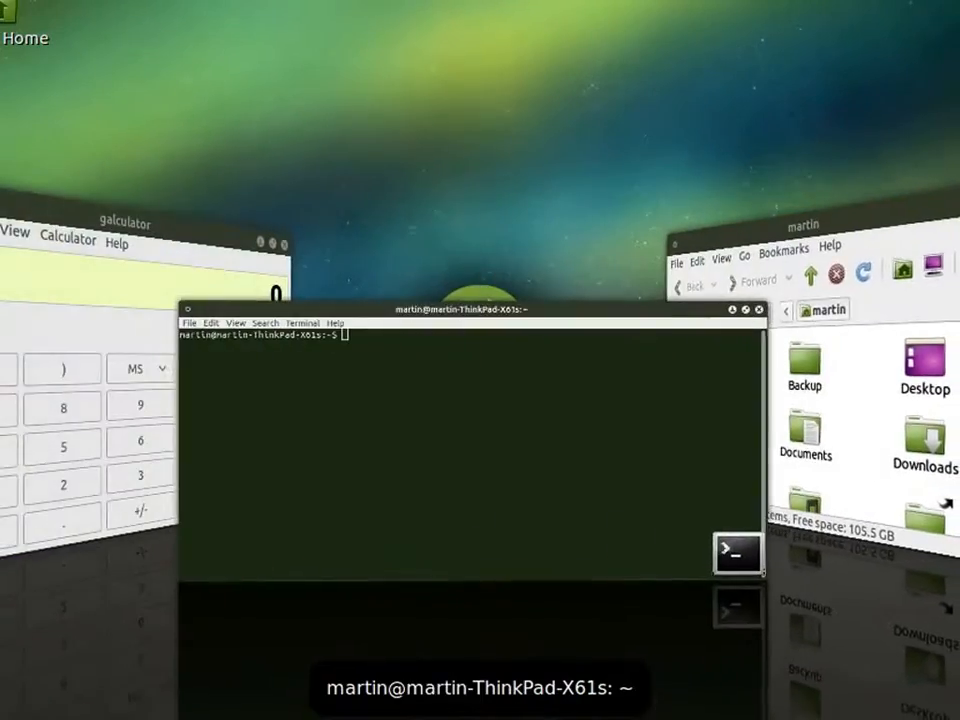
key("alt+Tab")
key("alt+Tab")
key("alt+Tab")
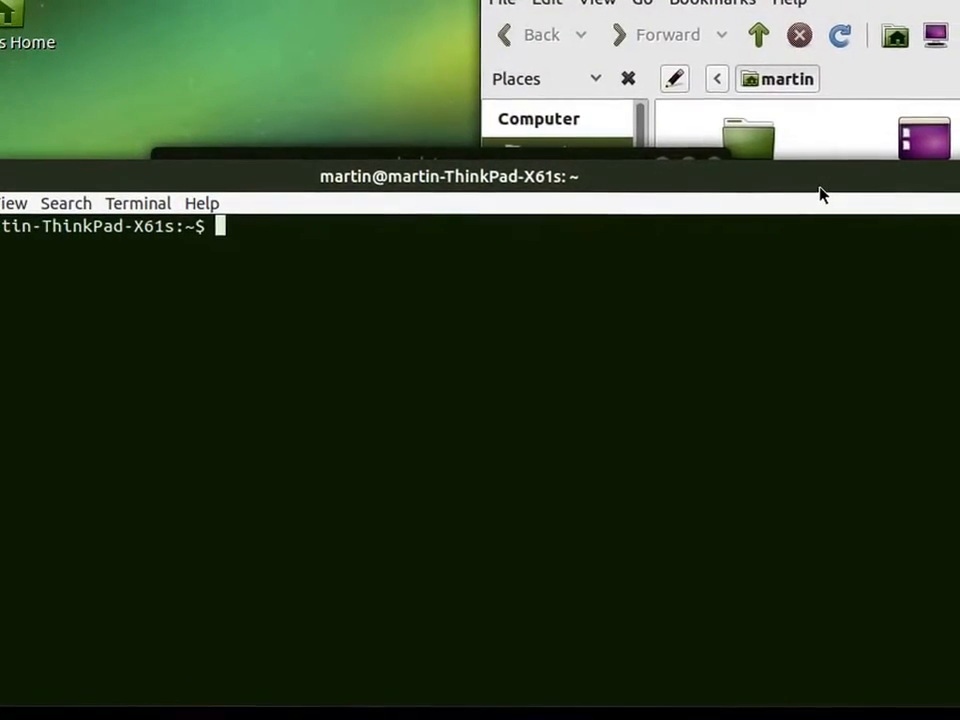
Move the terminal window up, and view all workspaces side by side before returning to the current one.
left_click_drag(808, 186, 806, 77)
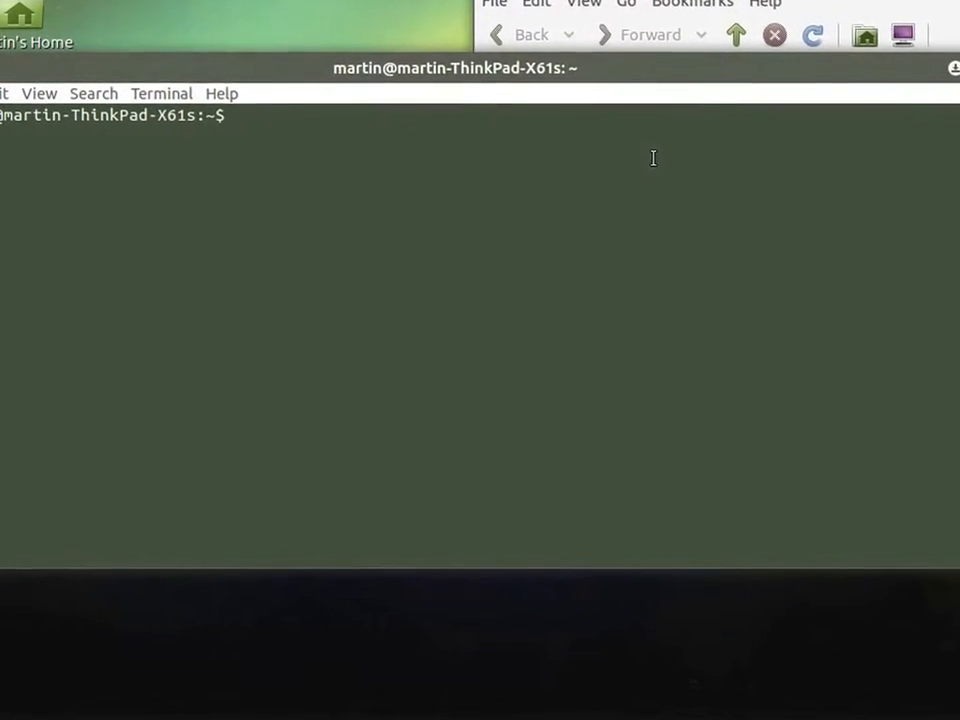
key("super+e")
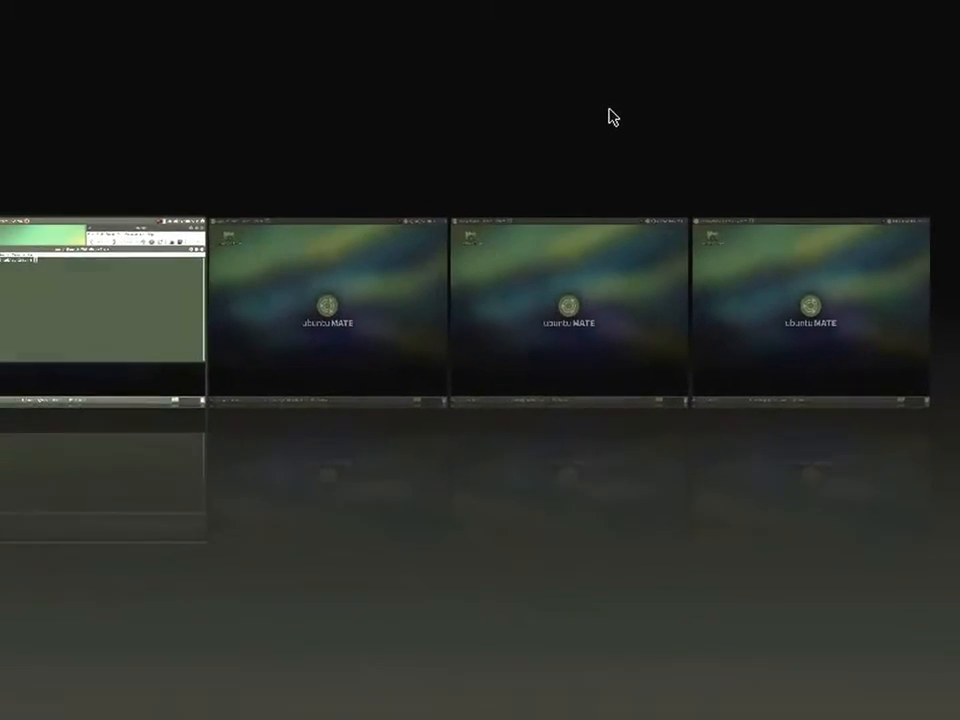
key("super+e")
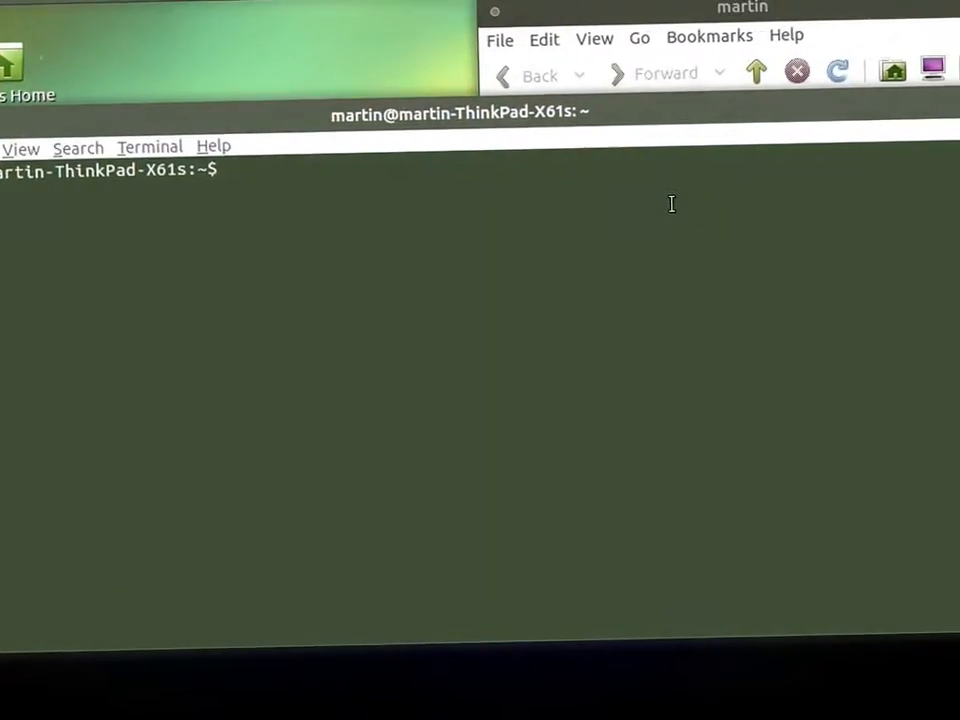
Rotate the desktop cube through all four workspaces back to the starting one.
key("ctrl+alt+Right")
key("ctrl+alt+Right")
key("ctrl+alt+Right")
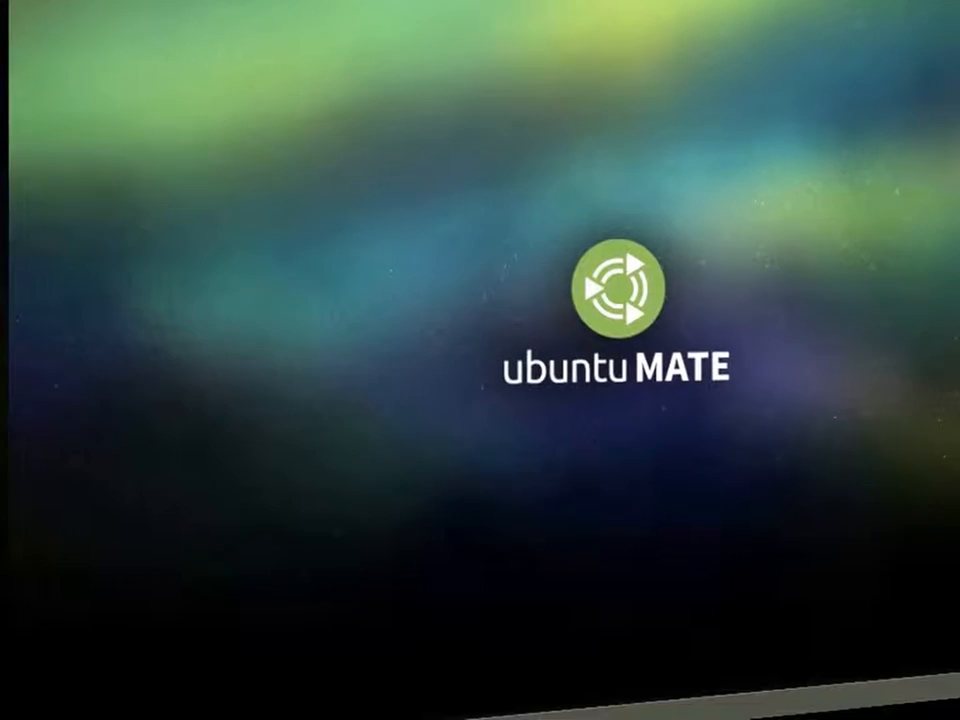
key("ctrl+alt+Right")
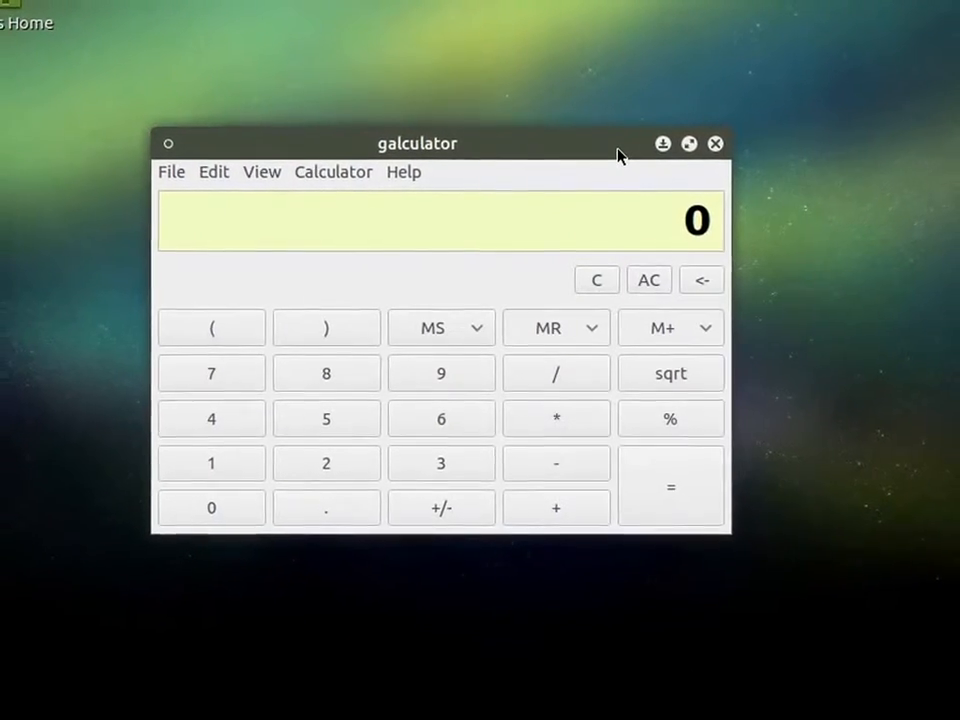
View the workspace overview, and rotate the desktop cube through the workspaces to the one holding the home folder.
key("super+e")
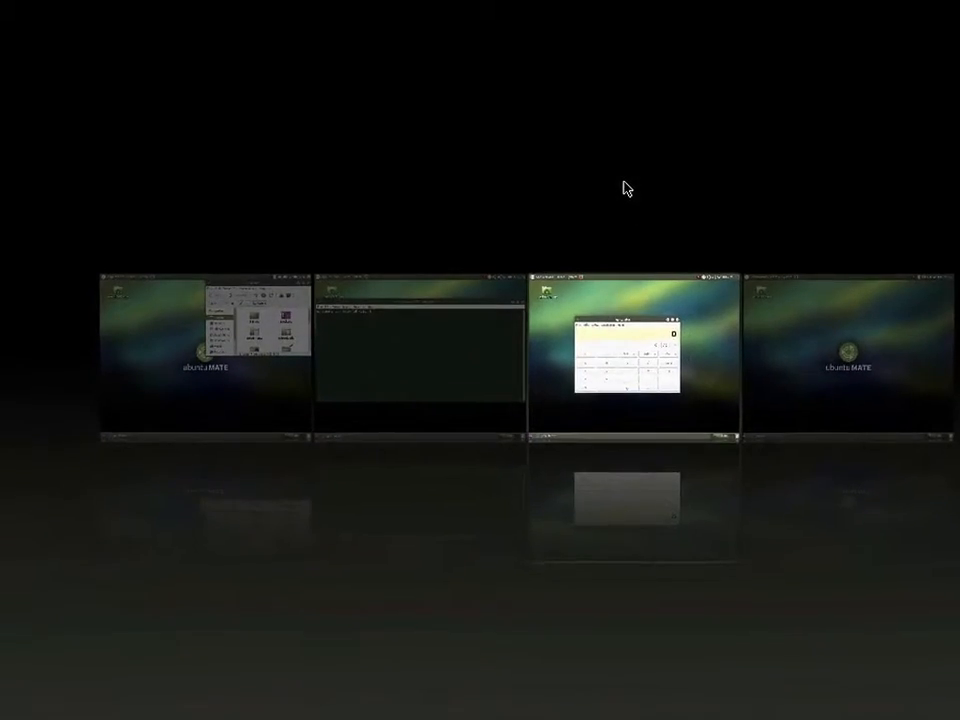
key("super+e")
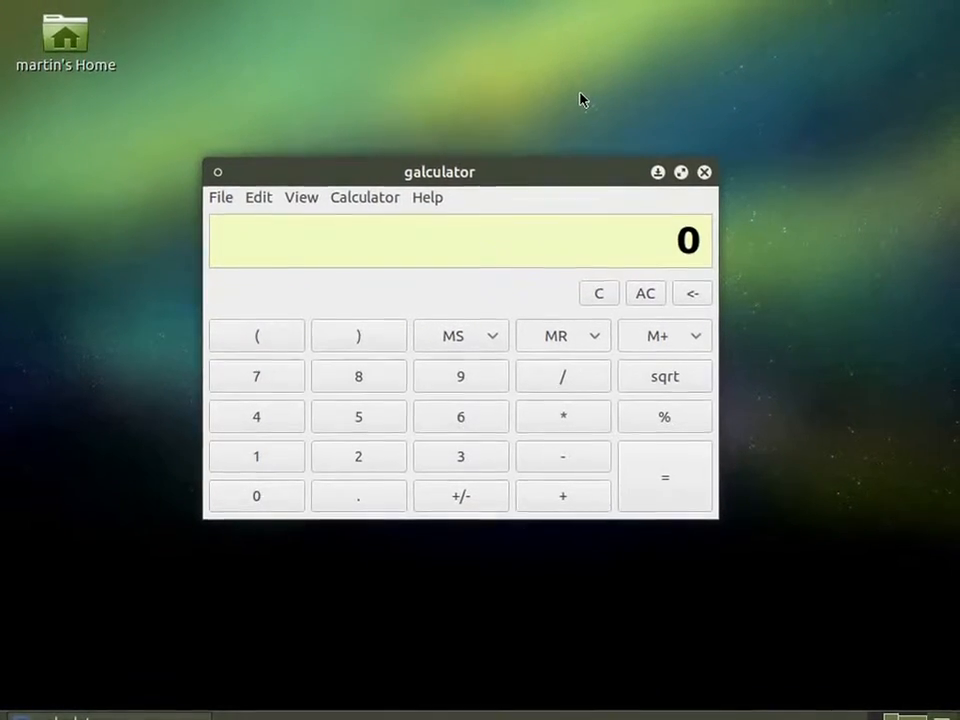
left_click_drag(565, 117, 600, 120)
key("ctrl+alt+Right")
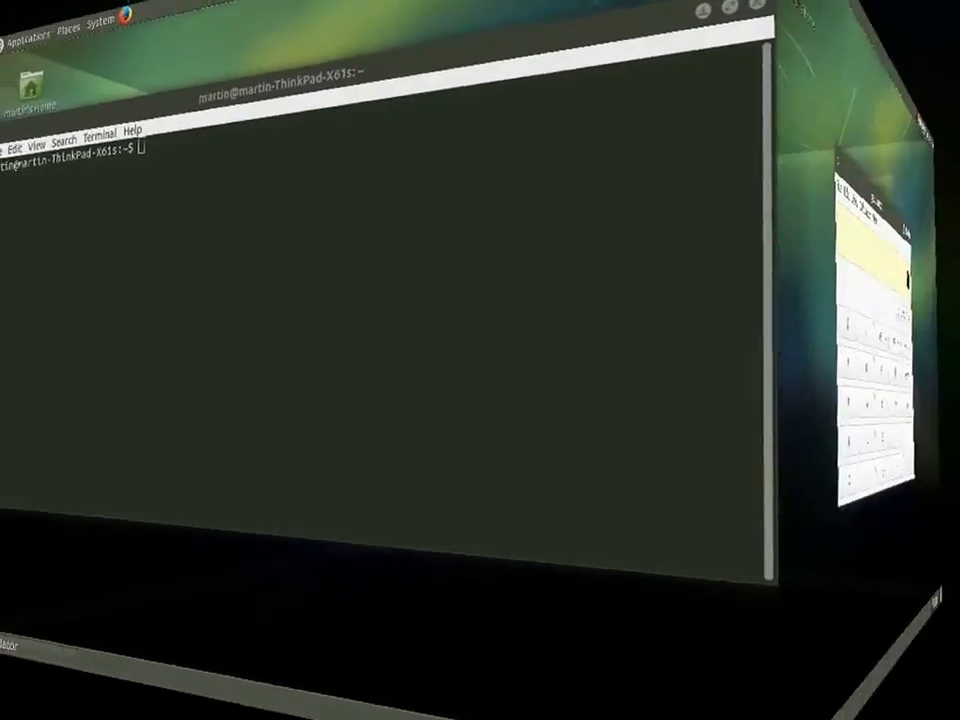
key("ctrl+alt+Right")
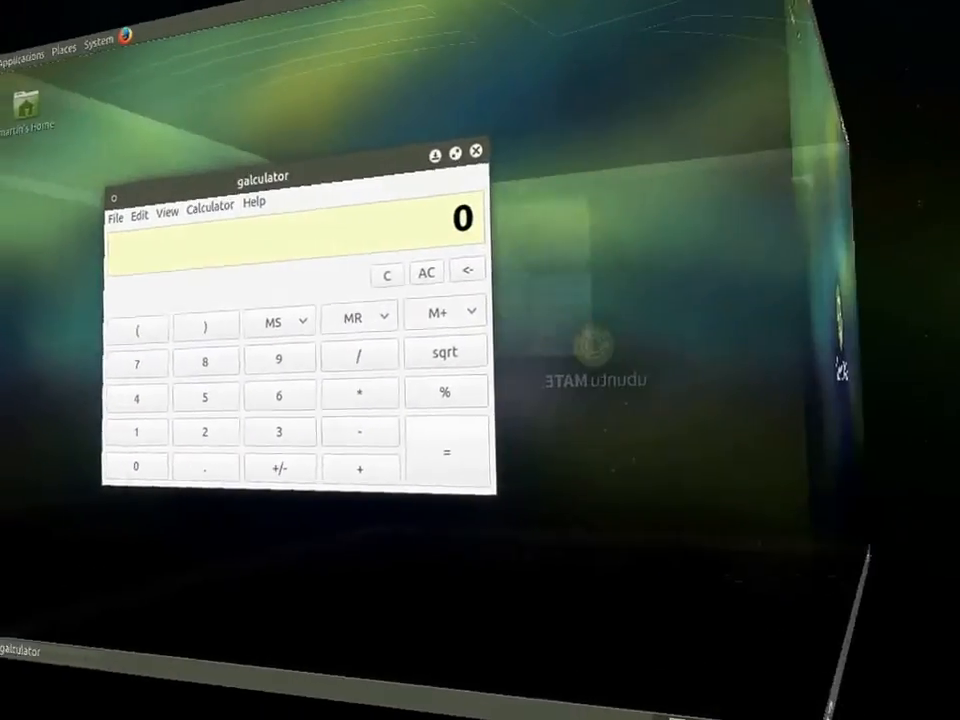
key("ctrl+alt+Right")
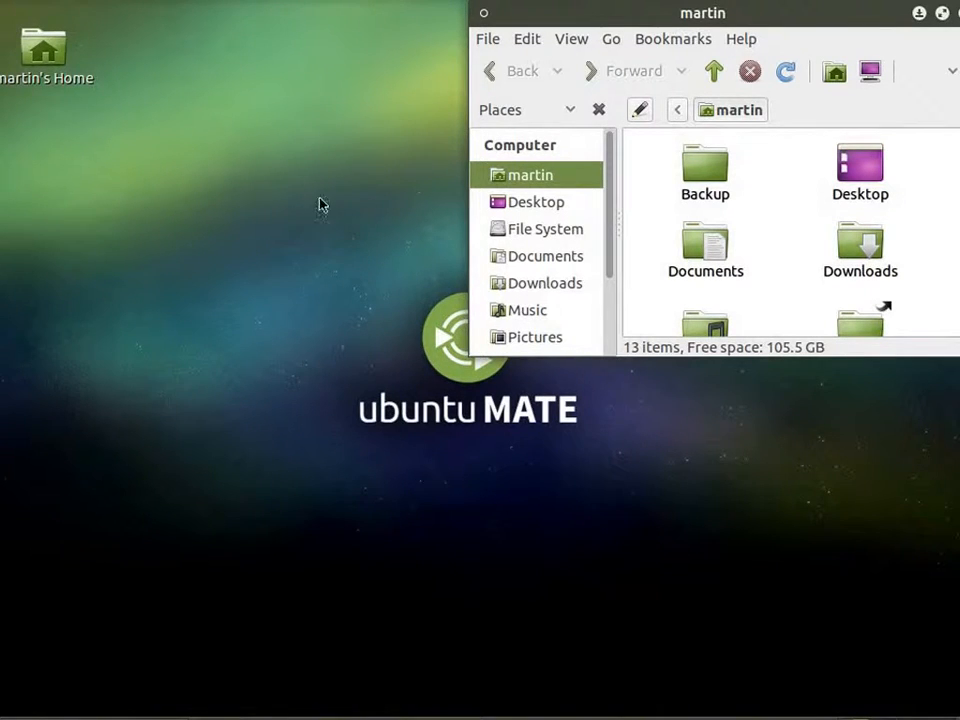
left_click(168, 1)
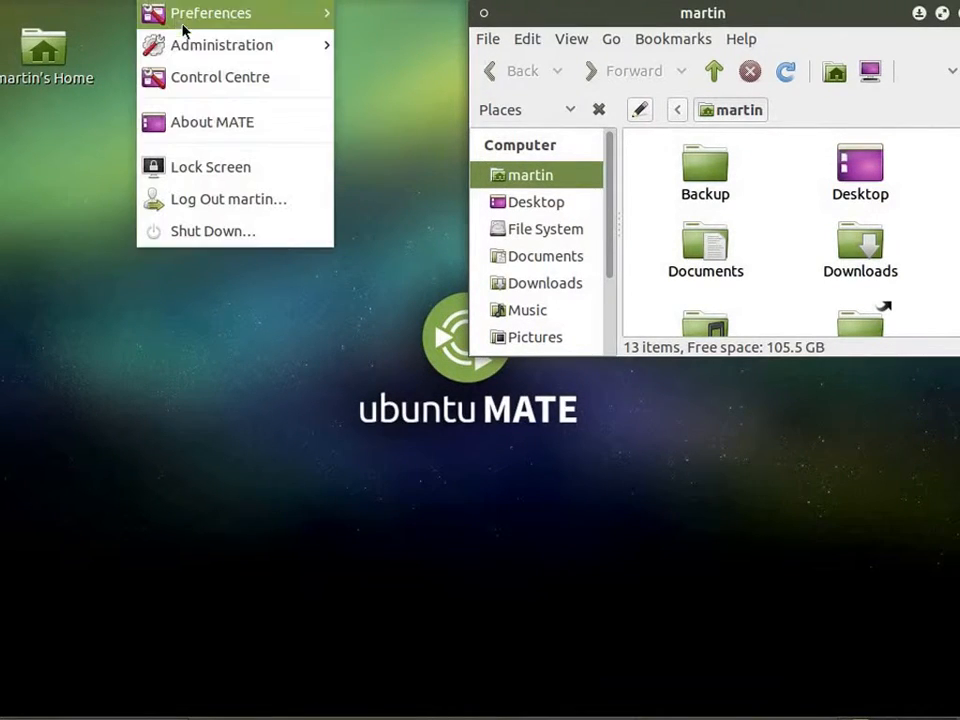
mouse_move(291, 19)
mouse_move(533, 93)
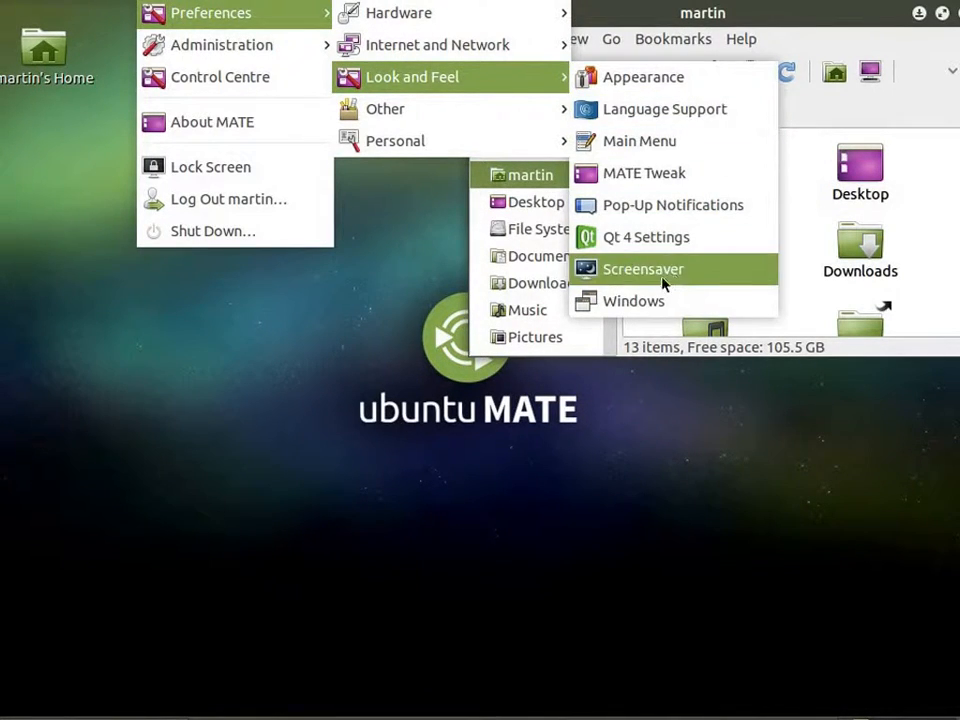
mouse_move(16, 1)
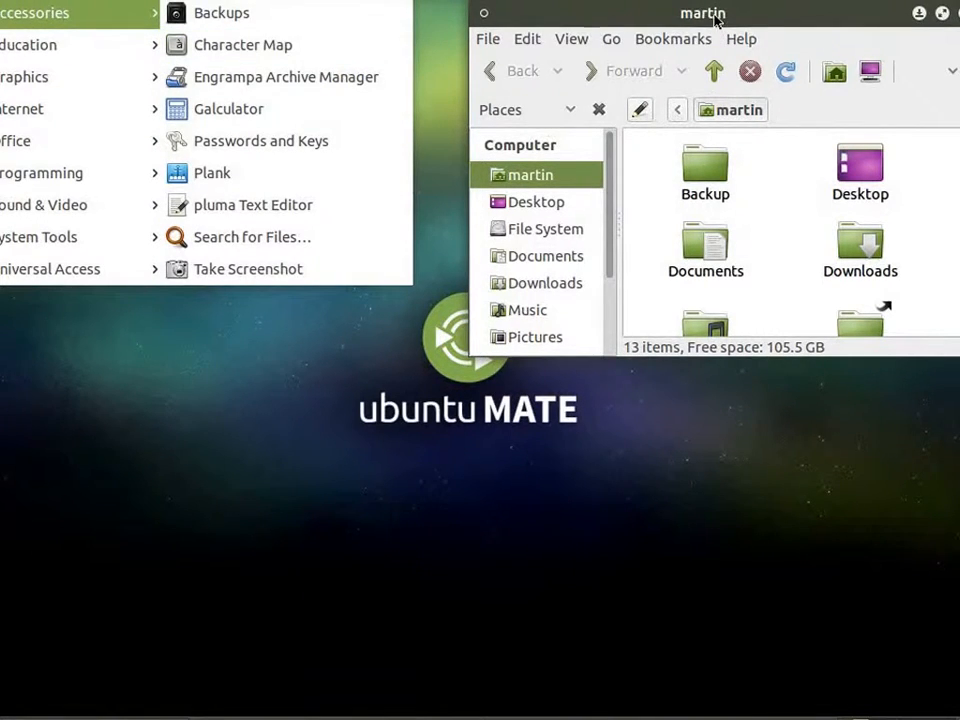
left_click(715, 20)
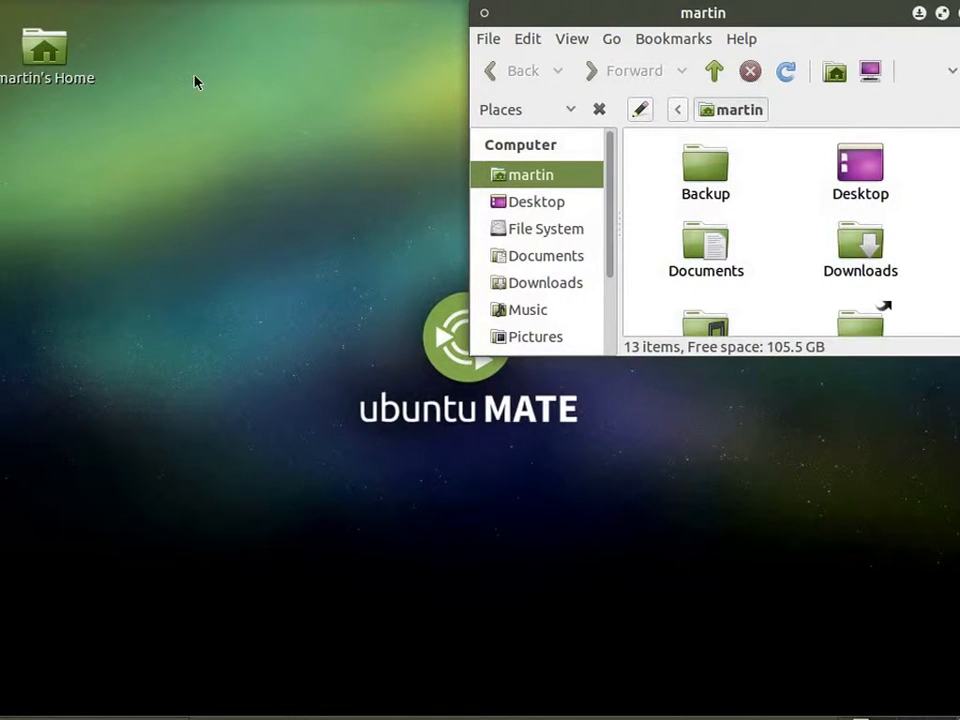
Maximise the home folder window and launch the Ubuntu Software Centre.
left_click(943, 15)
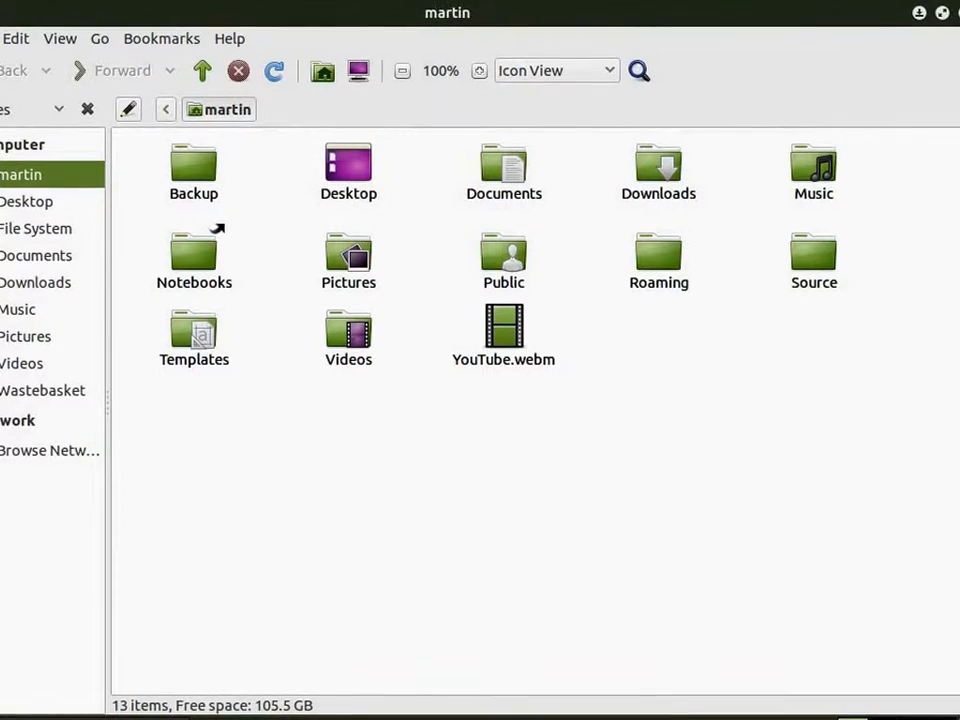
left_click(168, 0)
mouse_move(233, 20)
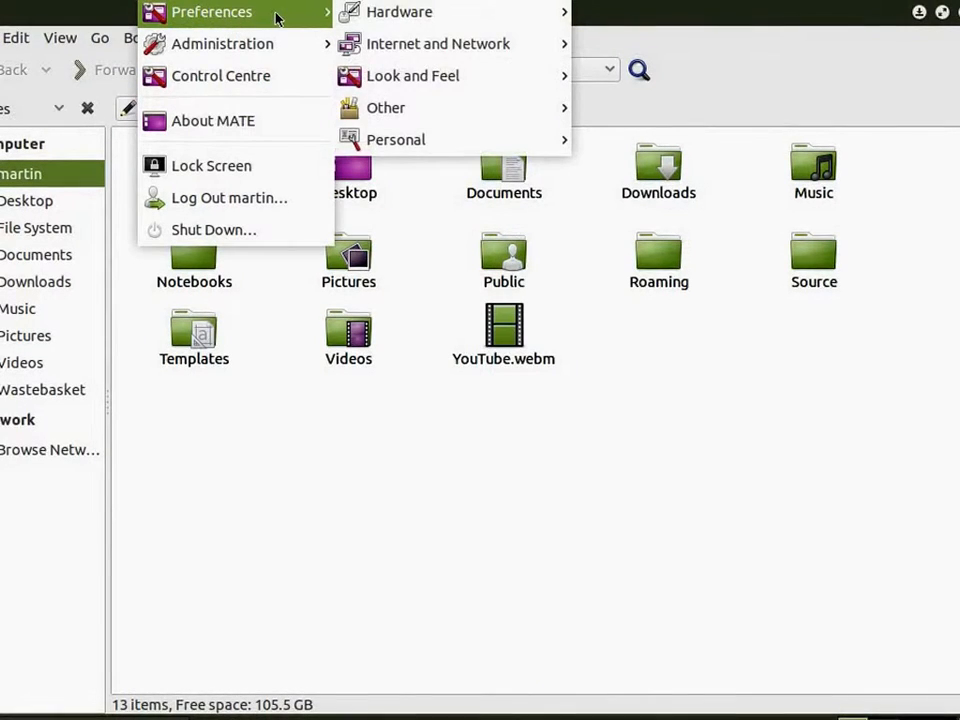
mouse_move(279, 40)
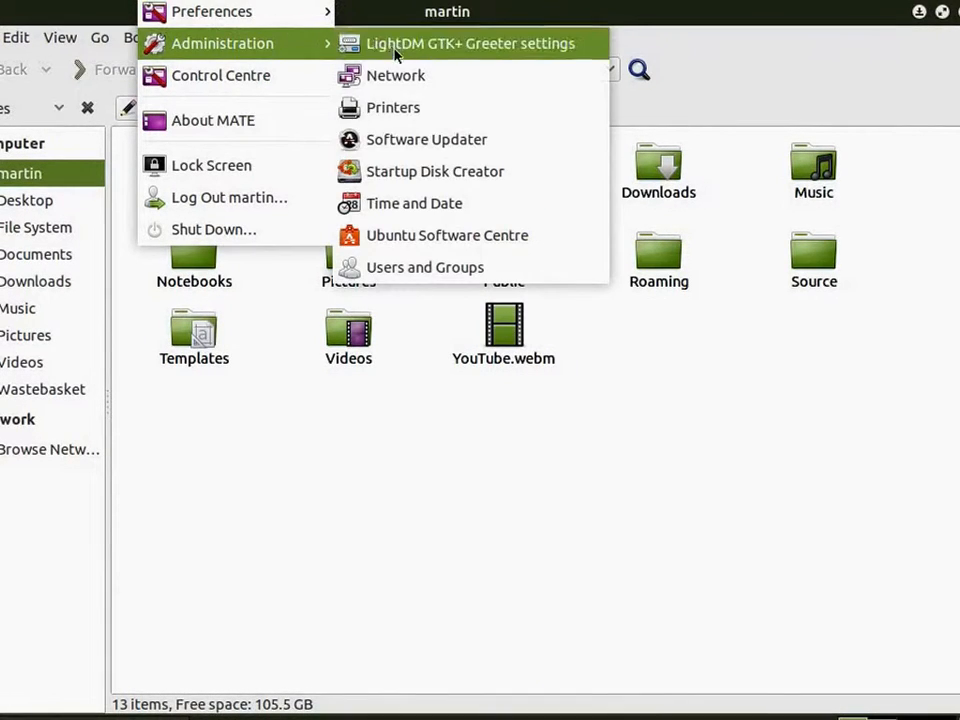
left_click(450, 240)
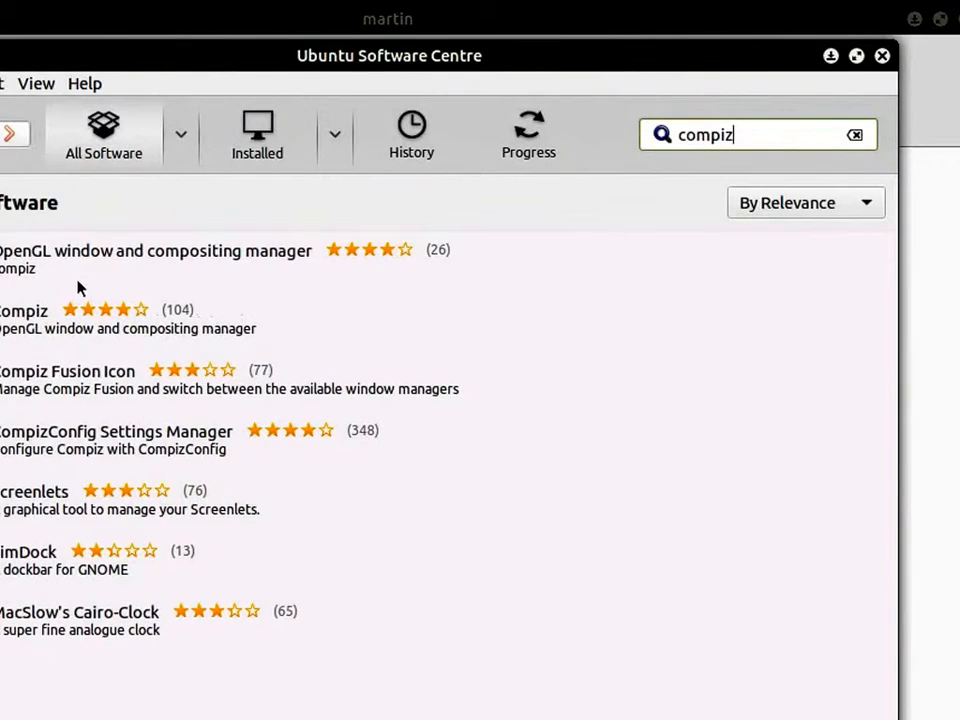
Search for compiz and install CompizConfig Settings Manager, authorising the installation with the account password.
left_click(103, 442)
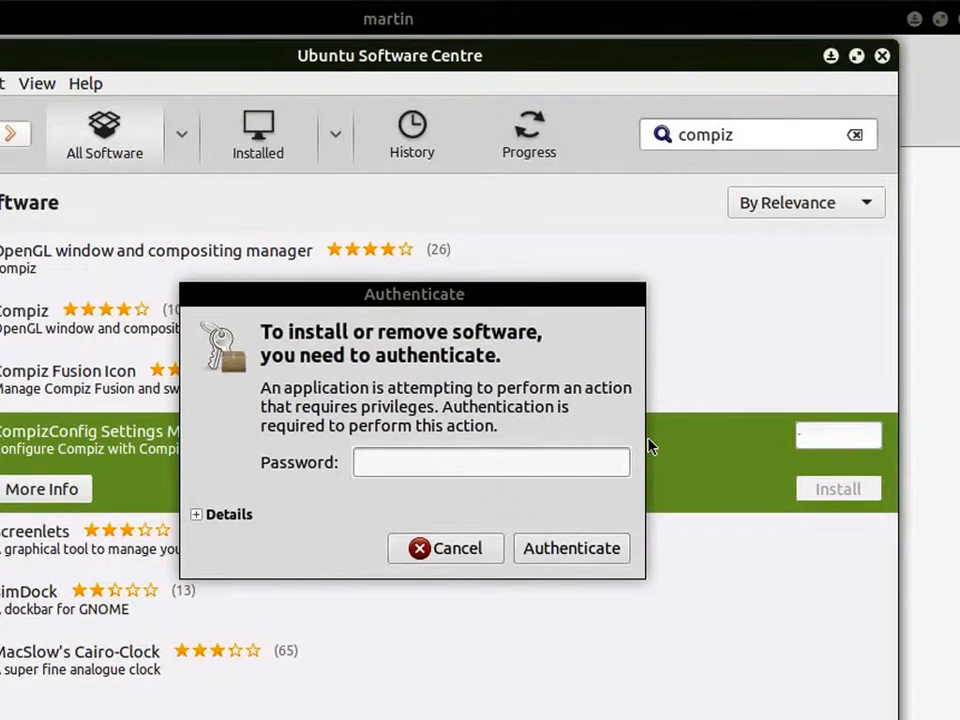
left_click(587, 464)
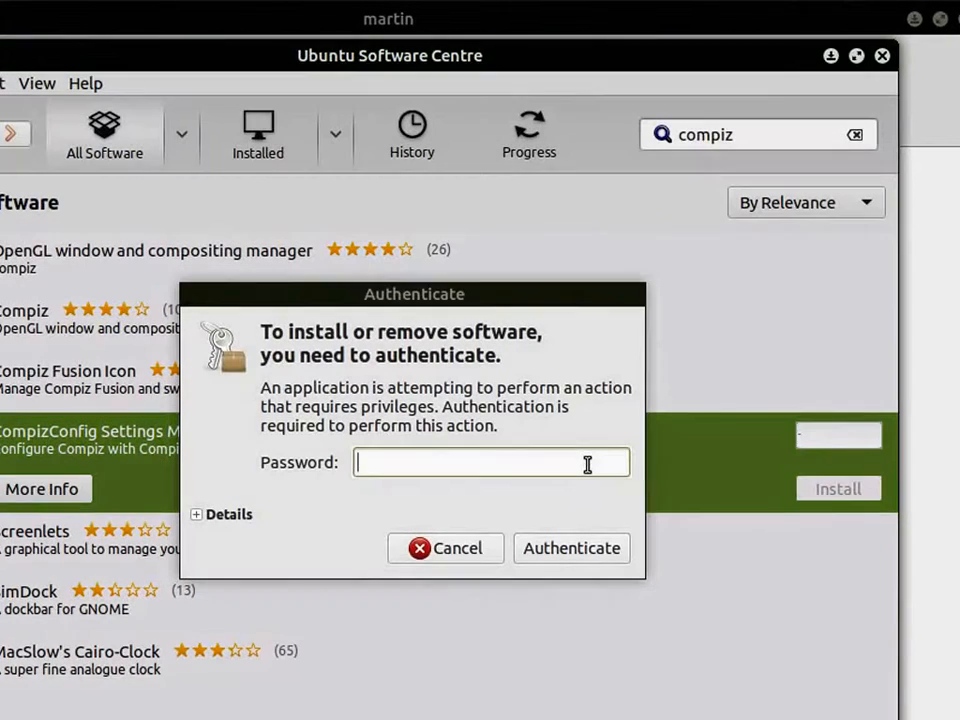
type("********")
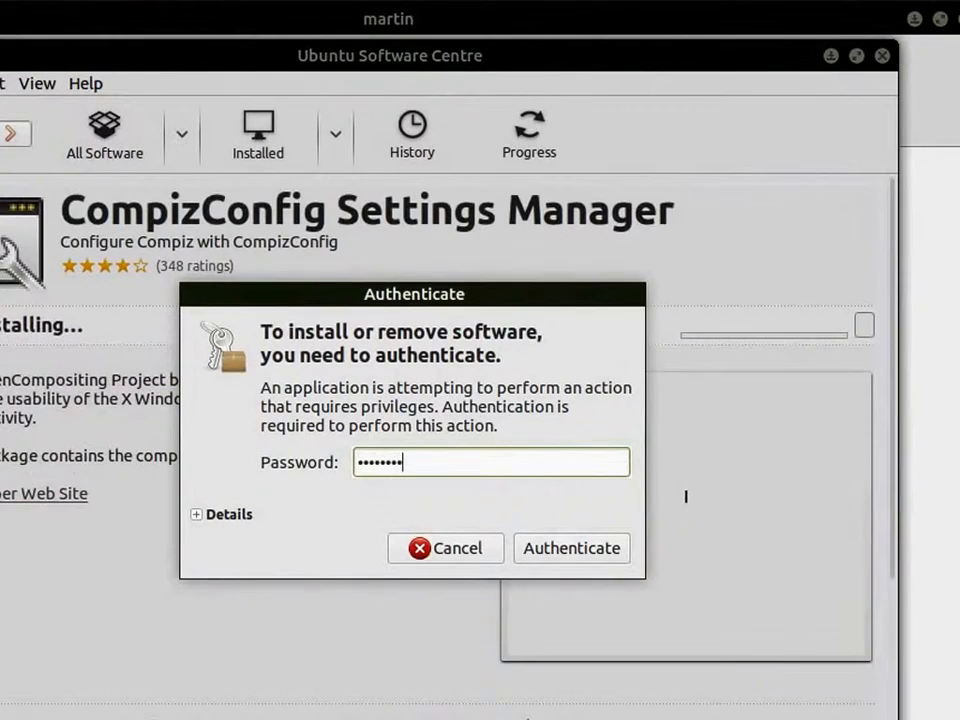
key("Return")
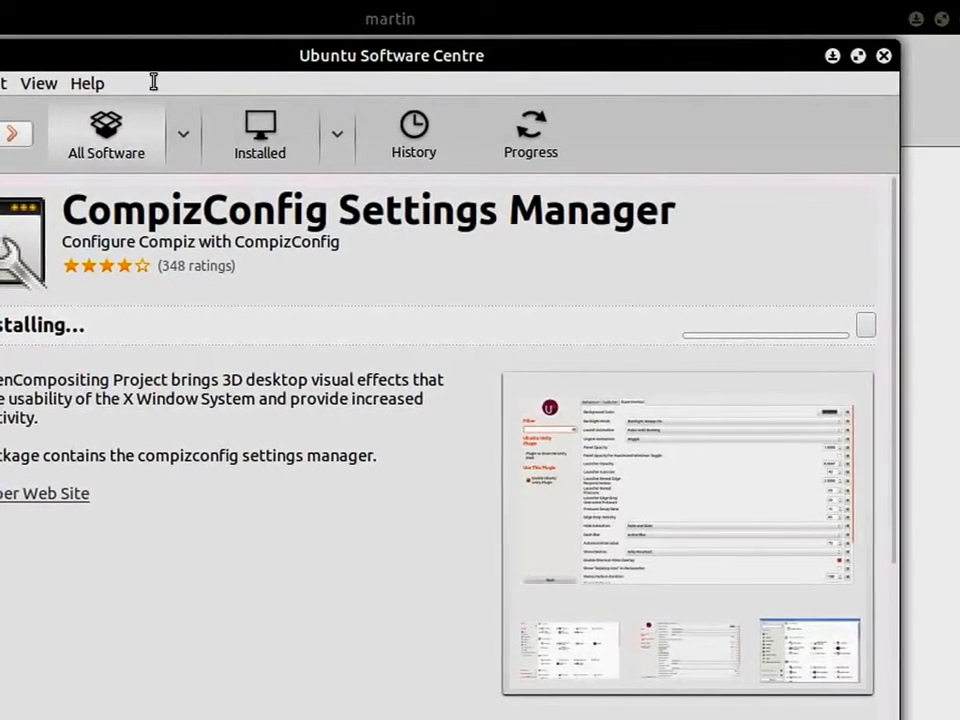
Open the desktop's appearance preferences and apply the Ambiant-MATE theme.
left_click(78, 2)
mouse_move(128, 22)
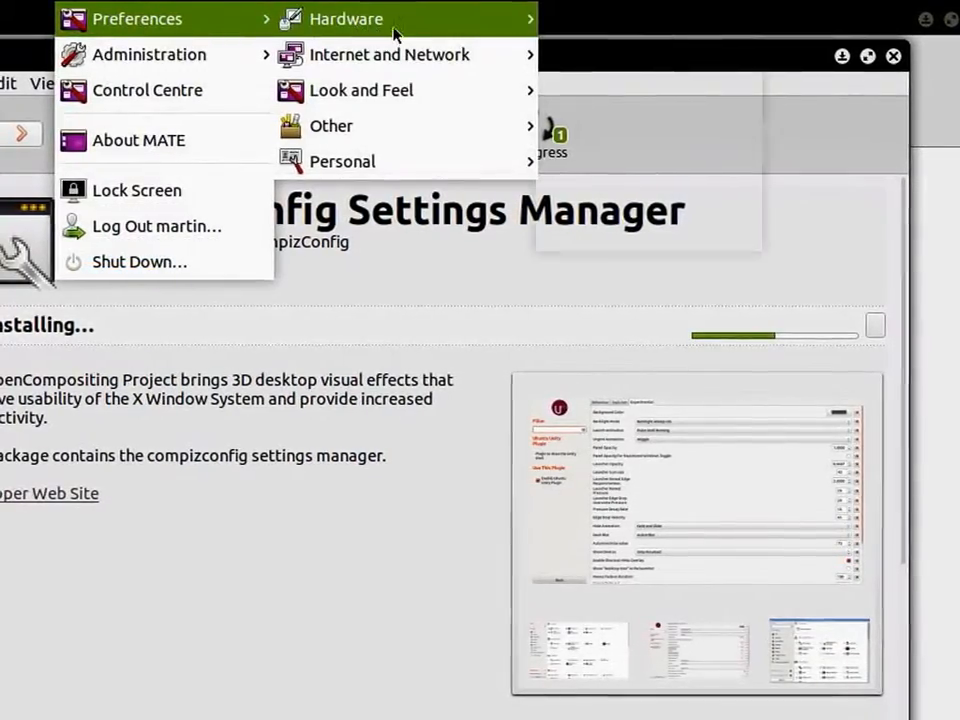
left_click(78, 2)
mouse_move(165, 38)
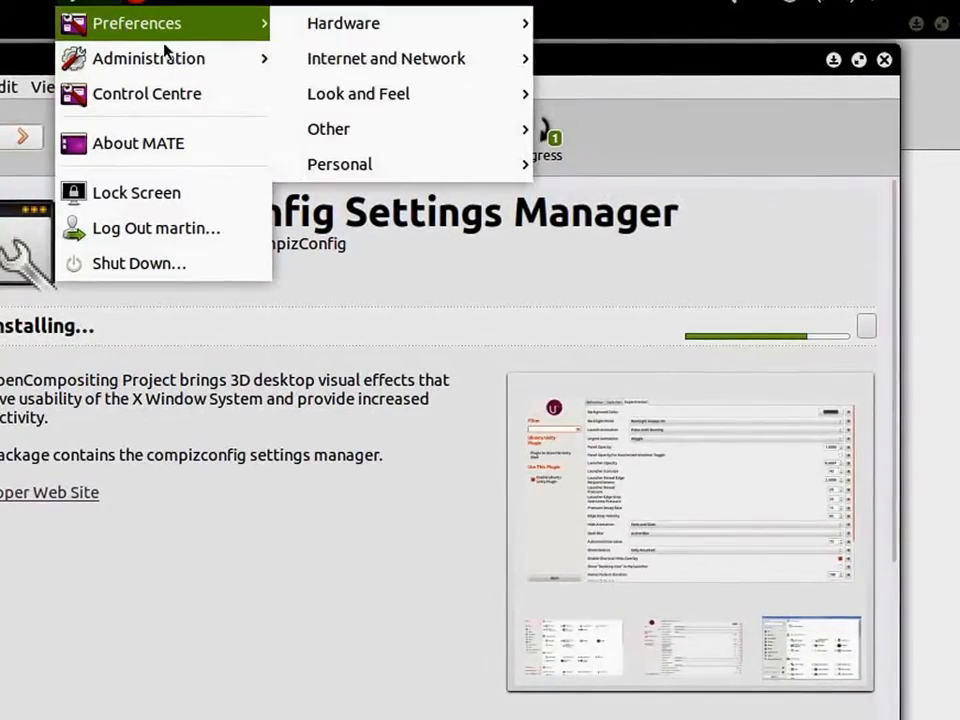
mouse_move(416, 97)
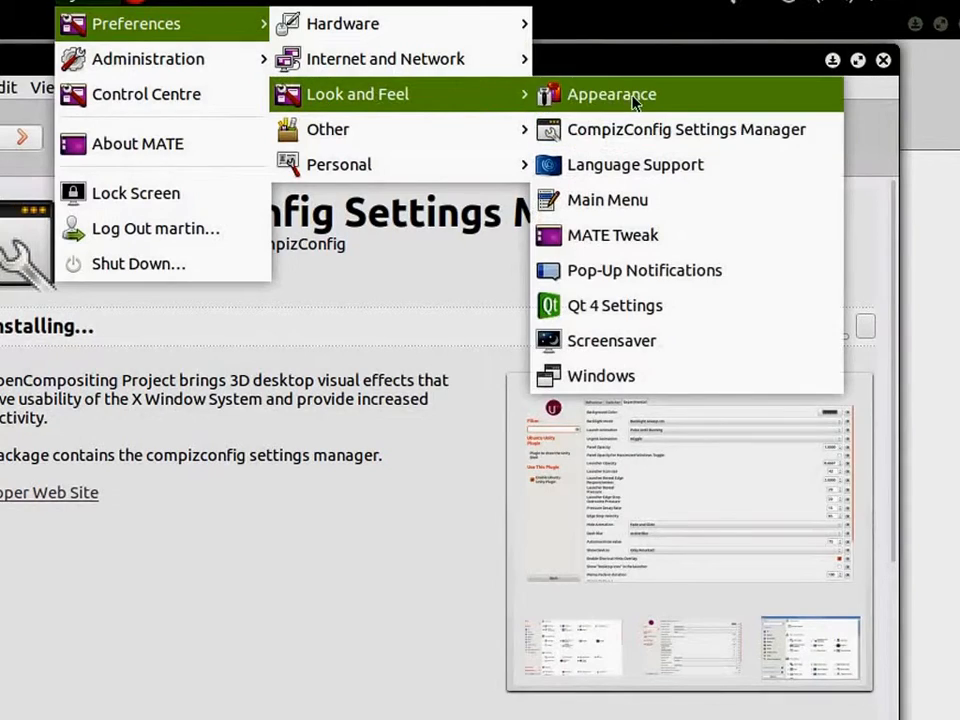
left_click(580, 102)
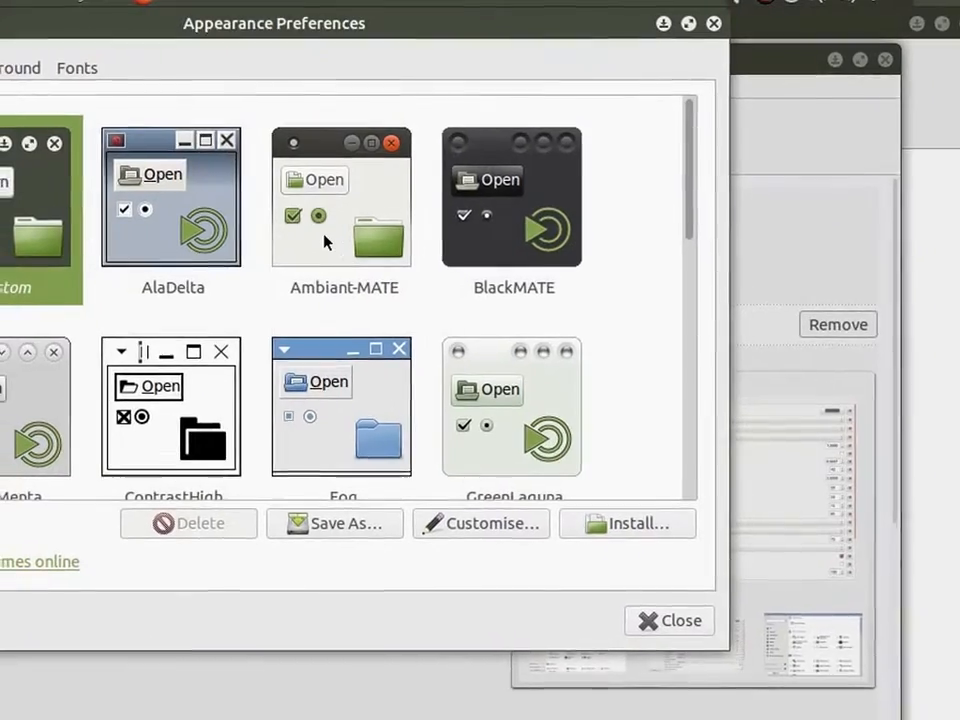
left_click(332, 236)
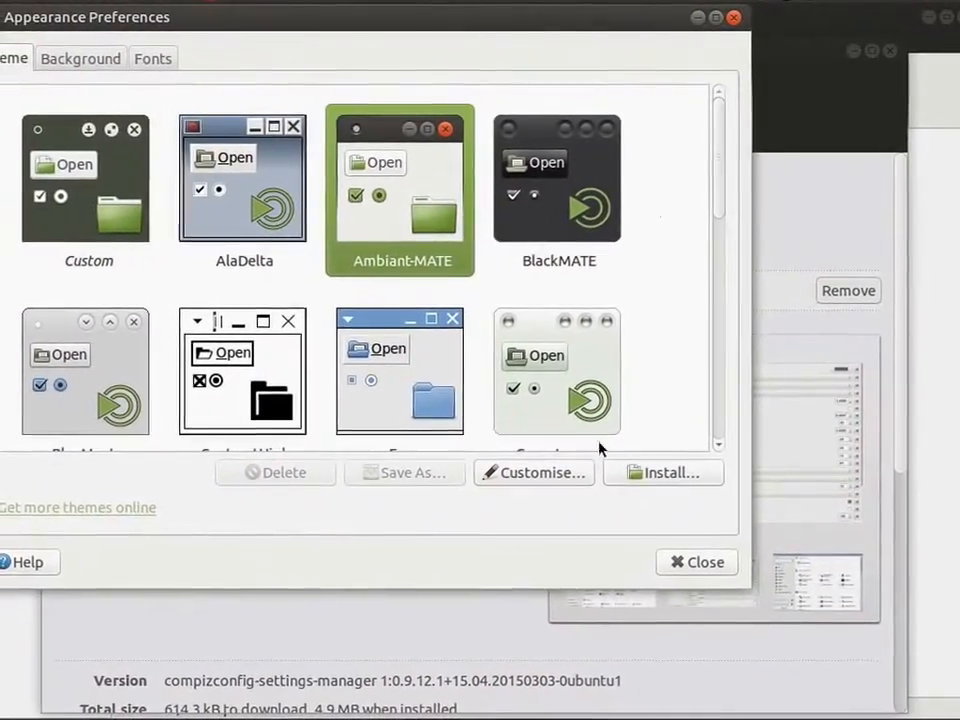
Close the appearance preferences, launch CompizConfig Settings Manager and accept its caution notice.
left_click(697, 562)
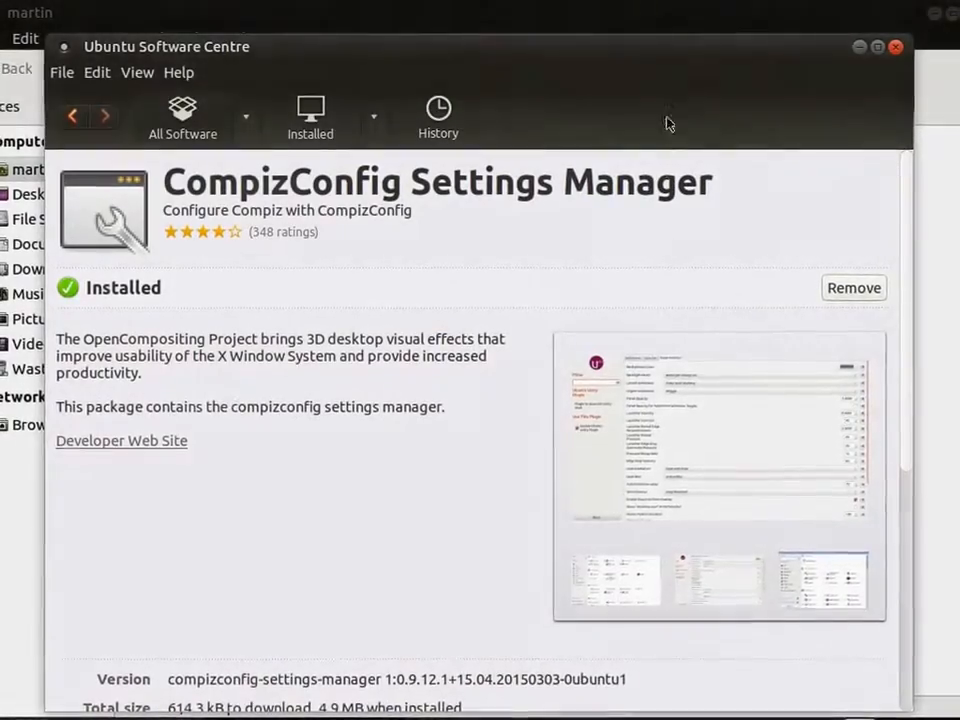
mouse_move(657, 54)
left_mouse_down()
mouse_move(656, 39)
mouse_move(670, 36)
left_mouse_up()
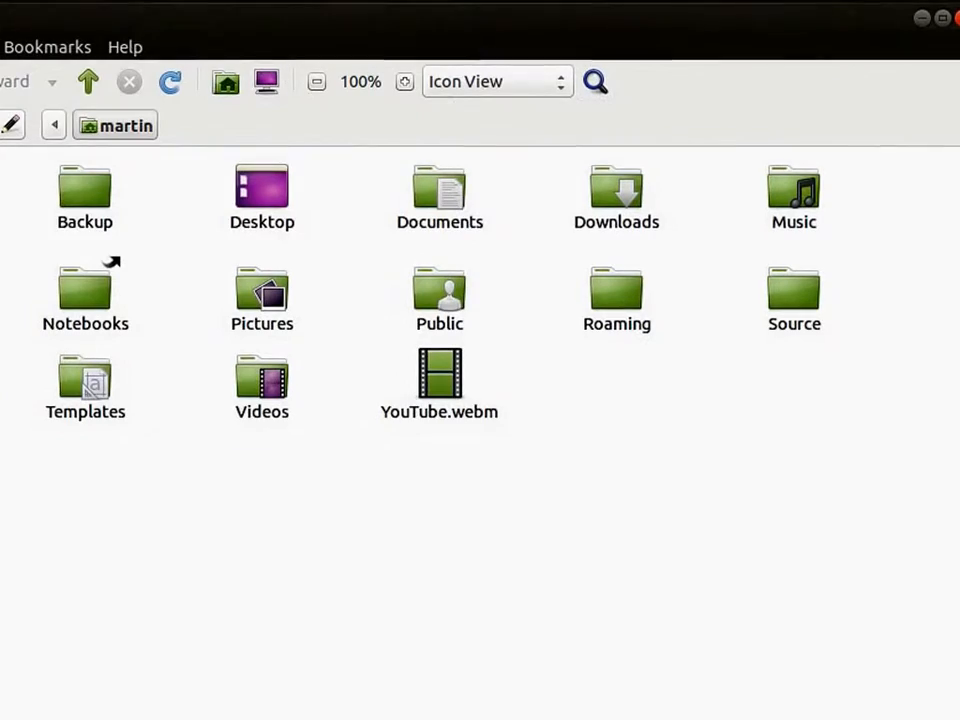
left_click(44, 4)
mouse_move(124, 28)
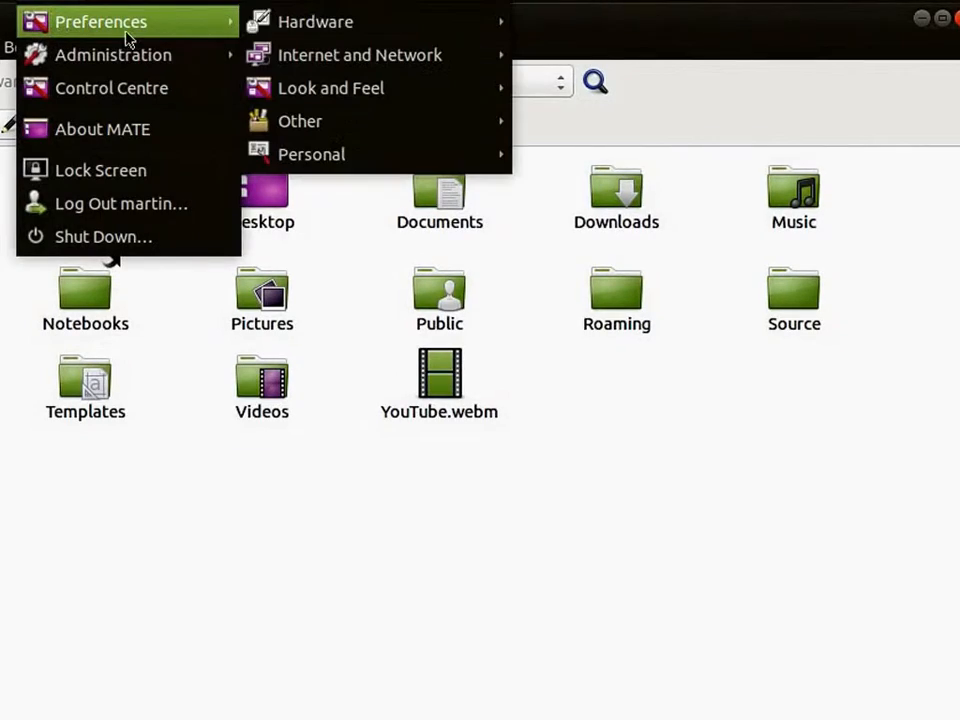
mouse_move(364, 88)
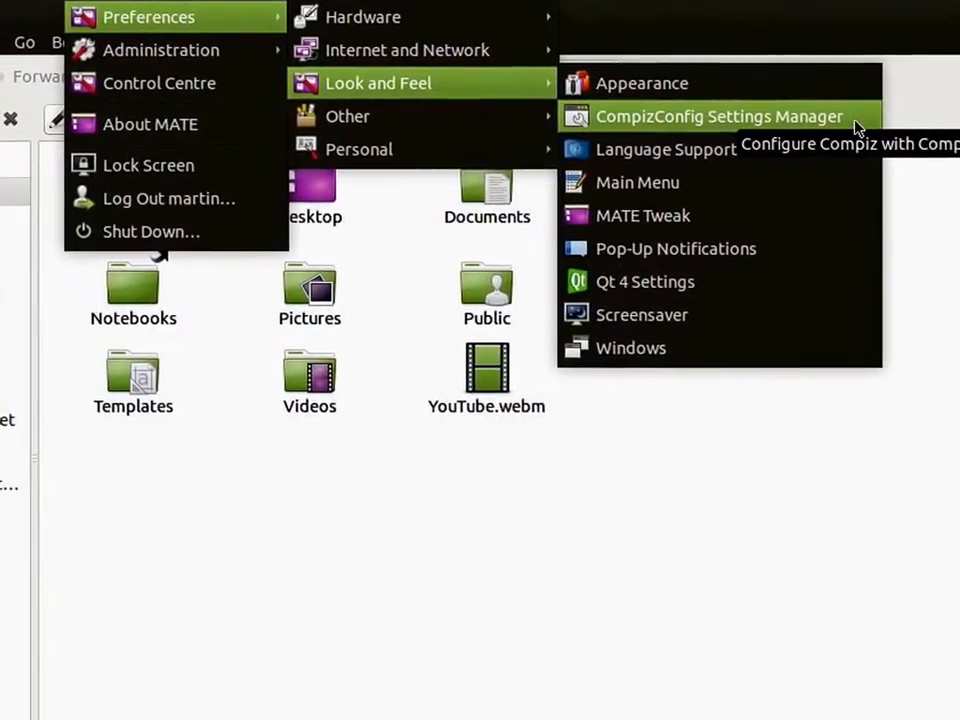
left_click(845, 120)
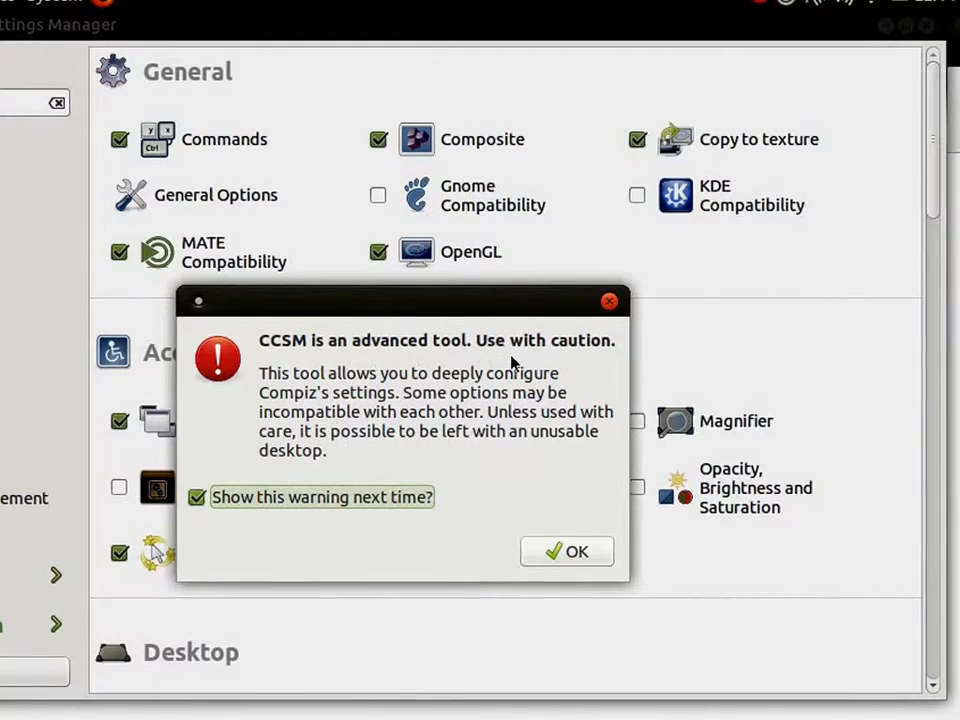
left_click(575, 552)
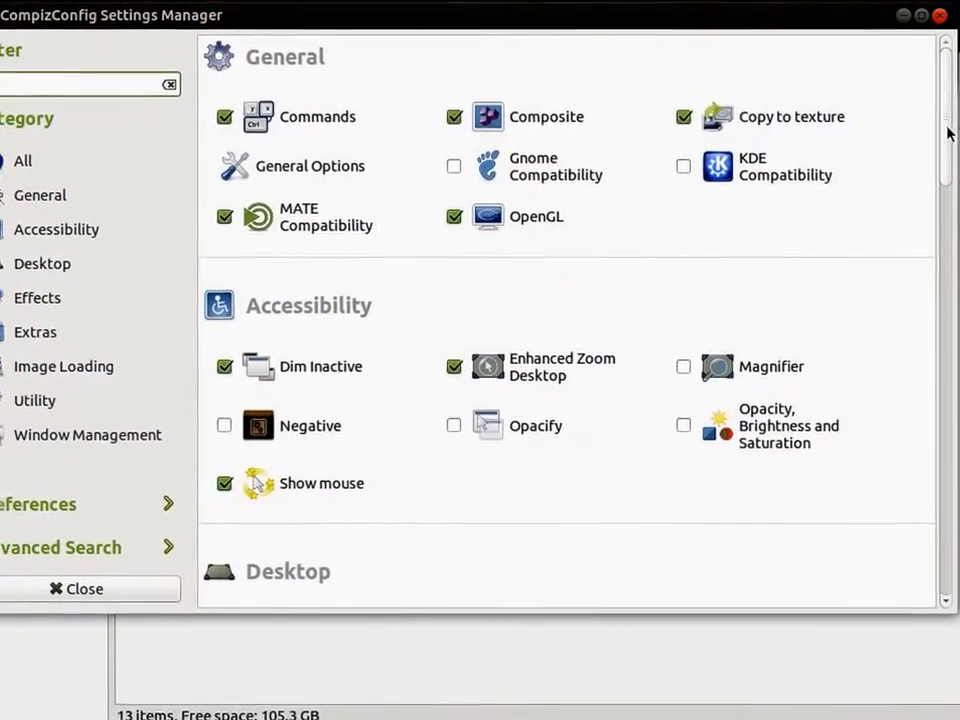
Enable the Wobbly Windows effect, close the settings manager, and try it by restoring the maximised home folder window and moving it.
scroll(952, 140, "down", 10)
left_click_drag(957, 284, 951, 590)
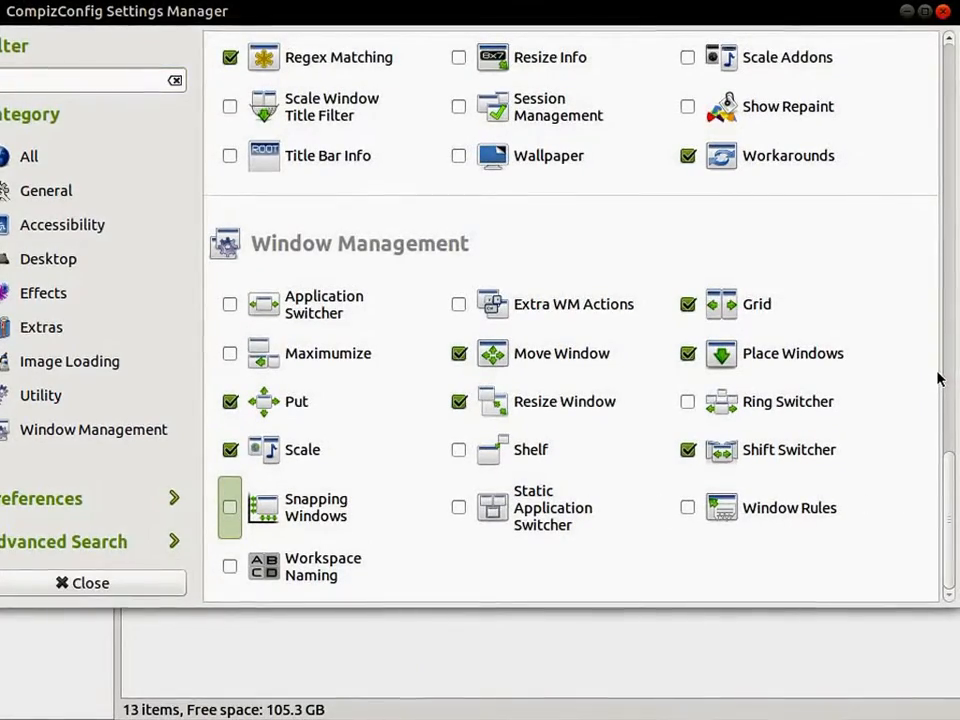
scroll(945, 410, "up", 10)
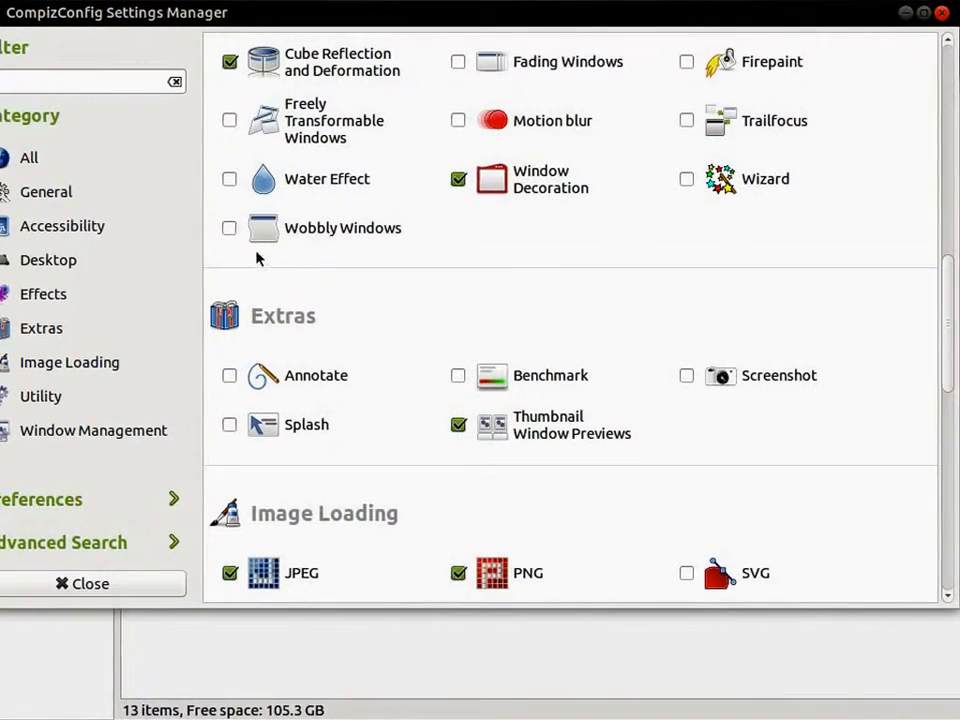
left_click(230, 228)
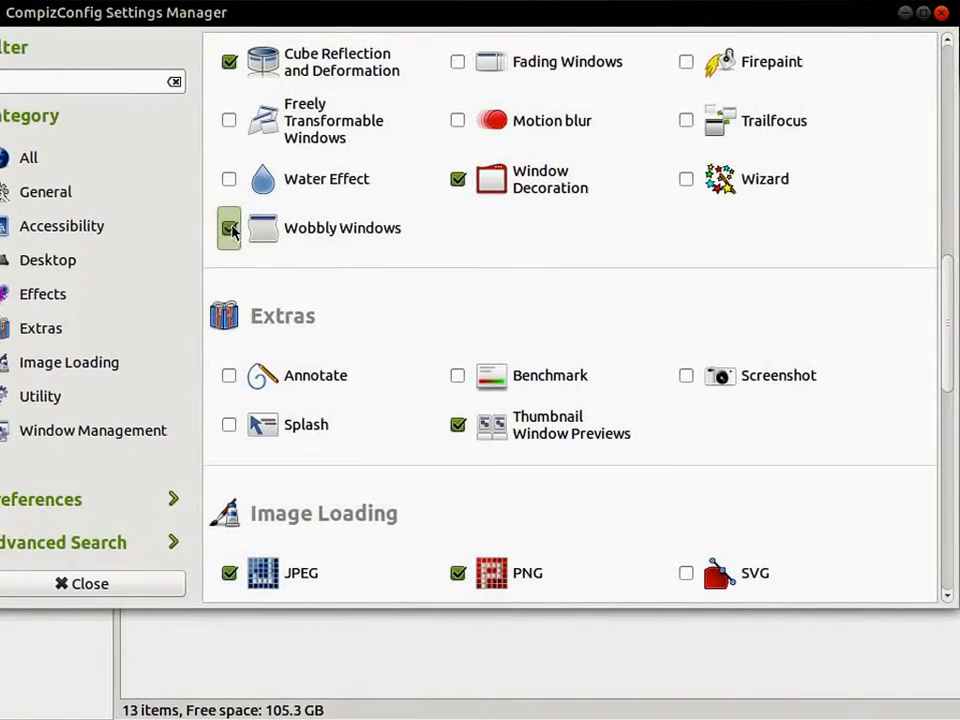
left_click(148, 586)
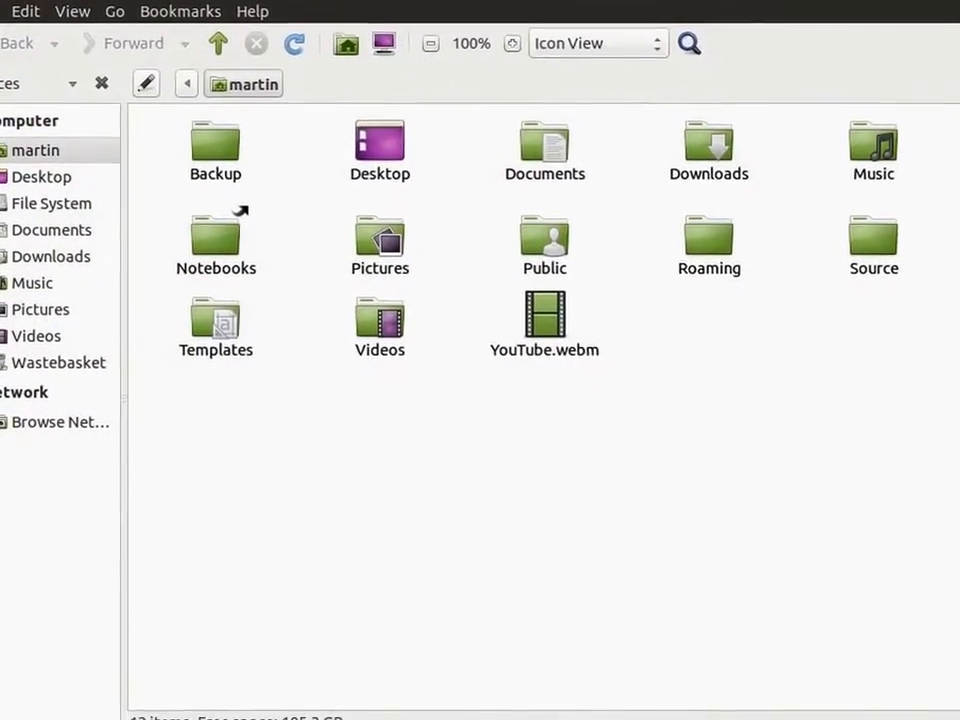
double_click(549, 18)
left_click_drag(745, 15, 444, 167)
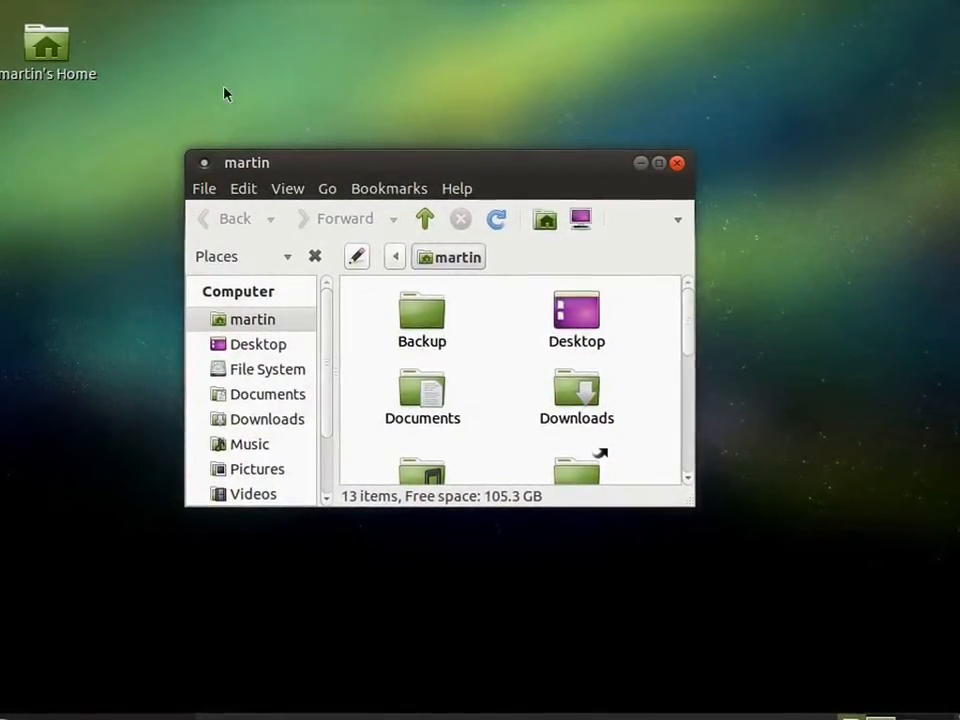
Reopen CompizConfig Settings Manager, accept its caution notice and disable the Wobbly Windows effect.
left_click(163, 1)
mouse_move(269, 9)
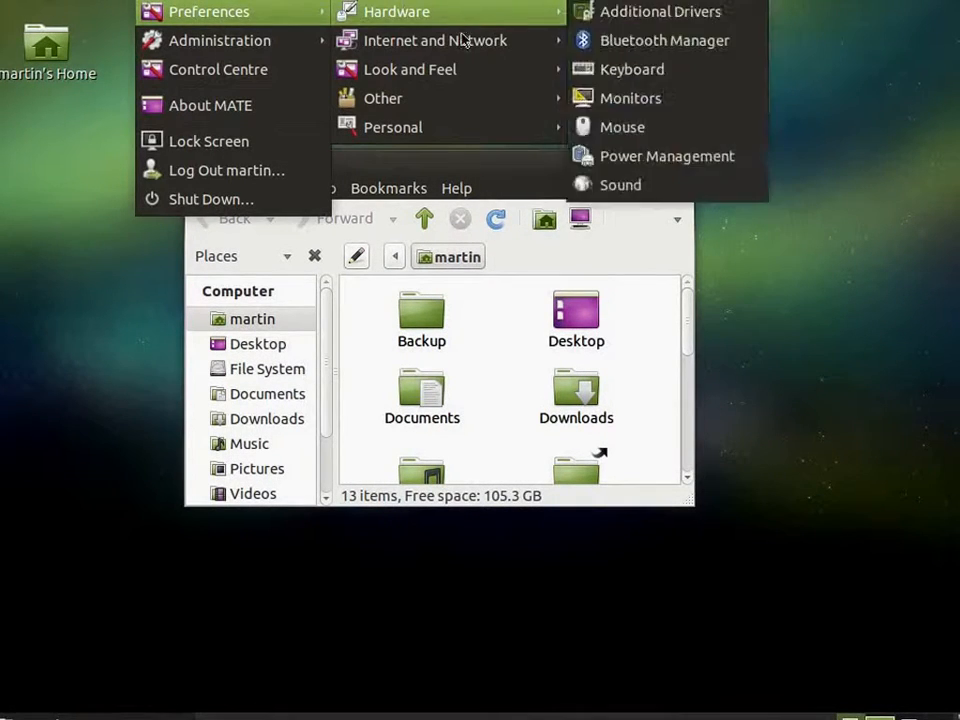
mouse_move(463, 72)
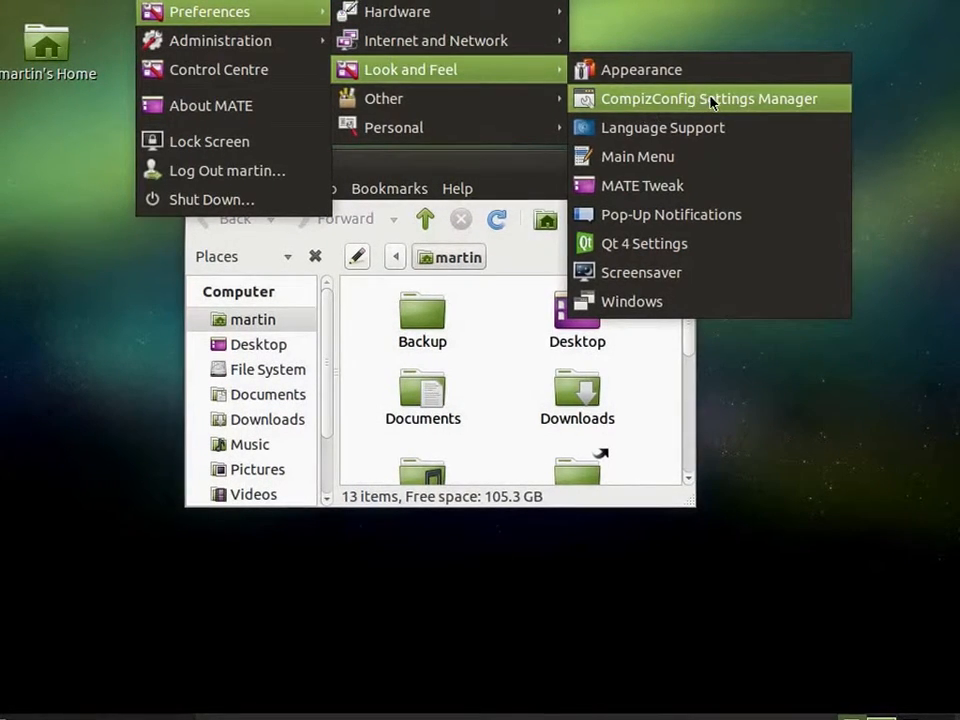
left_click(703, 96)
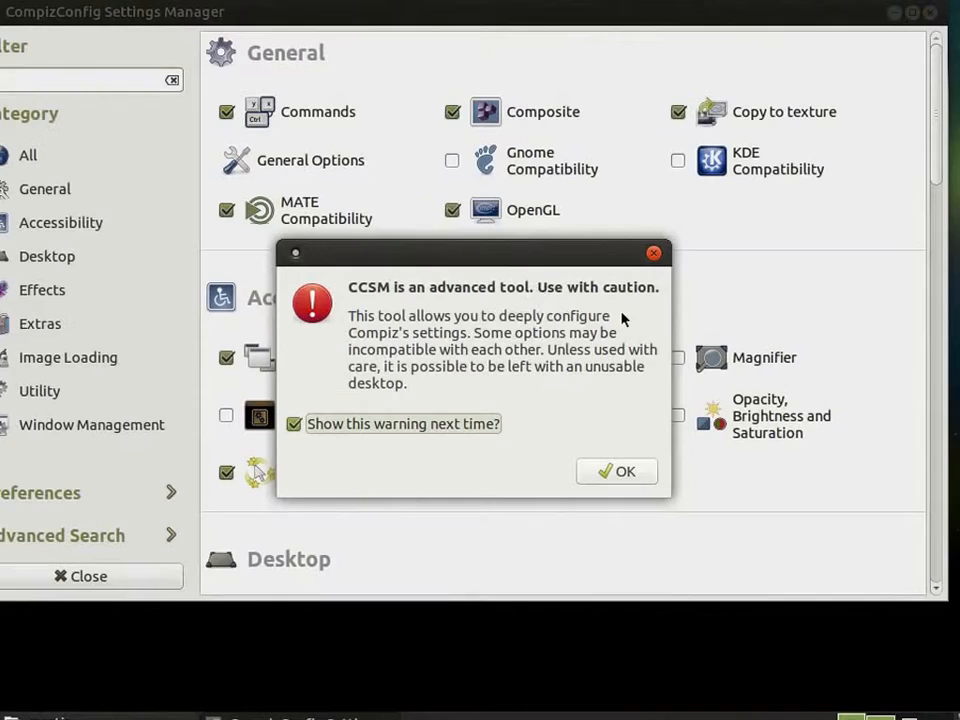
left_click(650, 471)
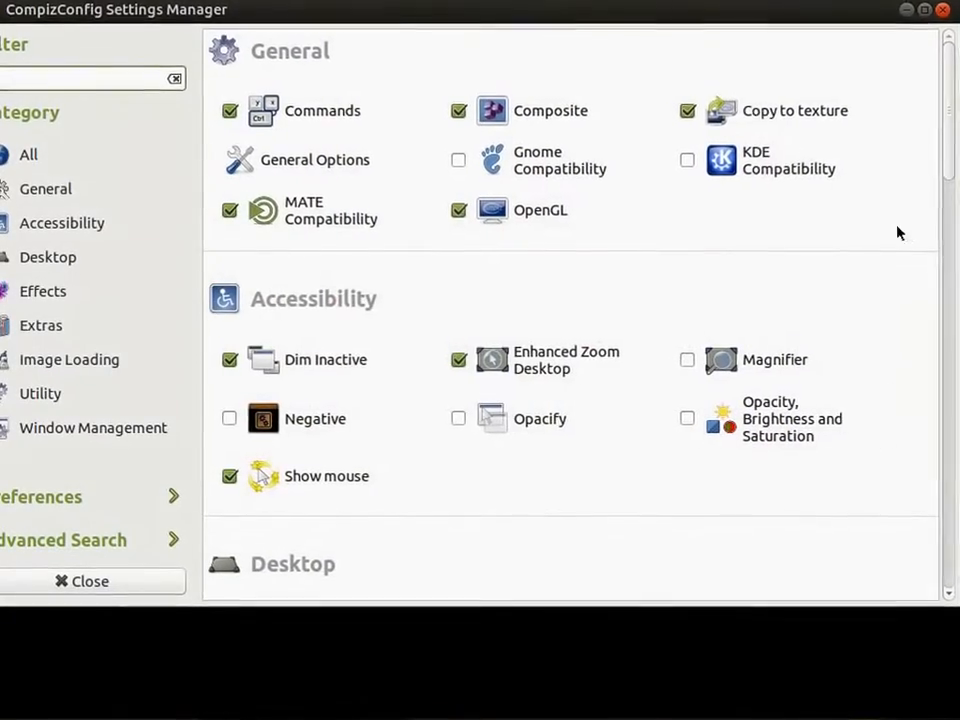
scroll(575, 310, "down", 15)
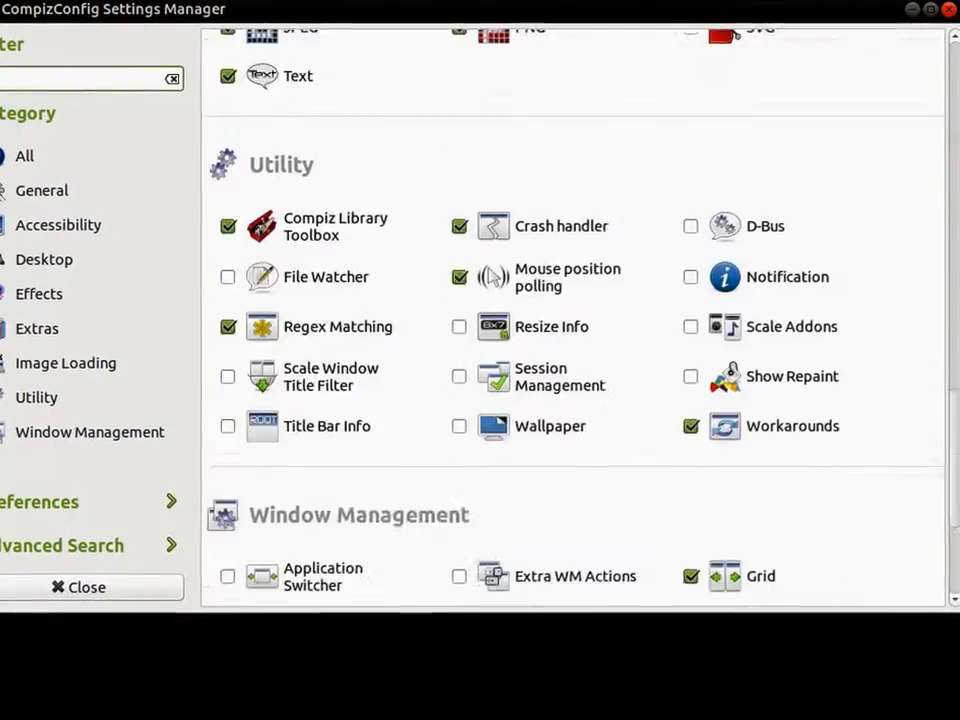
scroll(804, 437, "up", 5)
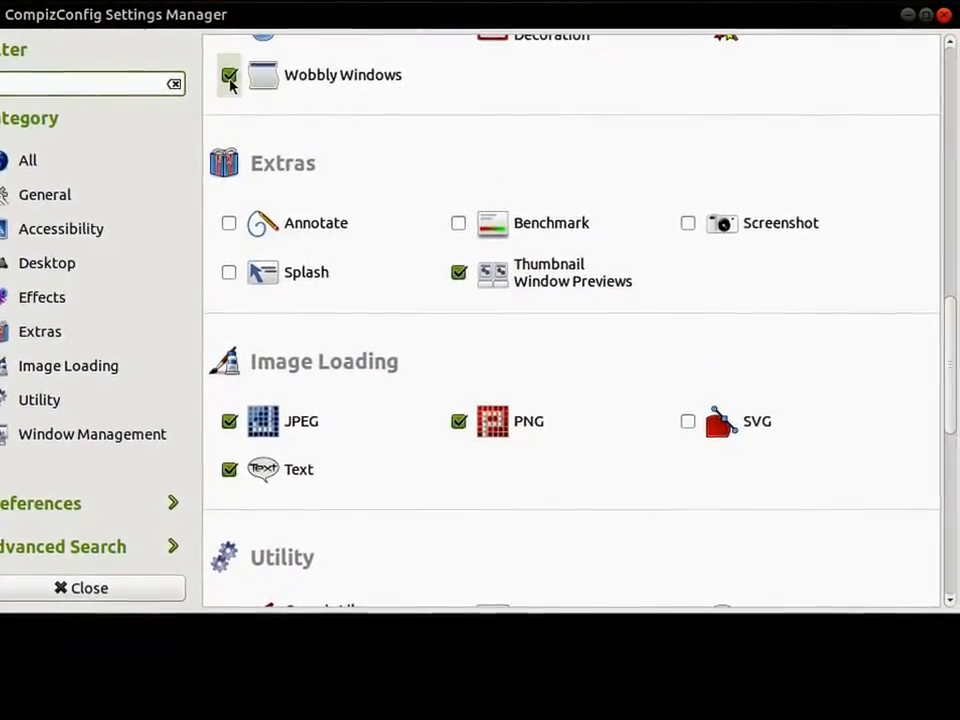
left_click(229, 78)
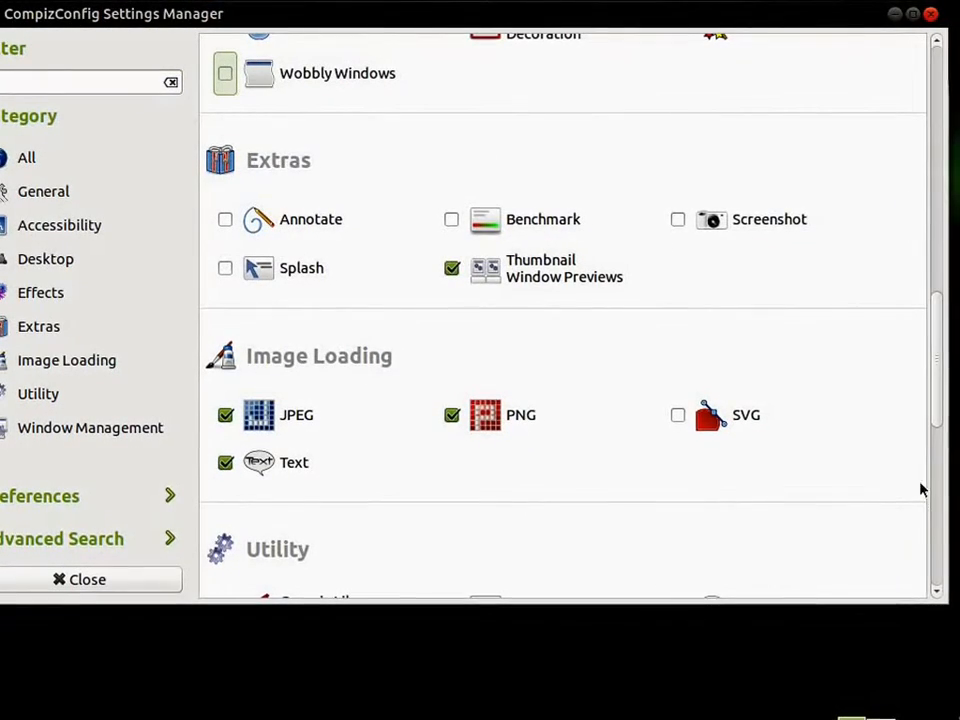
Enable the Snapping Windows plugin, close the settings manager, and move the home folder window to try it.
scroll(936, 560, "down", 6)
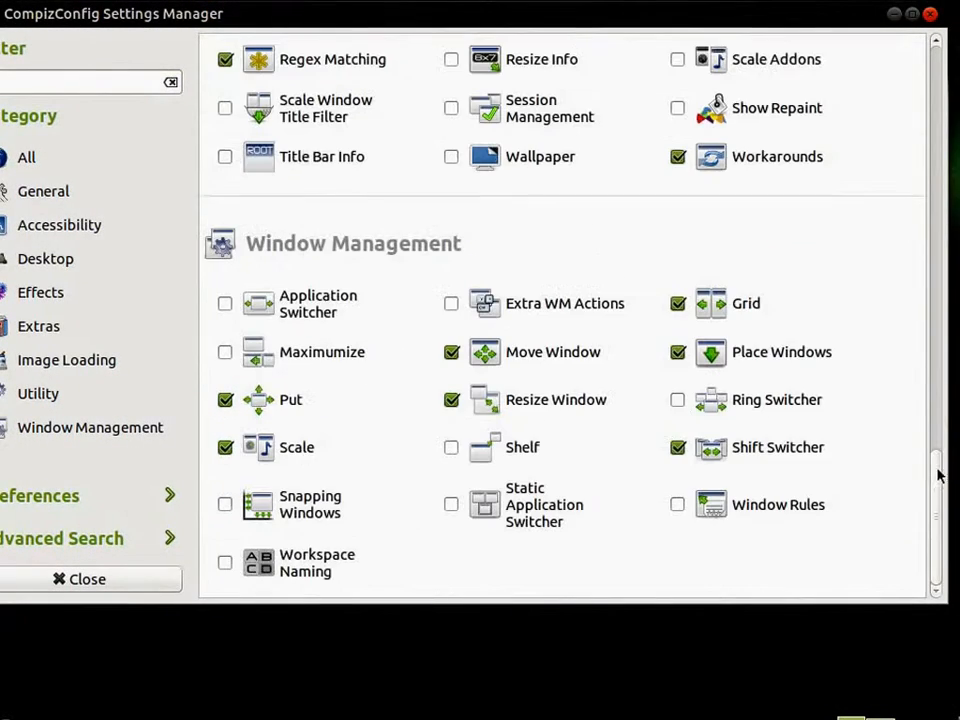
left_click(225, 503)
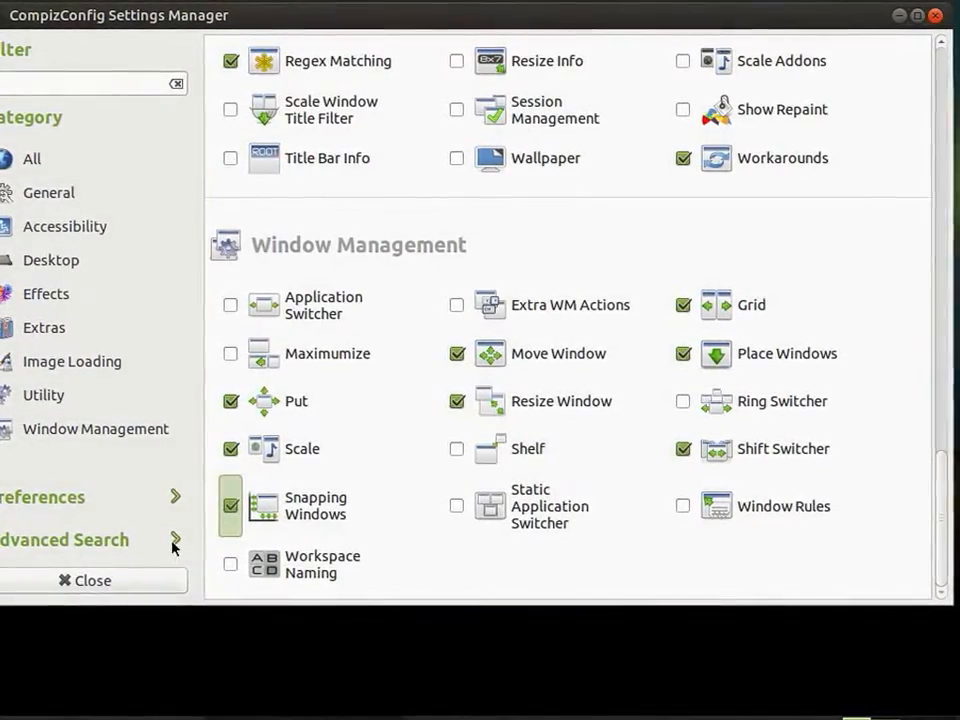
left_click(97, 581)
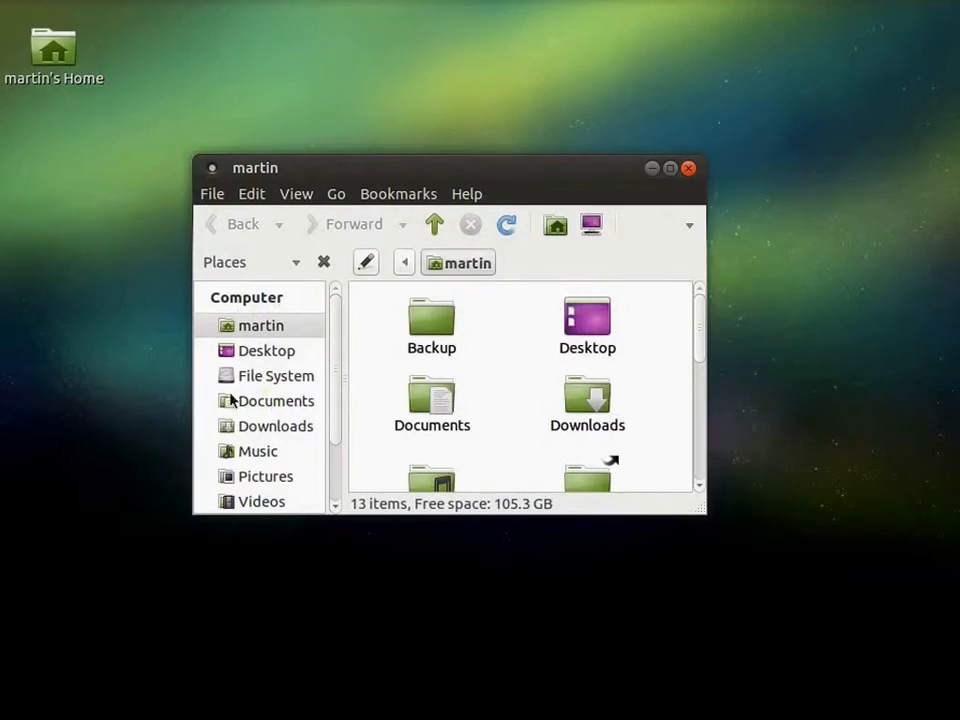
left_click_drag(620, 167, 671, 166)
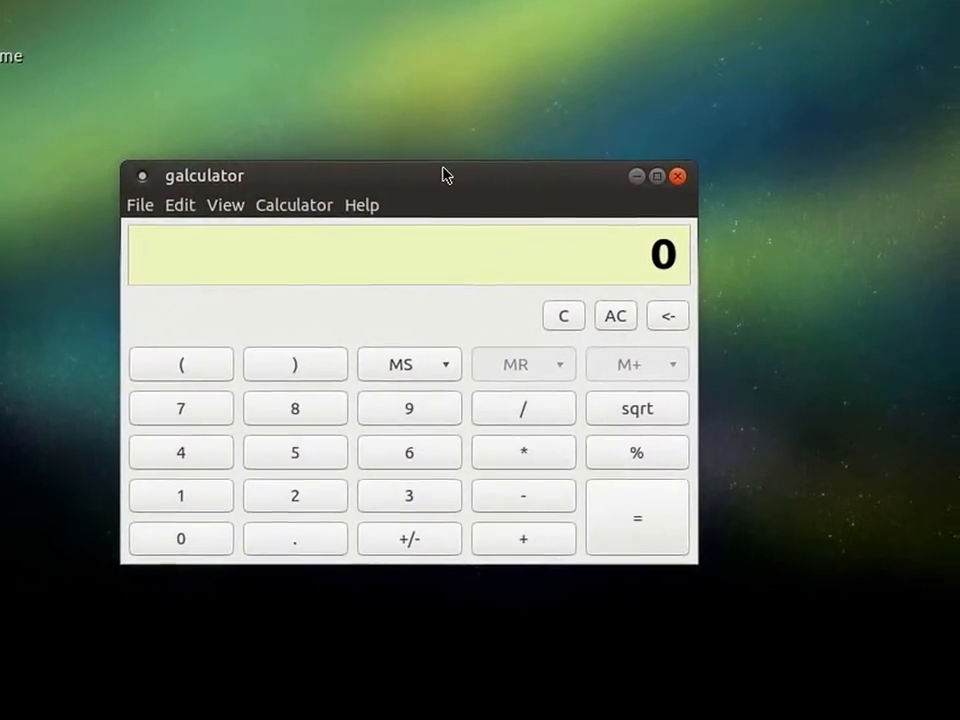
Carry the calculator window to the terminal's workspace, move it higher, and switch focus between the terminal and the calculator.
key("alt")
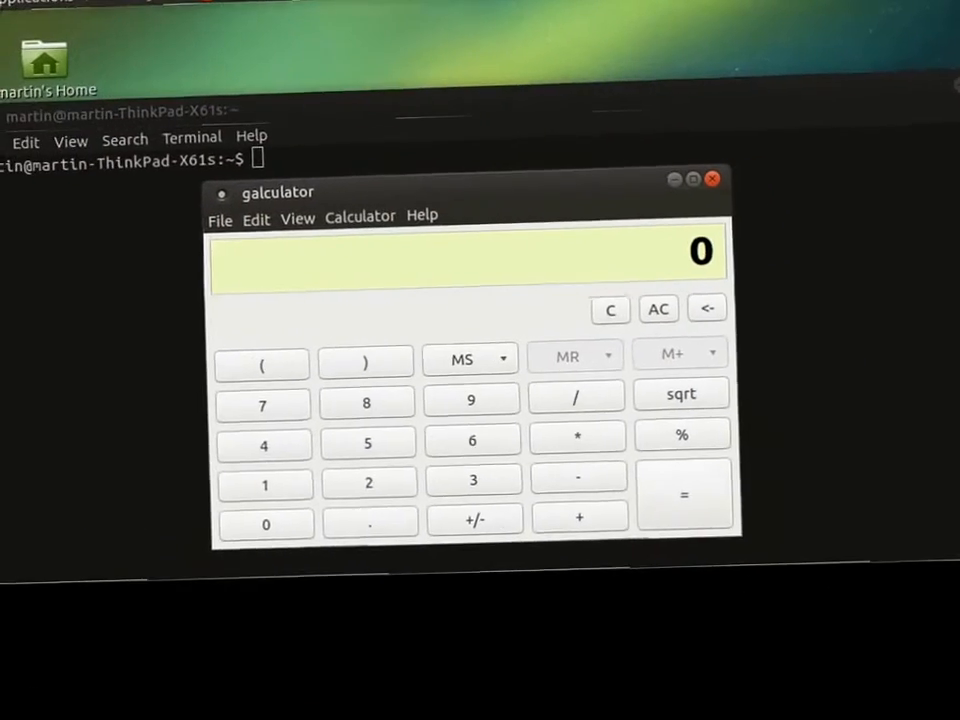
left_click_drag(500, 181, 481, 189)
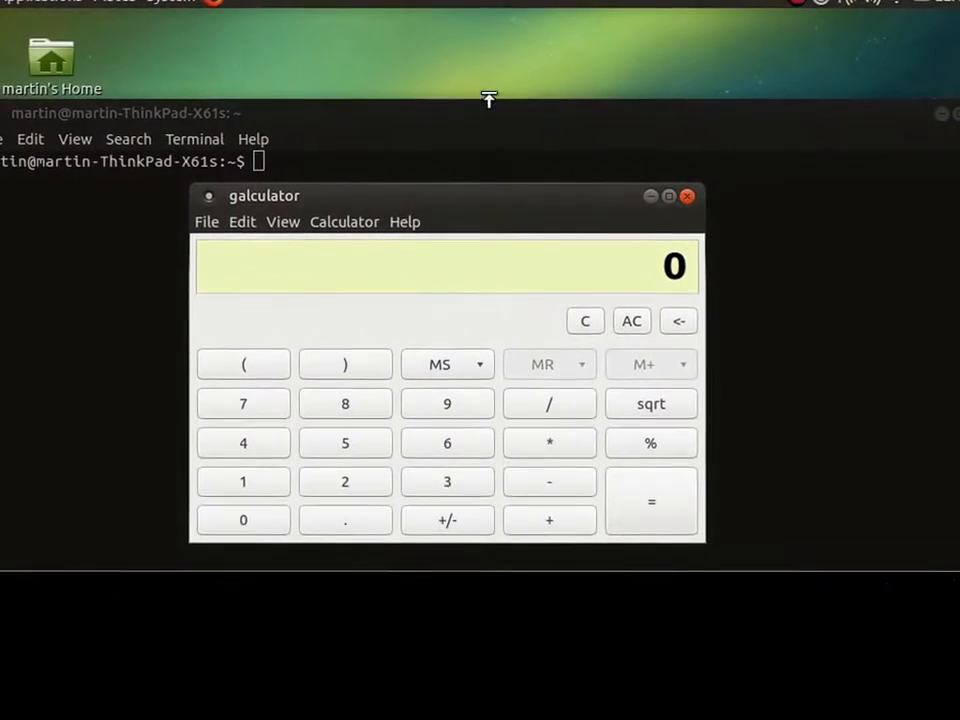
left_click_drag(516, 197, 584, 57)
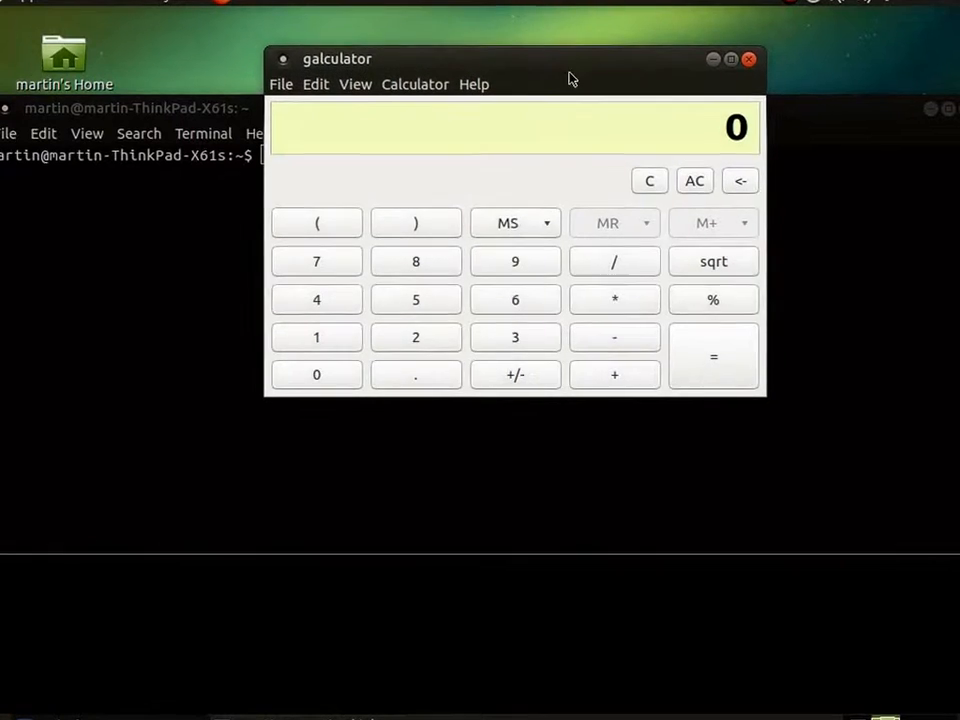
left_click(95, 84)
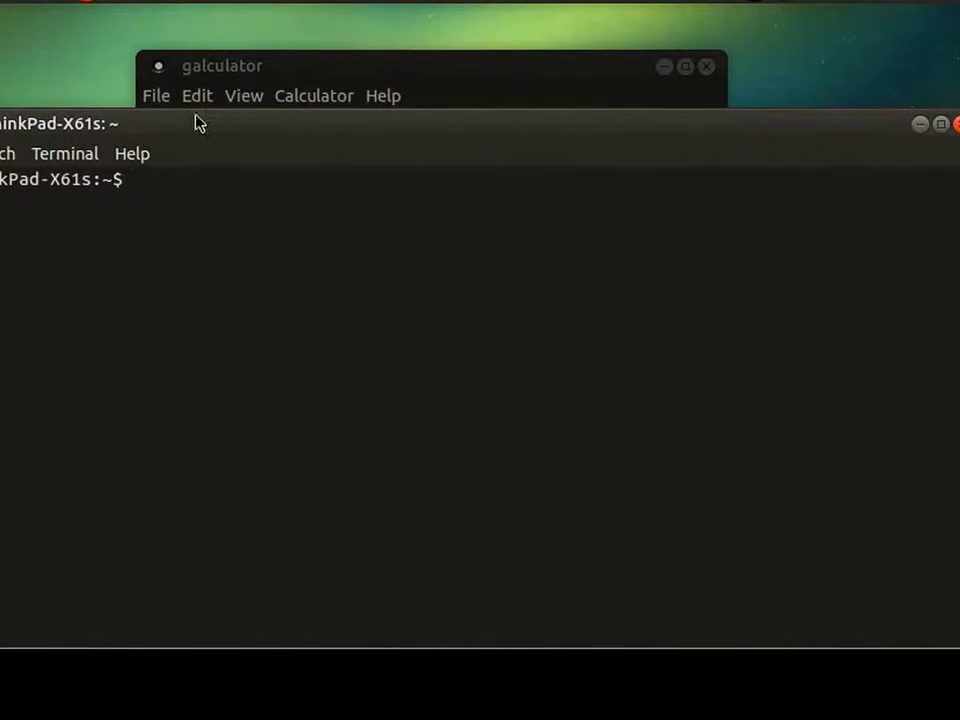
left_click(246, 77)
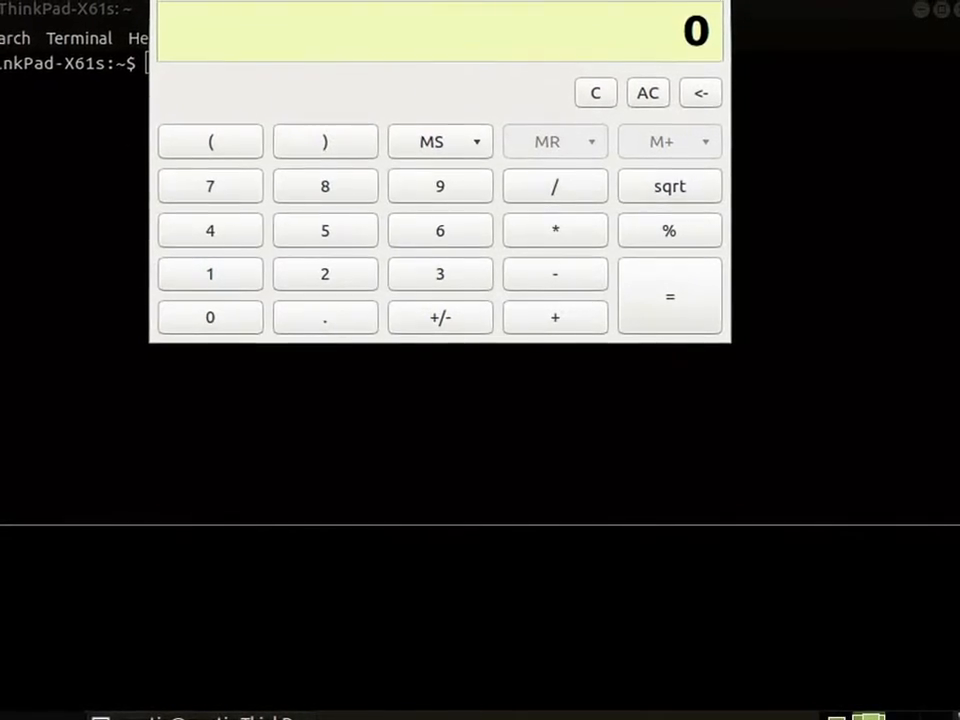
Open MATE Tweak and select a different window manager in place of Compiz in the window settings.
left_click(58, 0)
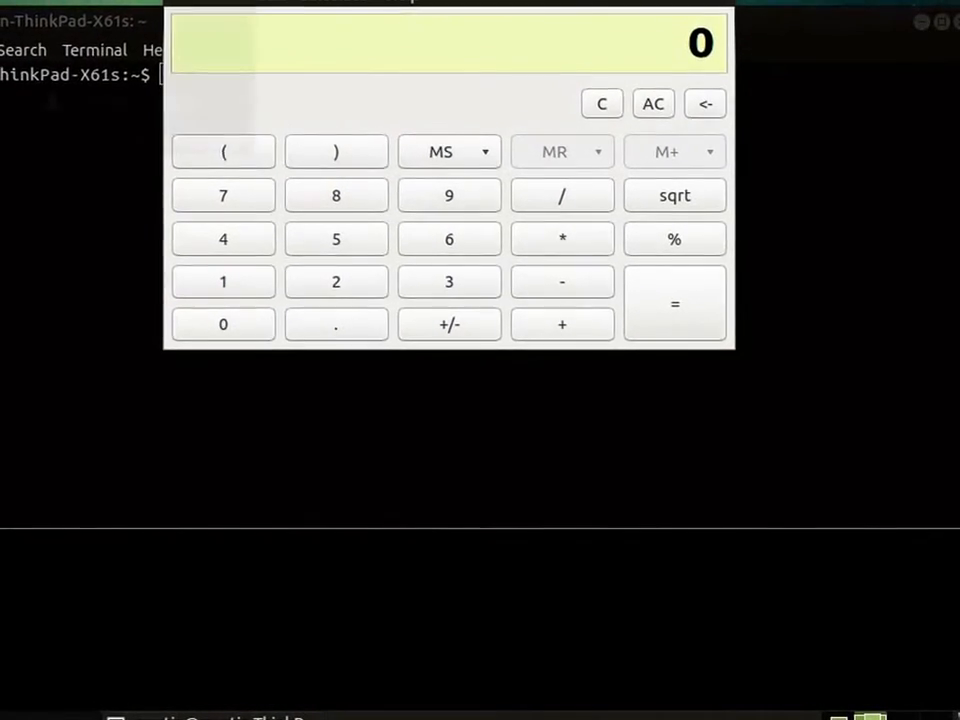
mouse_move(105, 0)
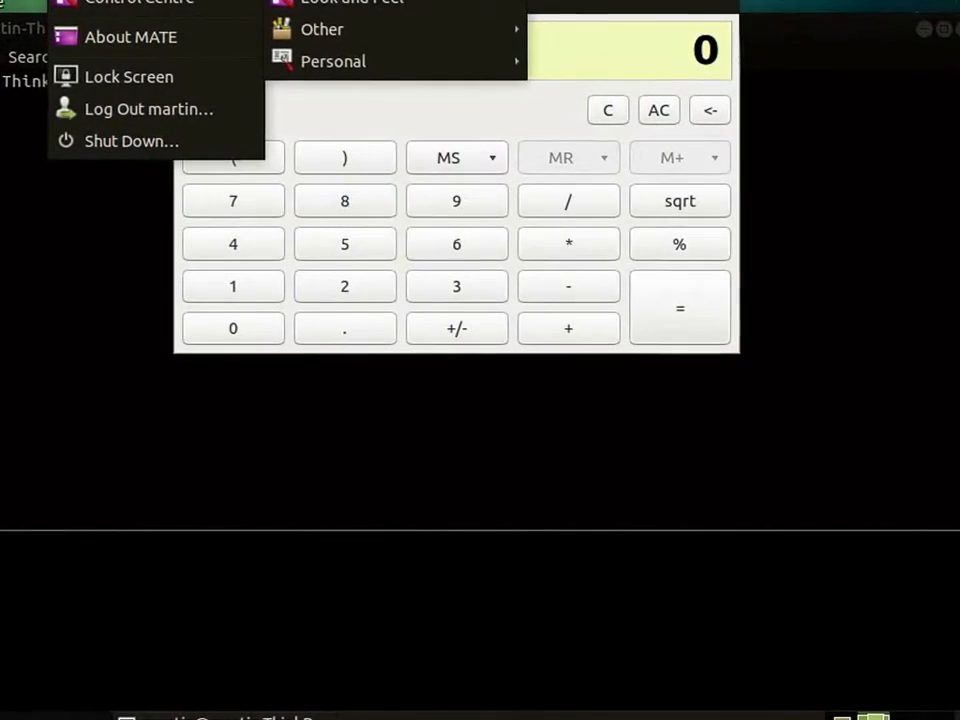
mouse_move(410, 0)
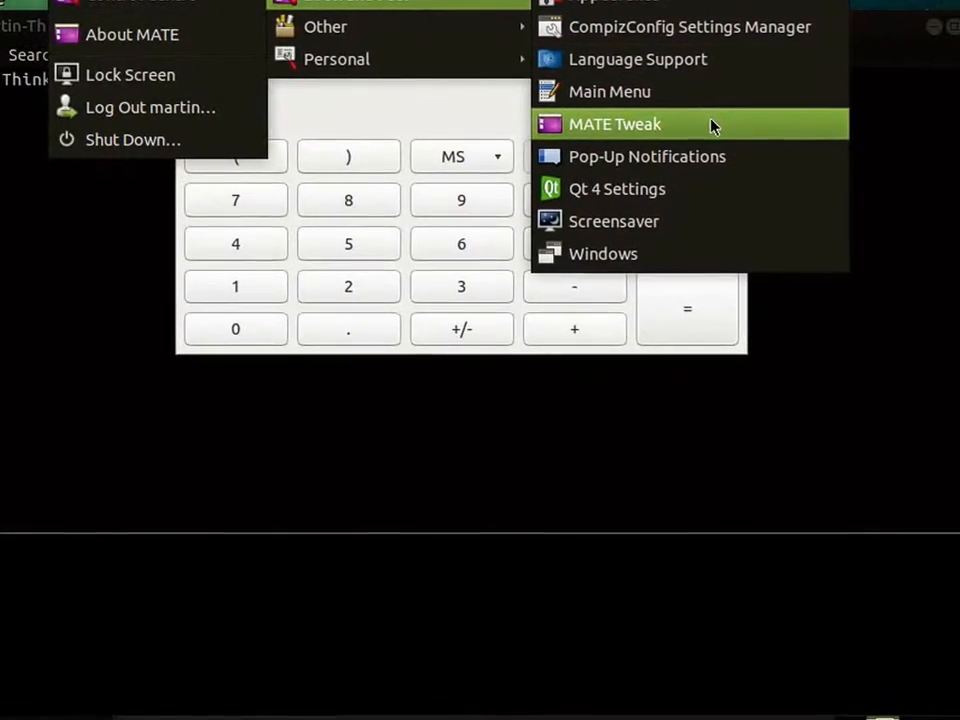
left_click(715, 124)
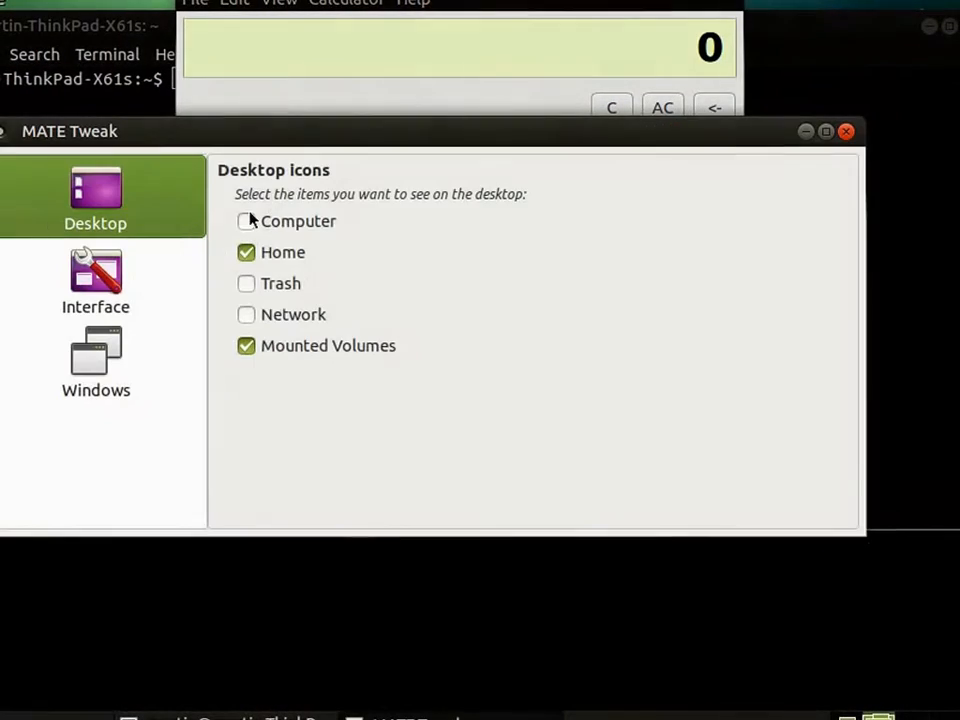
left_click(96, 360)
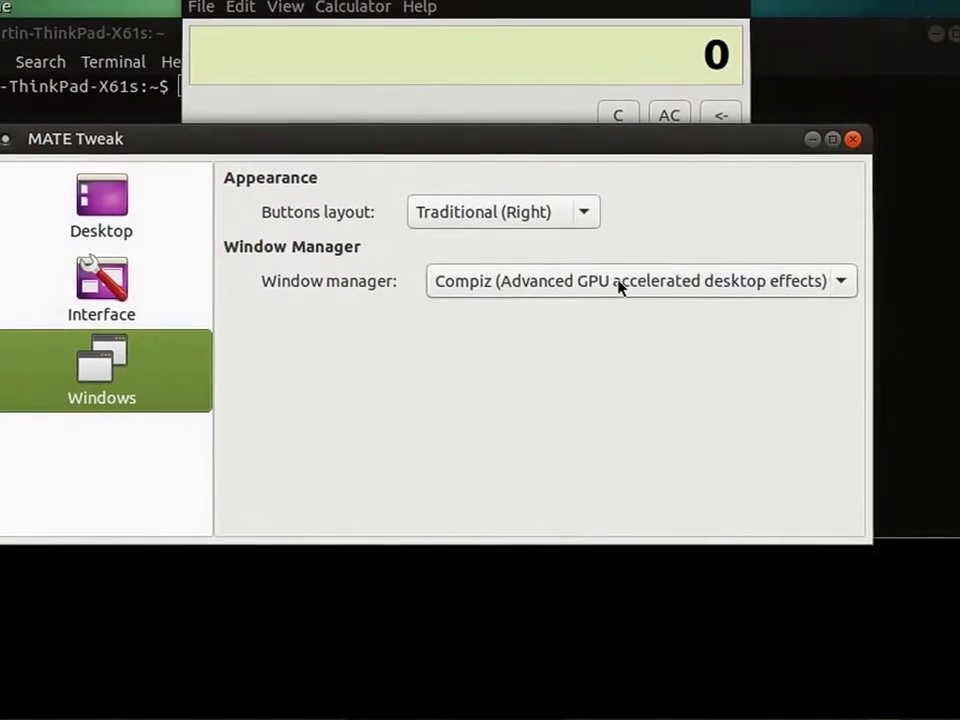
left_click(620, 272)
left_click(638, 266)
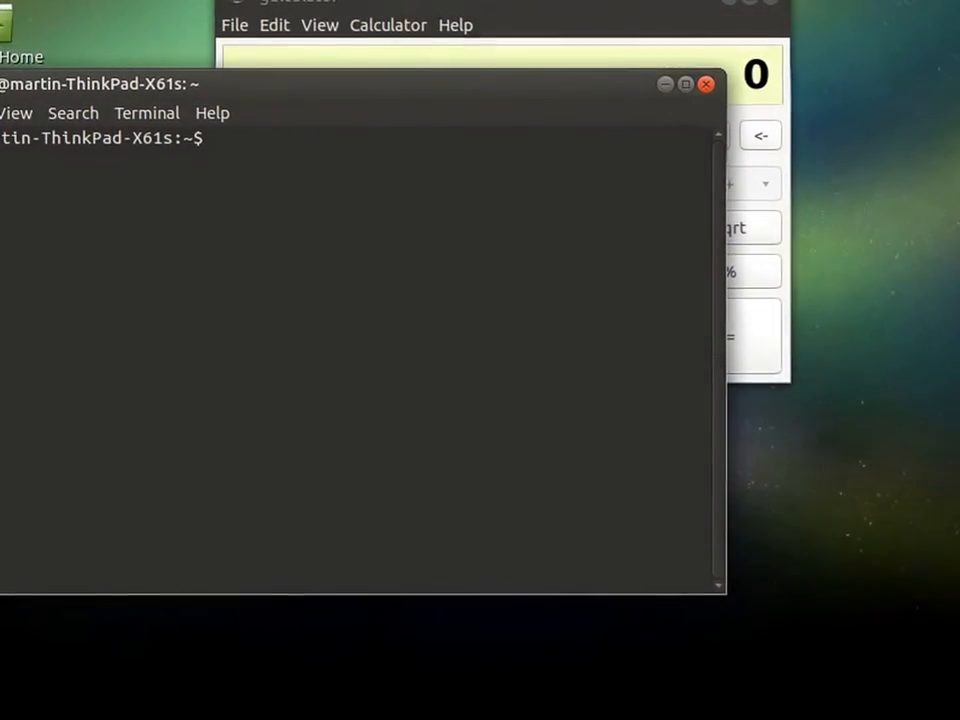
Move and close the terminal, close the calculator, and move the home folder window to the middle of the desktop.
left_click_drag(610, 86, 748, 166)
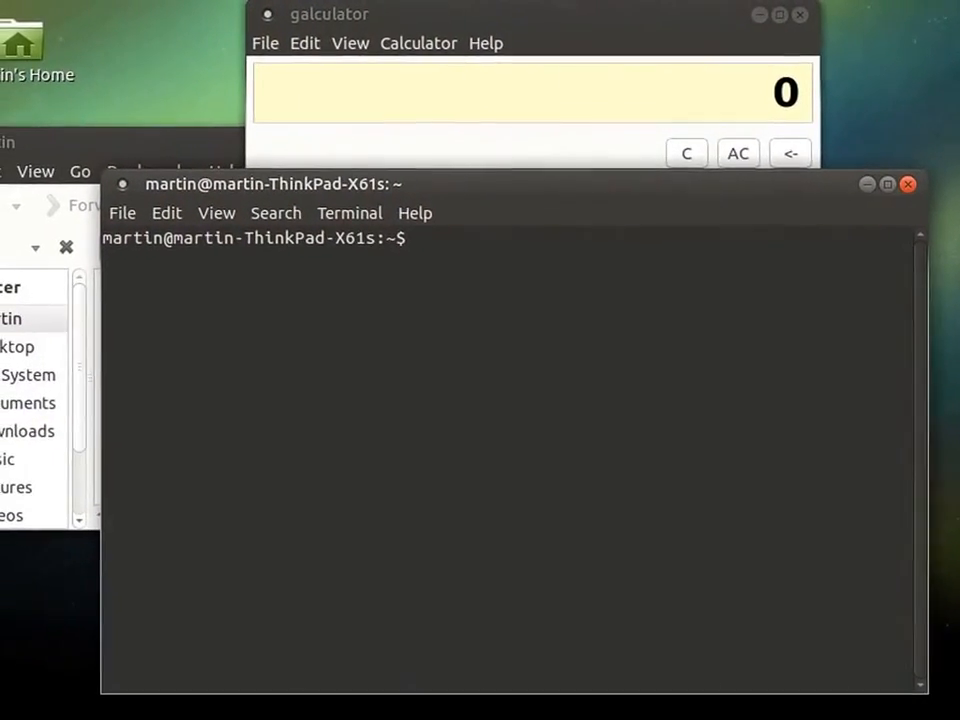
left_click(926, 187)
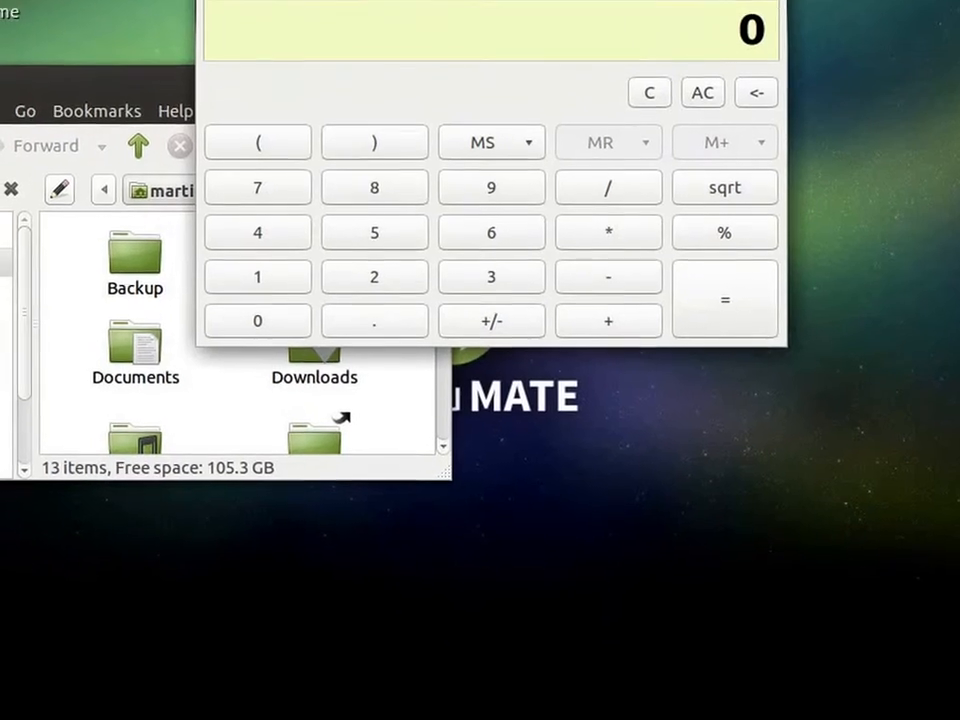
left_click(774, 2)
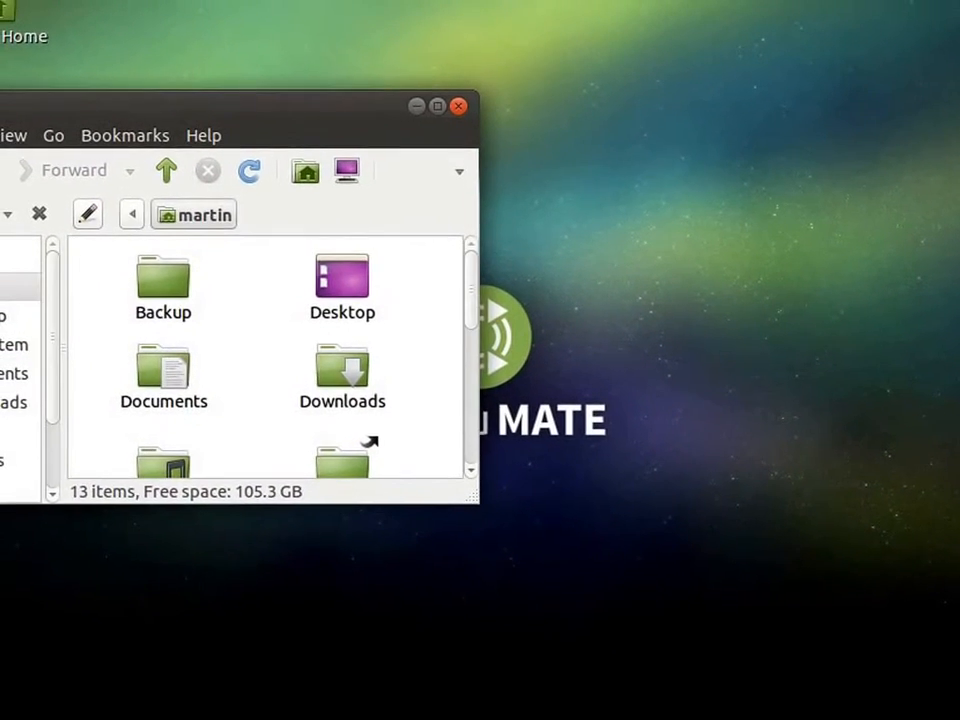
left_click_drag(308, 112, 577, 180)
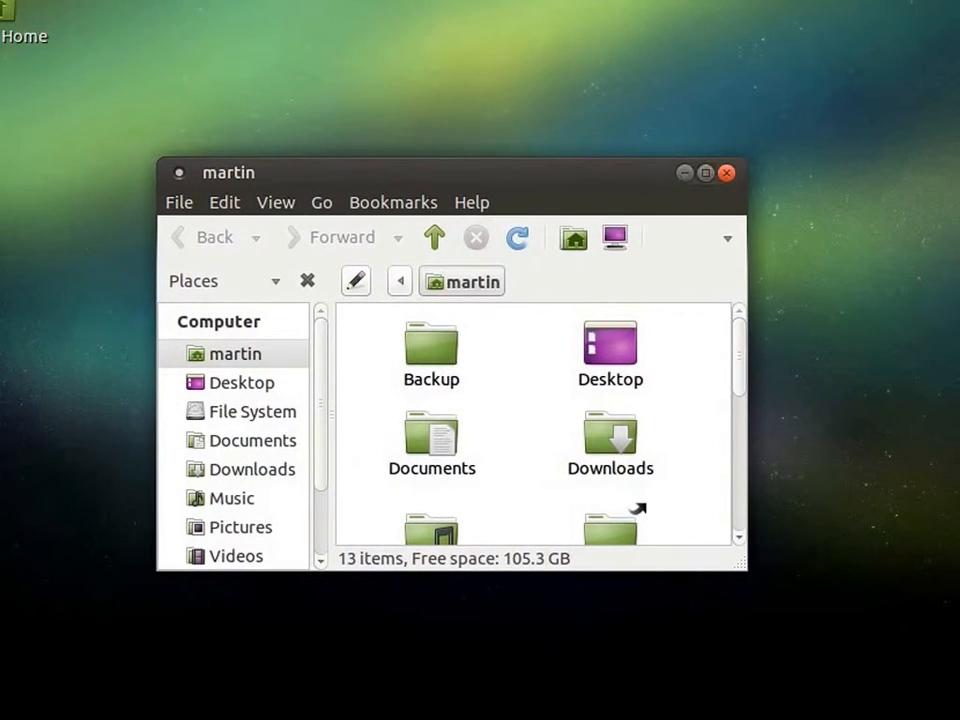